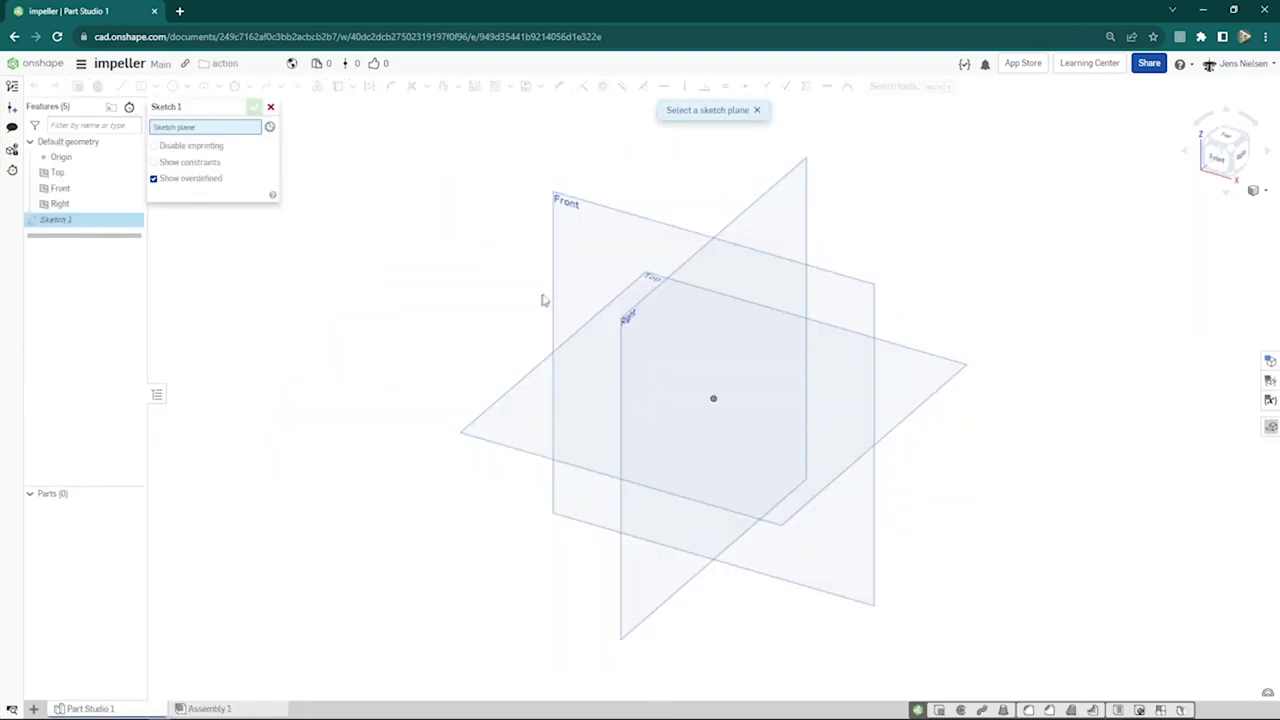
- Place the sketch on the Front plane, viewed straight on, with the default planes hidden
{"action": "left_click", "coordinate": [557, 291]}
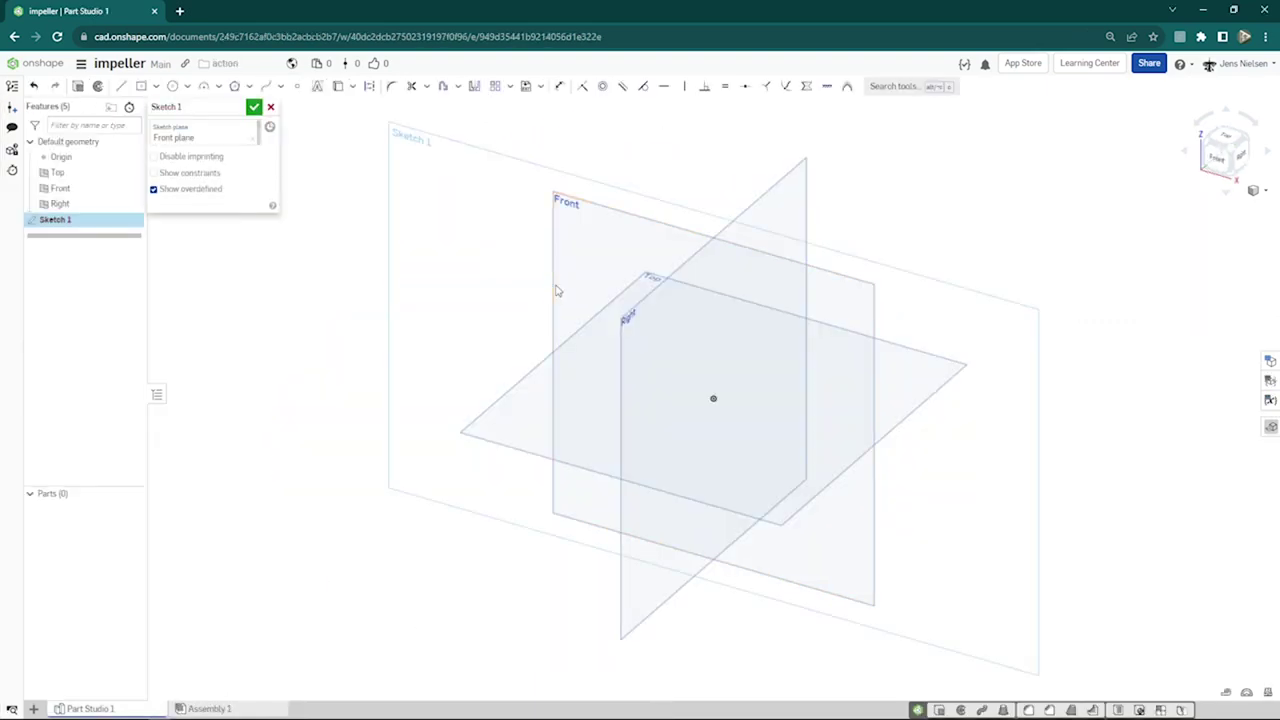
{"action": "key", "text": "n"}
{"action": "key", "text": "p"}
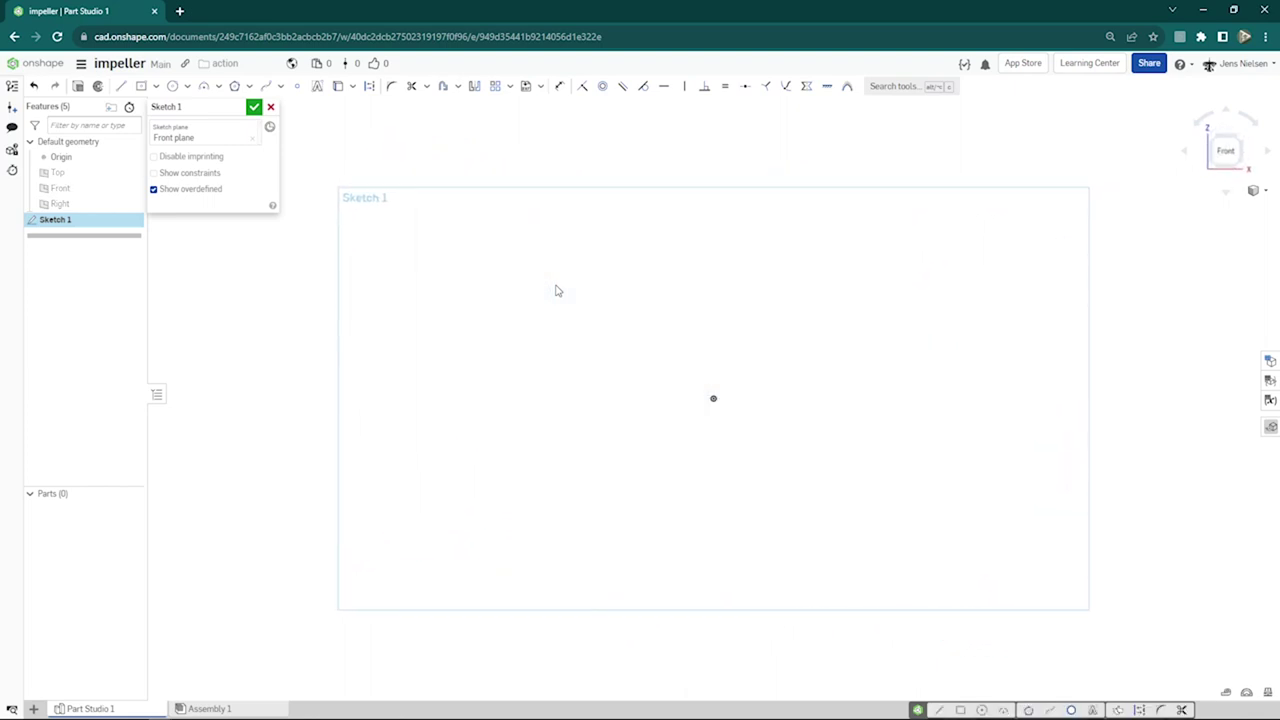
- Sketch a corner rectangle about 22.6 mm wide and 65.8 mm high, rising from the origin
{"action": "key", "text": "s"}
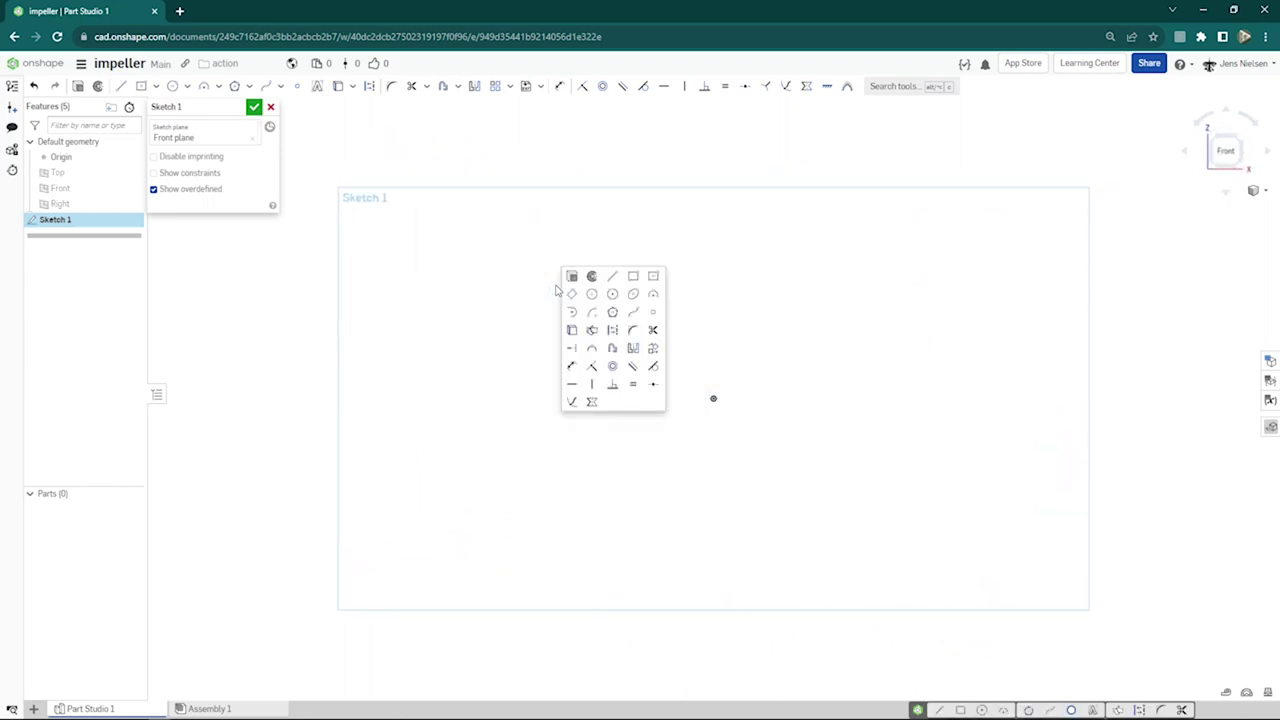
{"action": "left_click", "coordinate": [634, 277]}
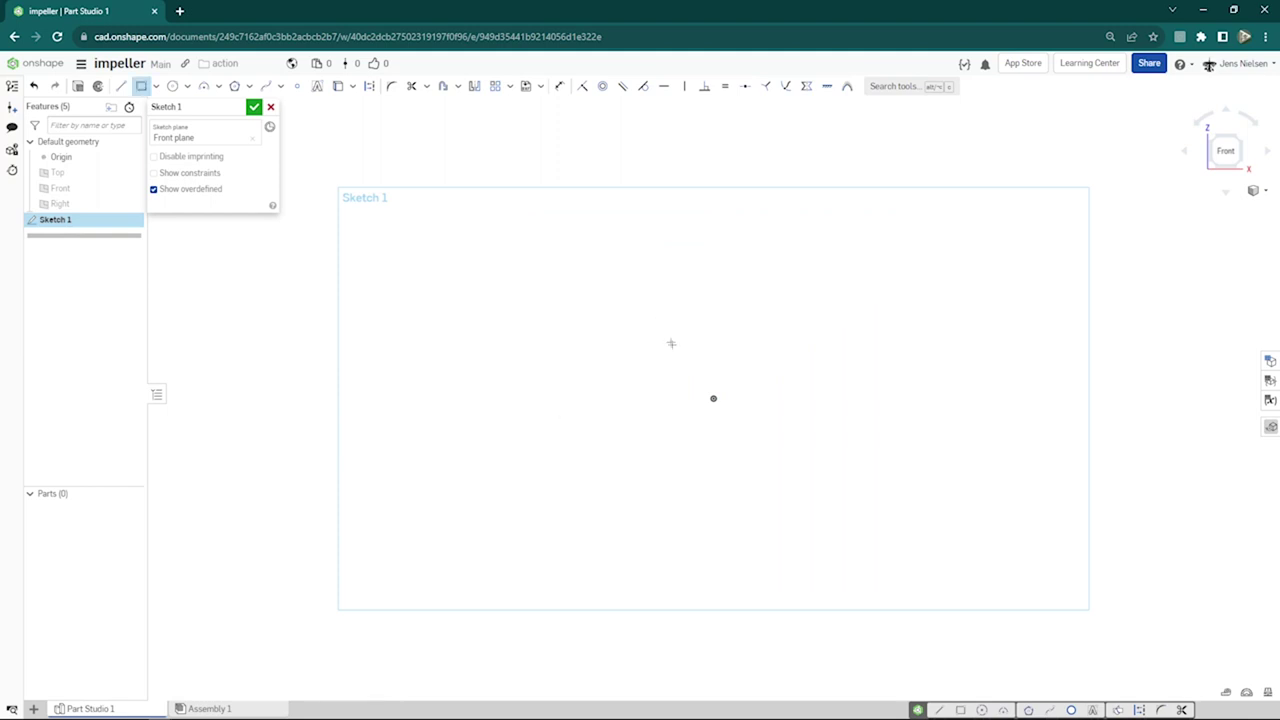
{"action": "left_click", "coordinate": [714, 397]}
{"action": "left_click", "coordinate": [769, 236]}
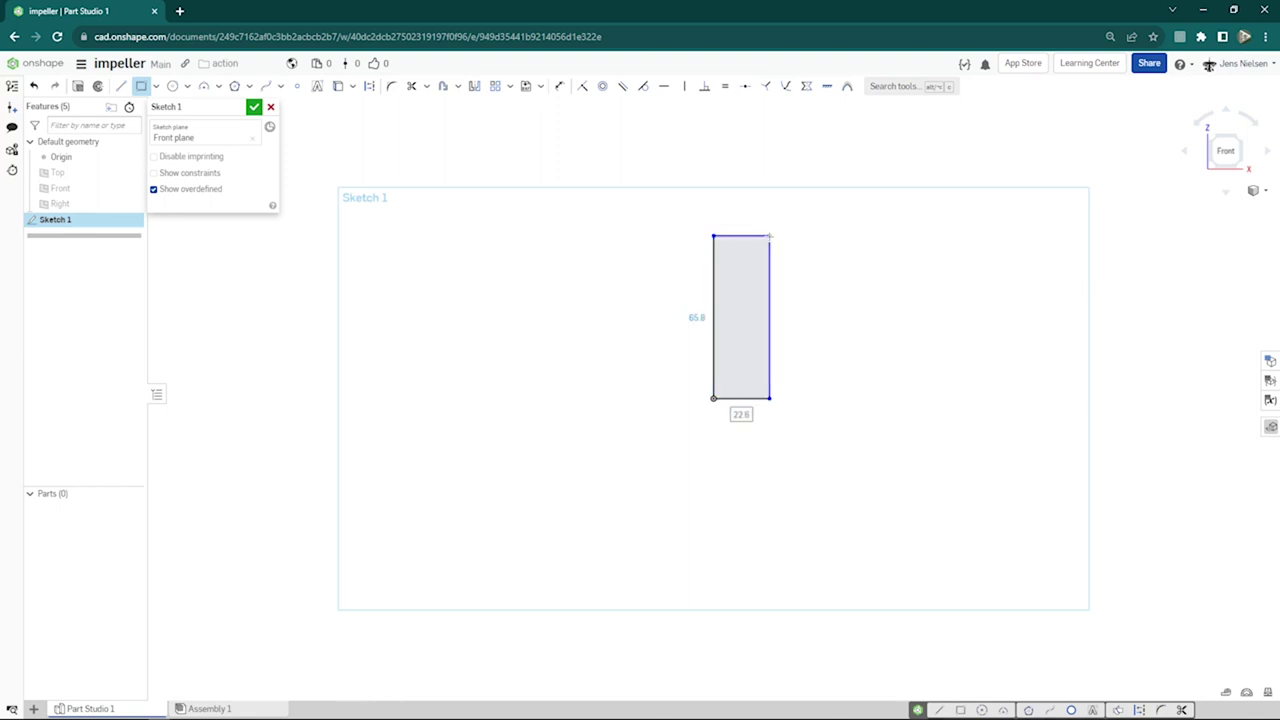
{"action": "key", "text": "Escape"}
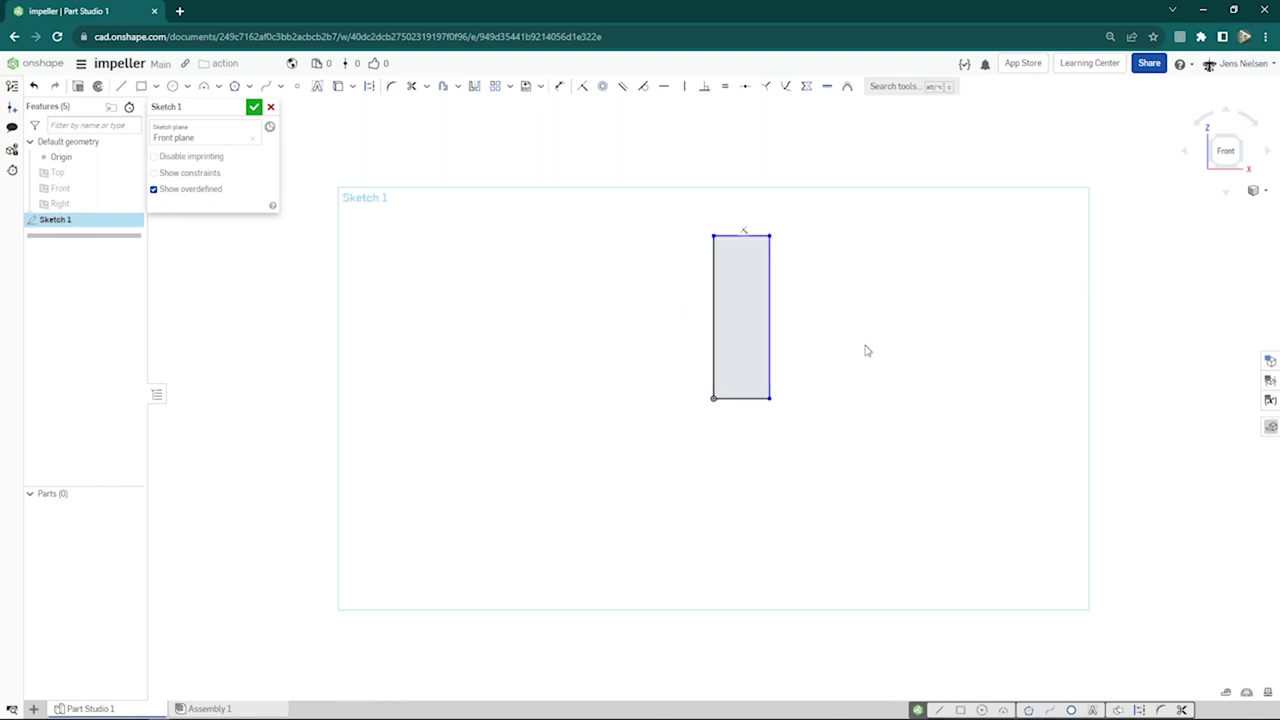
- Dimension the rectangle to a height of 68 mm and a width of 16 mm
{"action": "key", "text": "d"}
{"action": "left_click", "coordinate": [713, 360]}
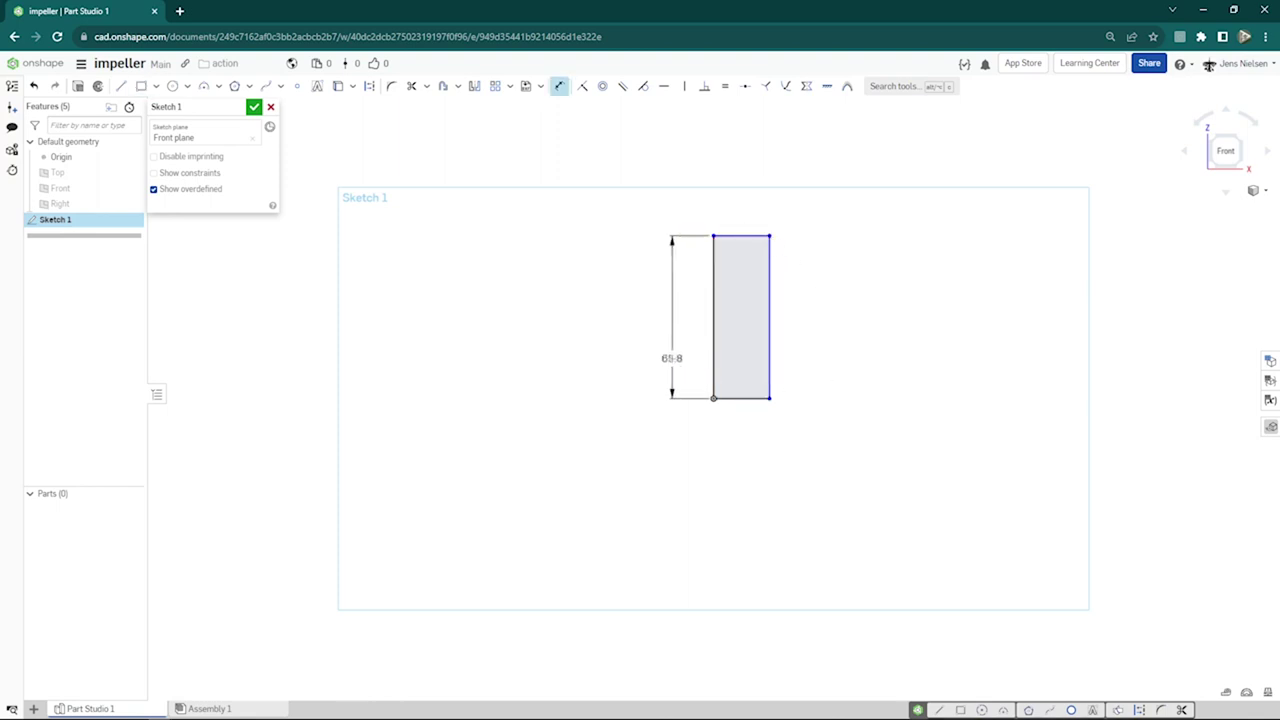
{"action": "left_click", "coordinate": [672, 358]}
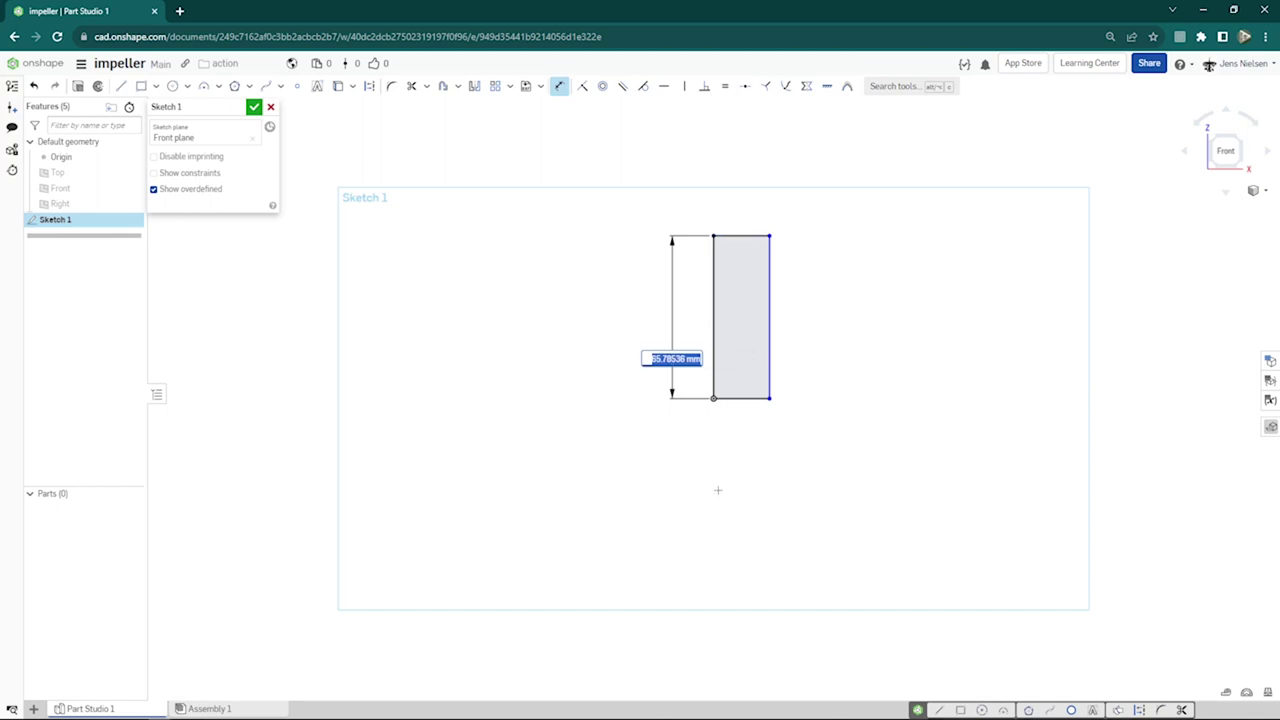
{"action": "type", "text": "68"}
{"action": "key", "text": "Return"}
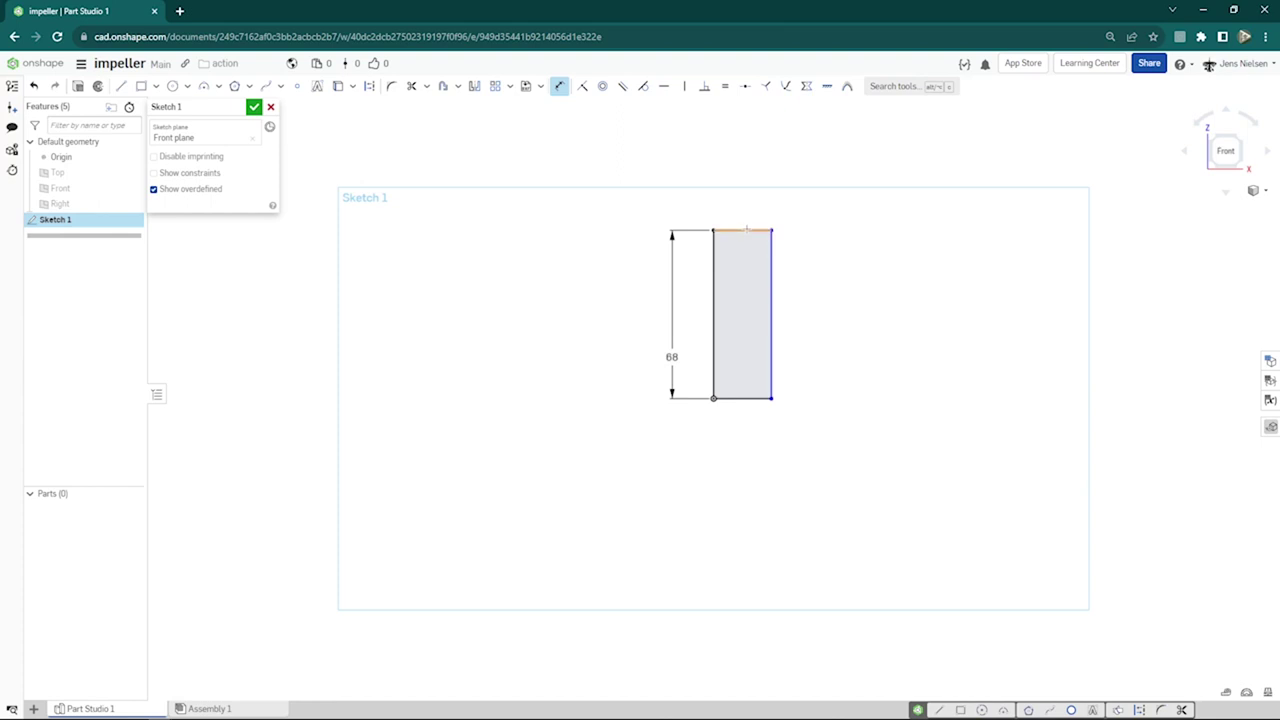
{"action": "left_click", "coordinate": [746, 229]}
{"action": "left_click", "coordinate": [750, 205]}
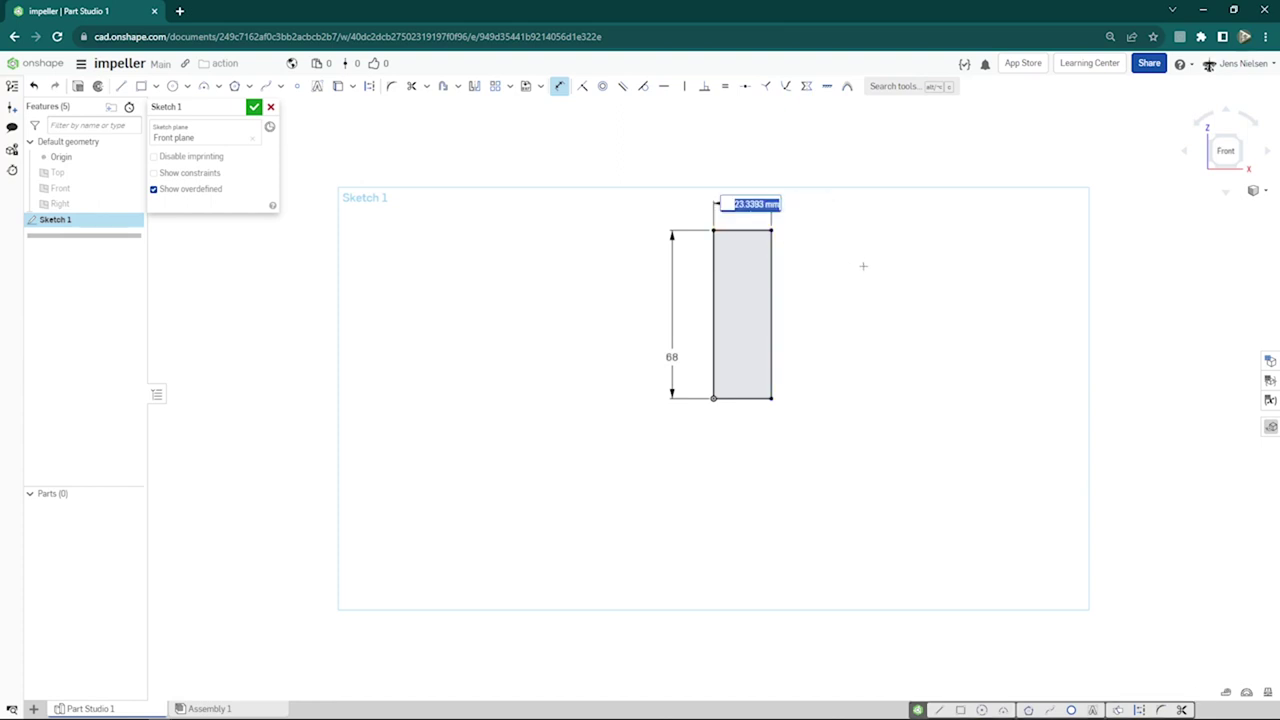
{"action": "type", "text": "16"}
{"action": "key", "text": "Return"}
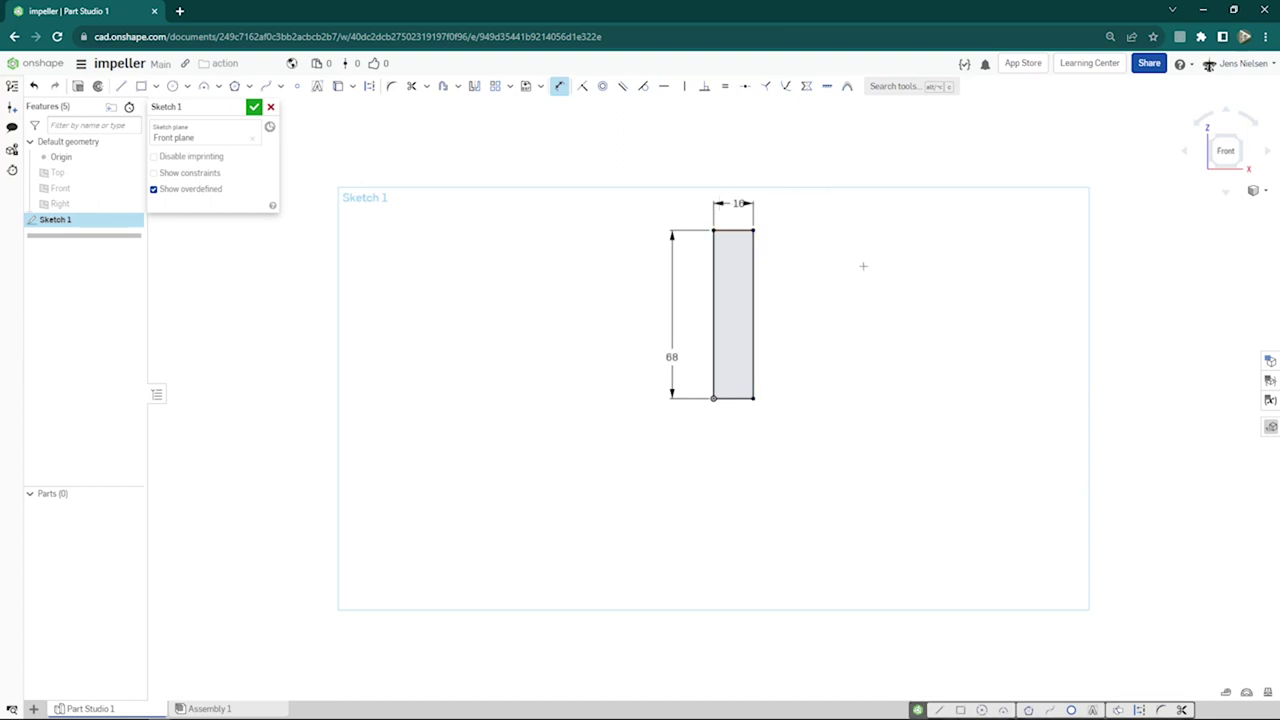
- Sketch a second, long horizontal rectangle about 15.3 mm high, starting at the first rectangle's lower outer corner and extending away from the origin
{"action": "key", "text": "s"}
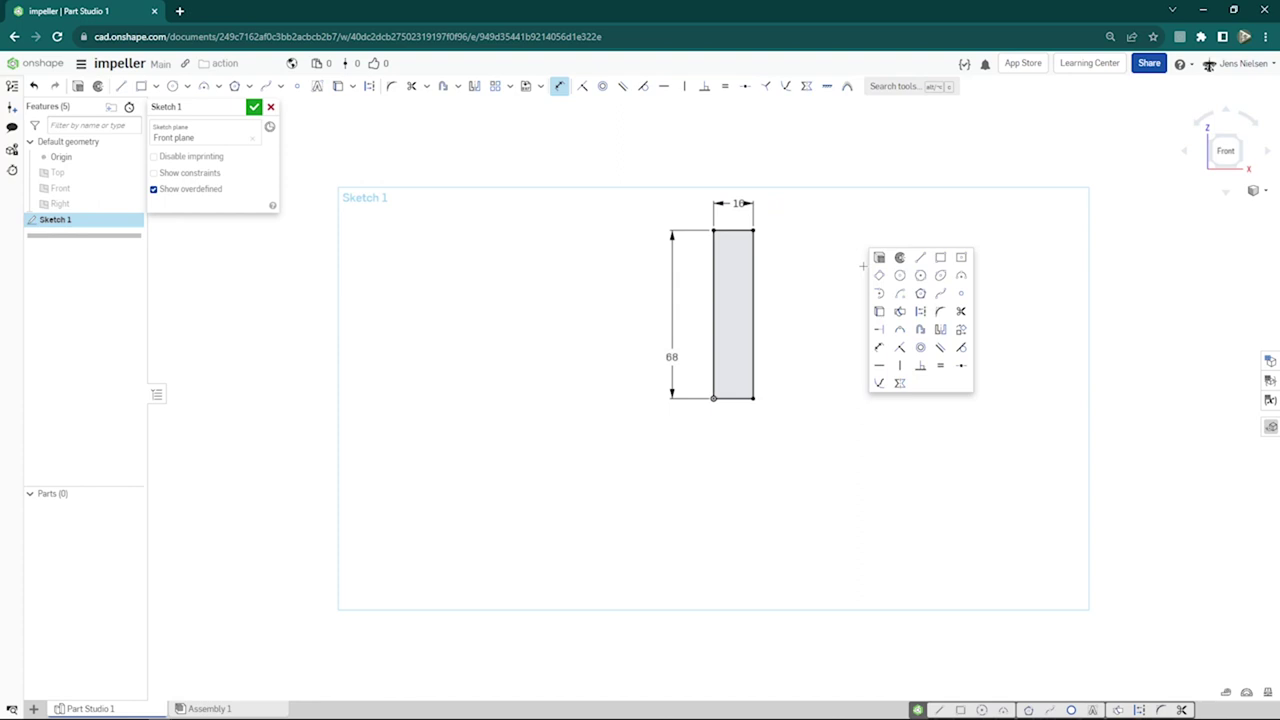
{"action": "left_click", "coordinate": [940, 257]}
{"action": "left_click", "coordinate": [753, 398]}
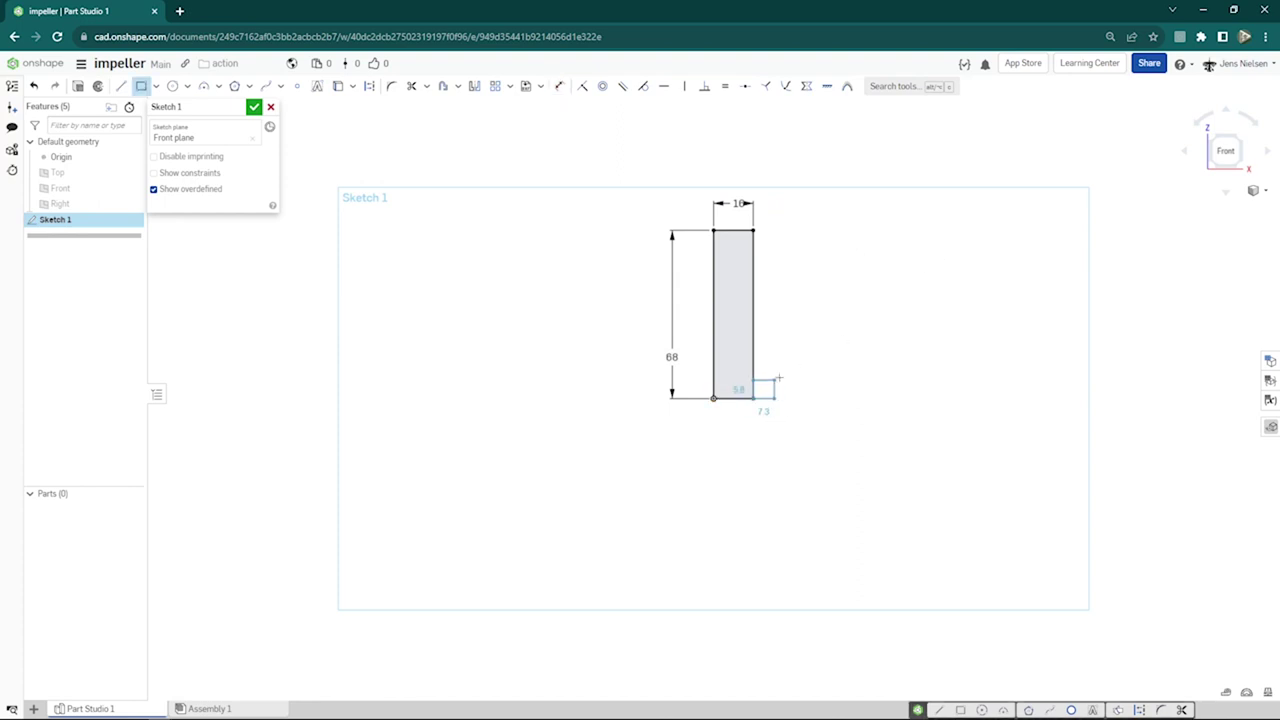
{"action": "left_click", "coordinate": [953, 361]}
{"action": "key", "text": "Escape"}
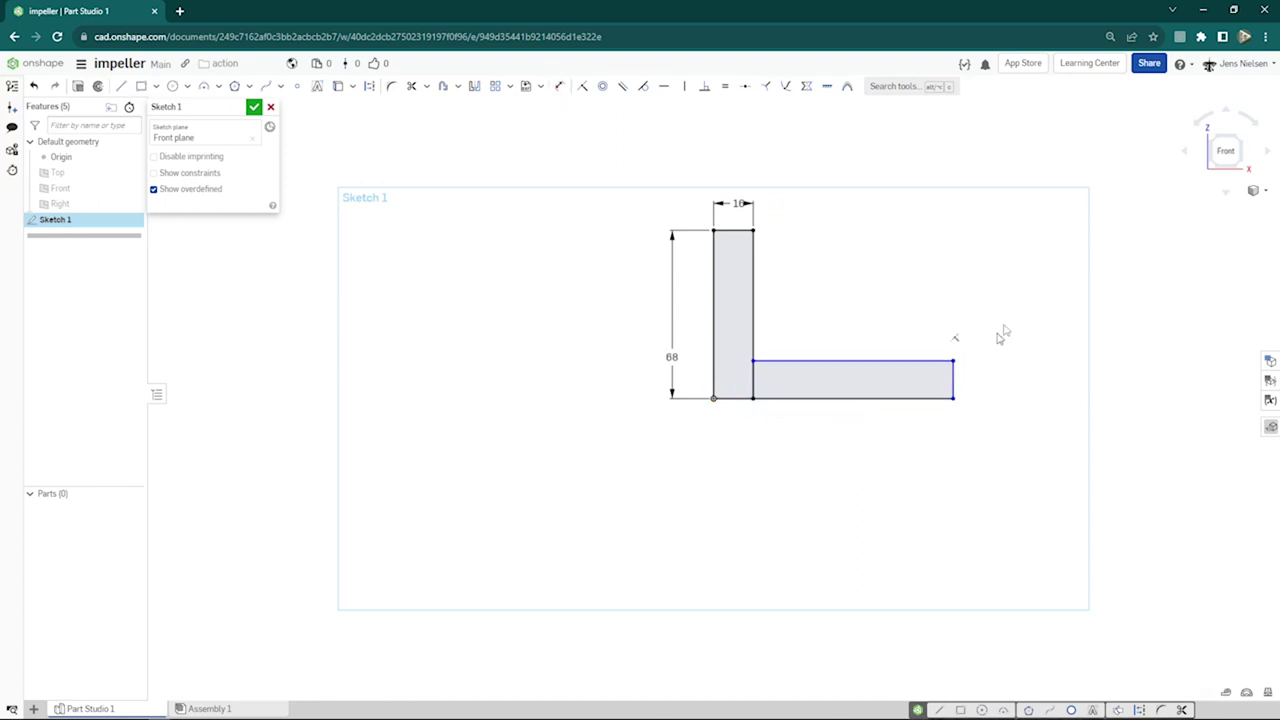
- Draw a vertical construction line about 39.6 mm long straight down from the origin
{"action": "key", "text": "l"}
{"action": "key", "text": "q"}
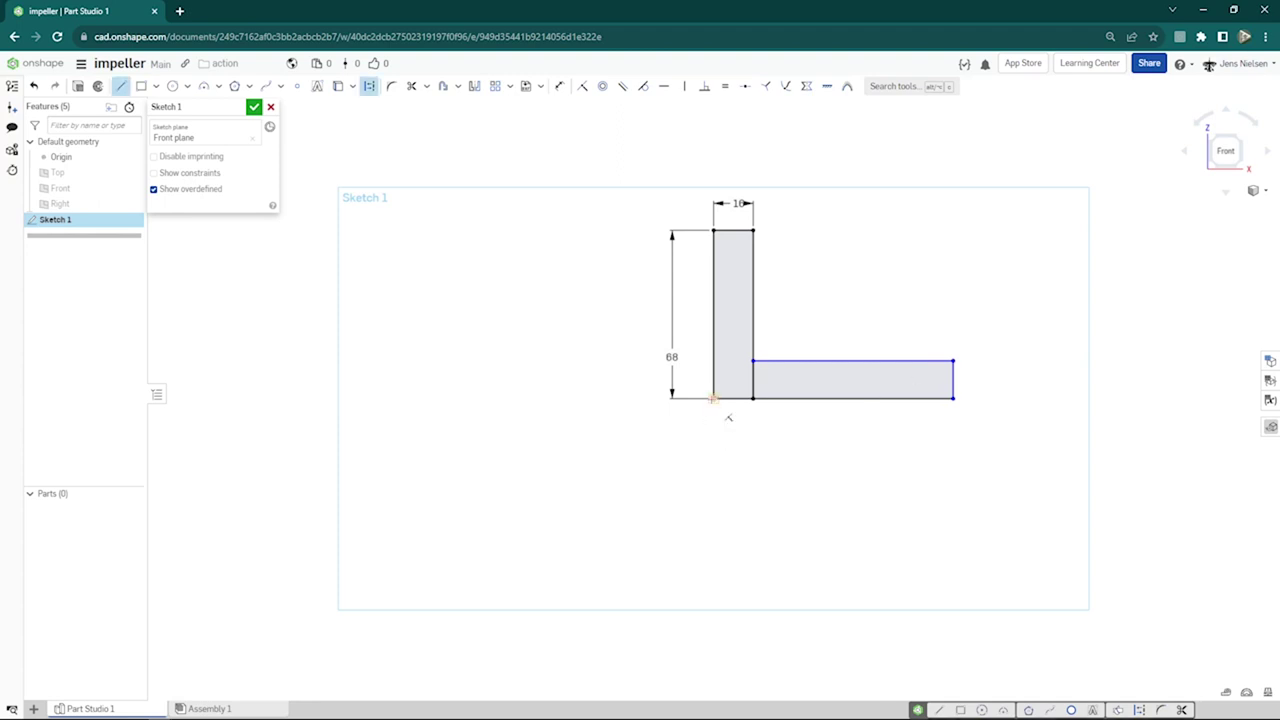
{"action": "left_click", "coordinate": [713, 398]}
{"action": "left_click", "coordinate": [713, 493]}
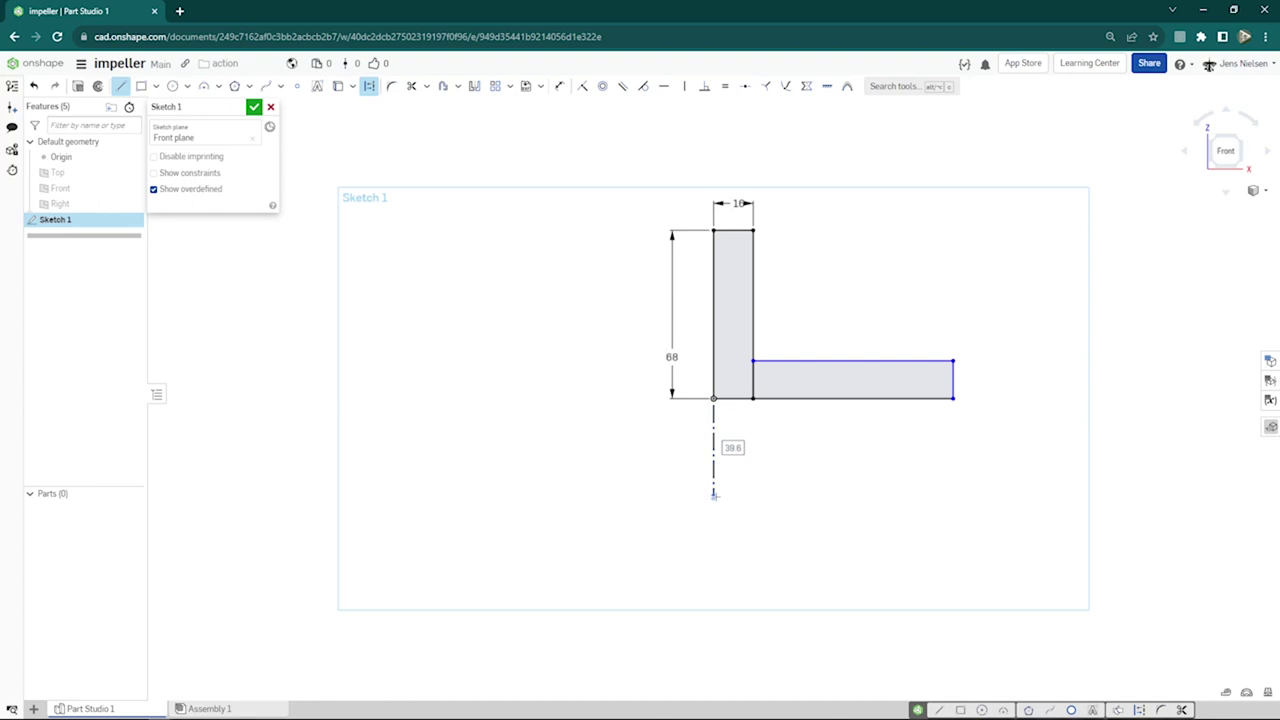
{"action": "key", "text": "Escape"}
- Dimension the long rectangle's outer edge about the construction line as a 182 mm diameter
{"action": "key", "text": "d"}
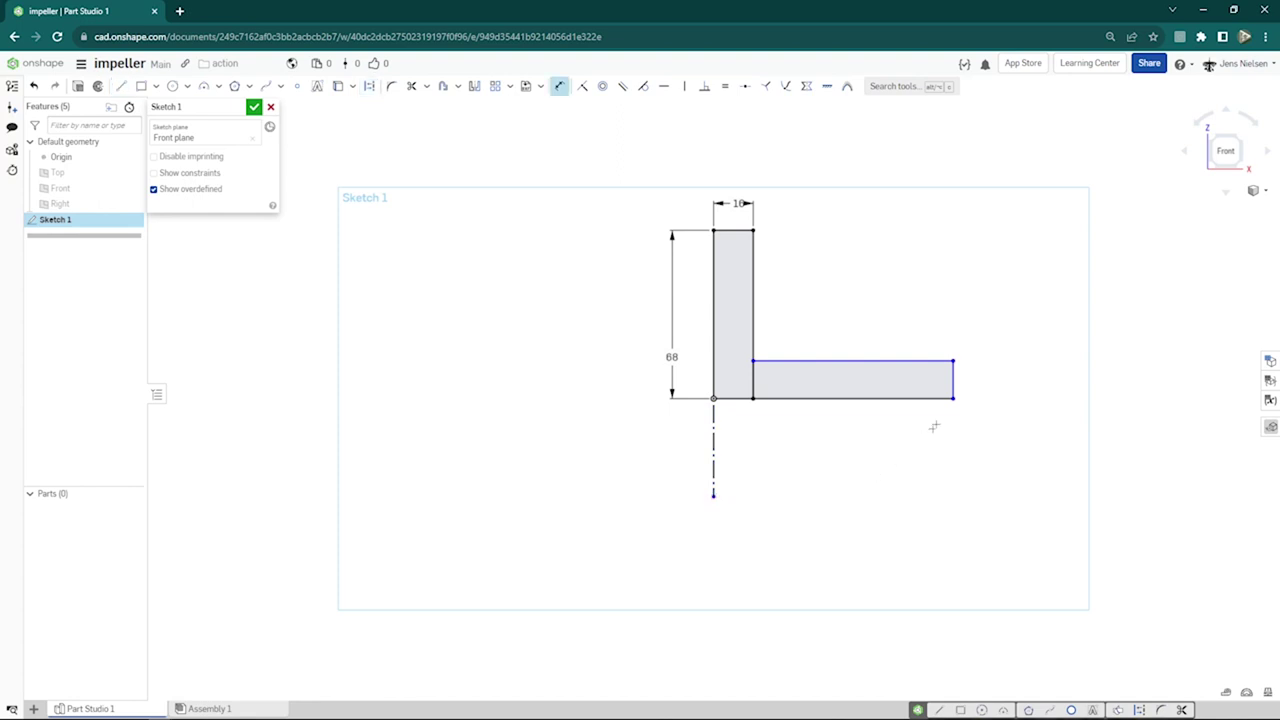
{"action": "left_click", "coordinate": [953, 385]}
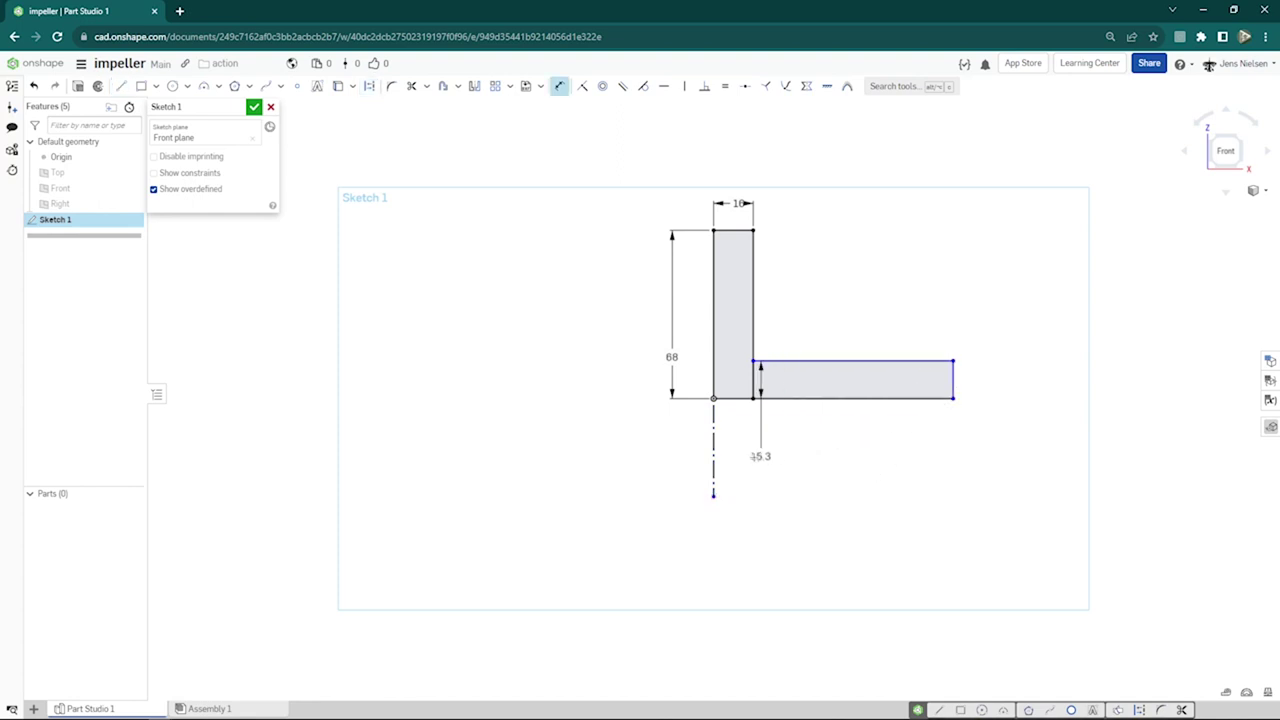
{"action": "left_click", "coordinate": [713, 460]}
{"action": "left_click", "coordinate": [693, 515]}
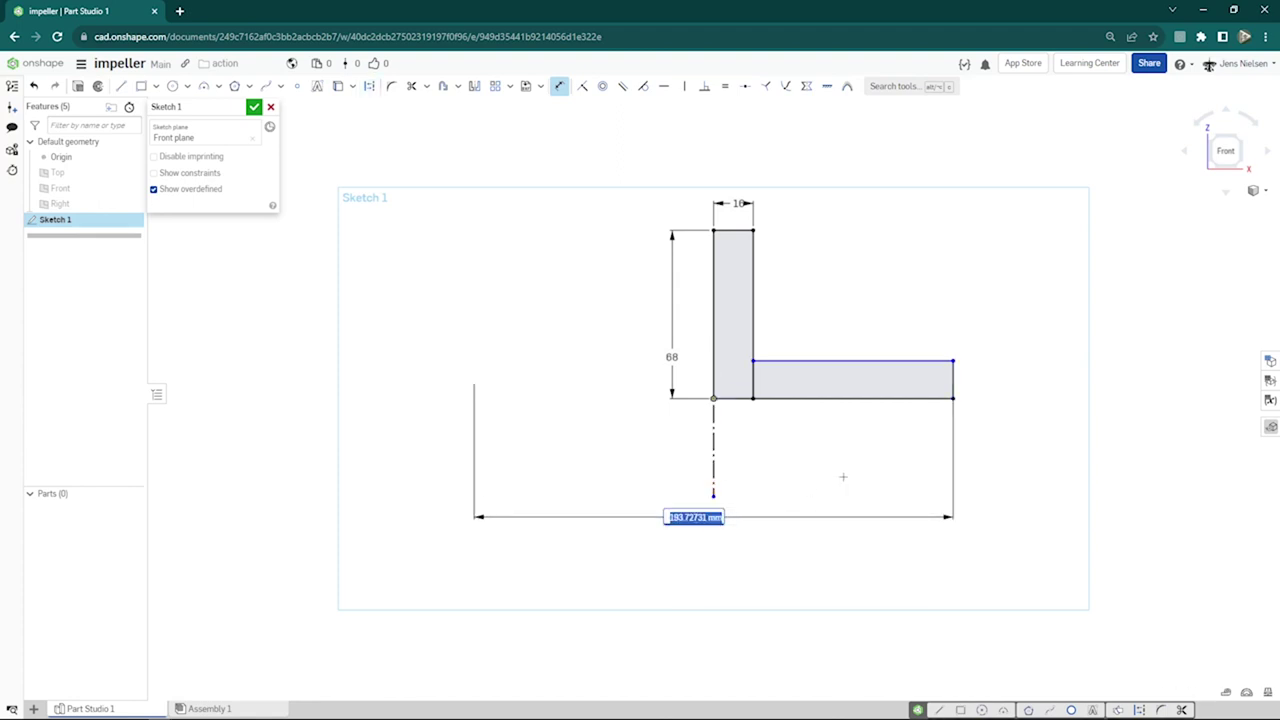
{"action": "type", "text": "182"}
{"action": "key", "text": "Return"}
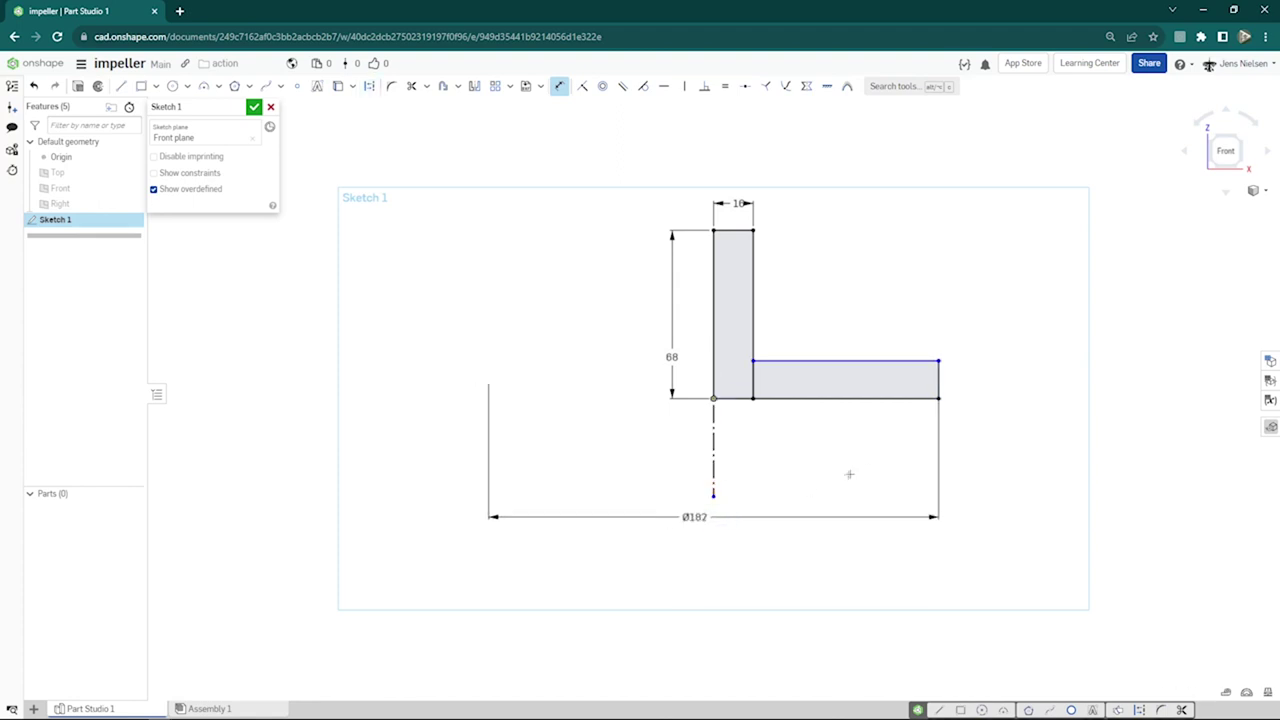
- Set the long rectangle's height to 4 mm and move that dimension's text below the rectangle
{"action": "left_click", "coordinate": [939, 378]}
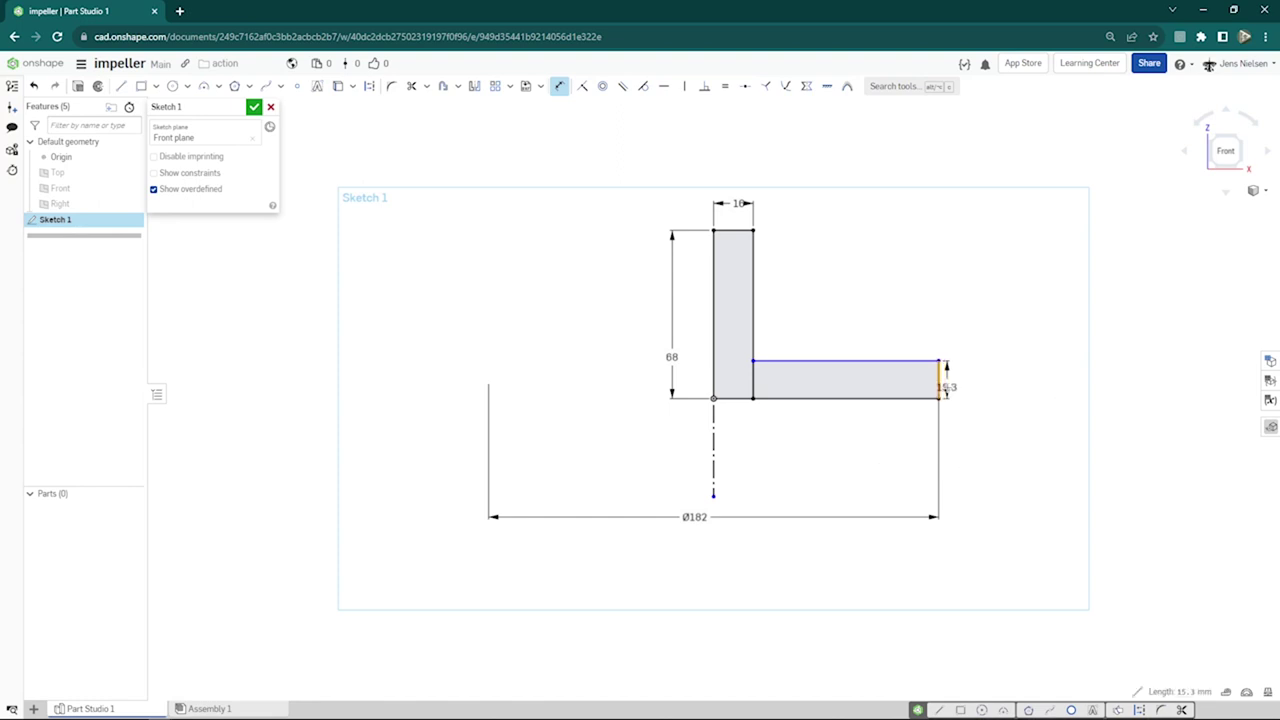
{"action": "left_click", "coordinate": [960, 383]}
{"action": "type", "text": "4"}
{"action": "key", "text": "Return"}
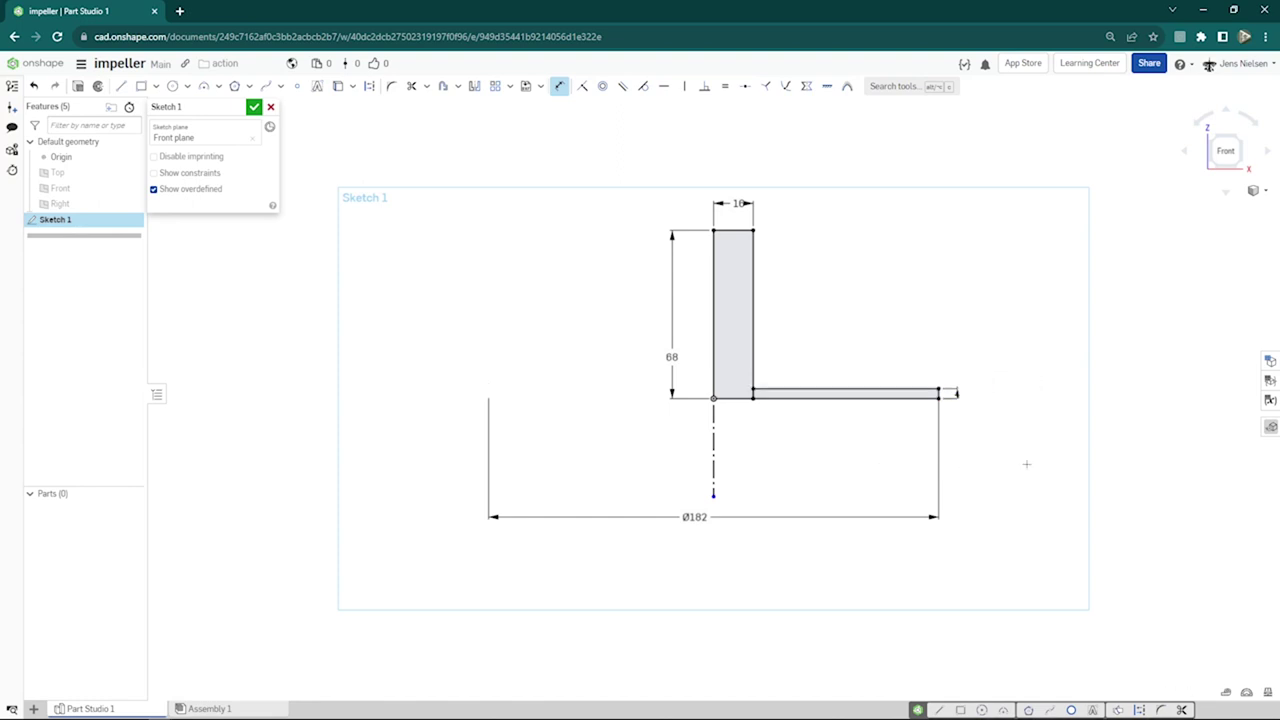
{"action": "key", "text": "Escape"}
{"action": "left_click_drag", "start_coordinate": [958, 393], "coordinate": [966, 423]}
- Draw a Bezier curve with one middle control point between the two rectangles' upper outer corners, and pull that control point slightly lower
{"action": "left_click", "coordinate": [283, 88]}
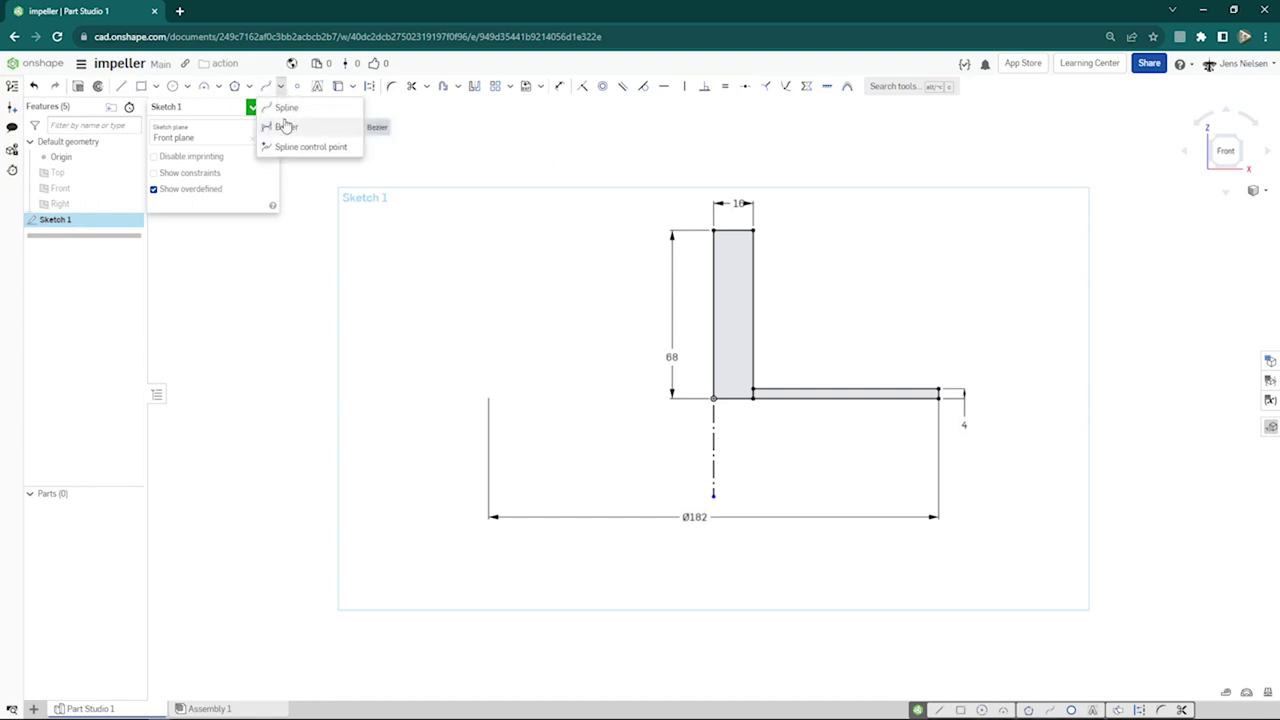
{"action": "left_click", "coordinate": [285, 126]}
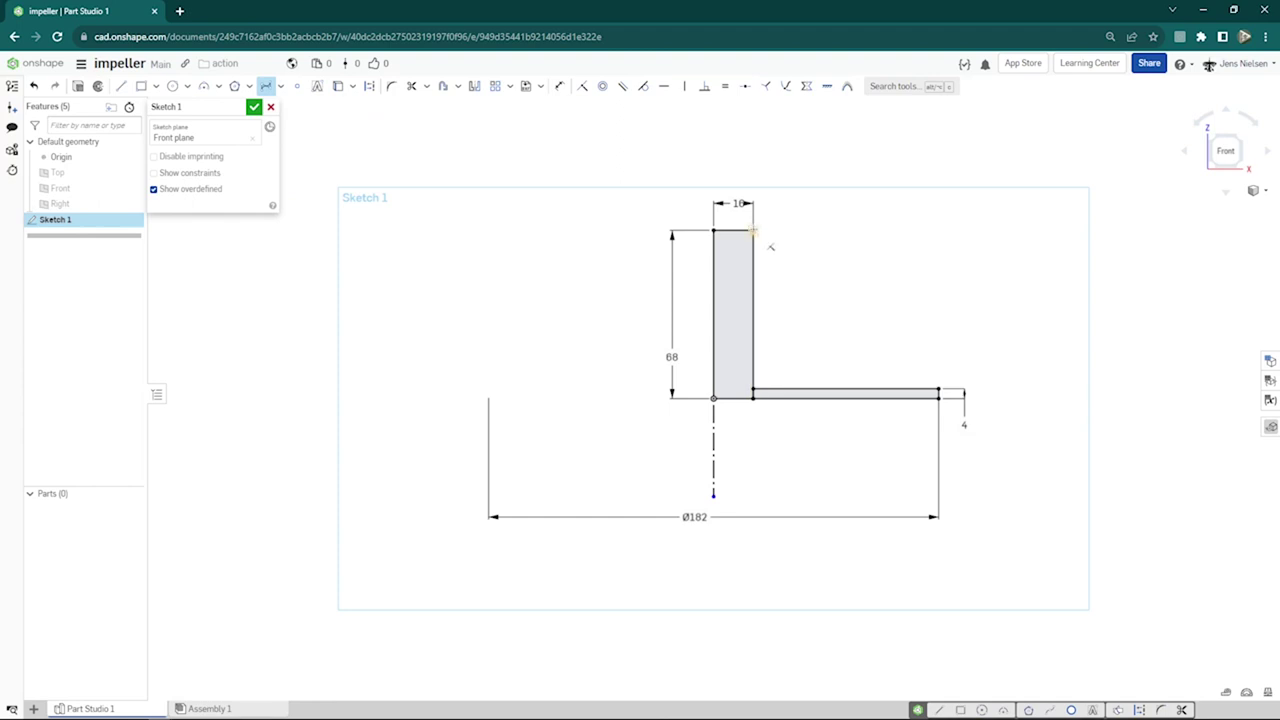
{"action": "left_click", "coordinate": [753, 230]}
{"action": "left_click", "coordinate": [804, 351]}
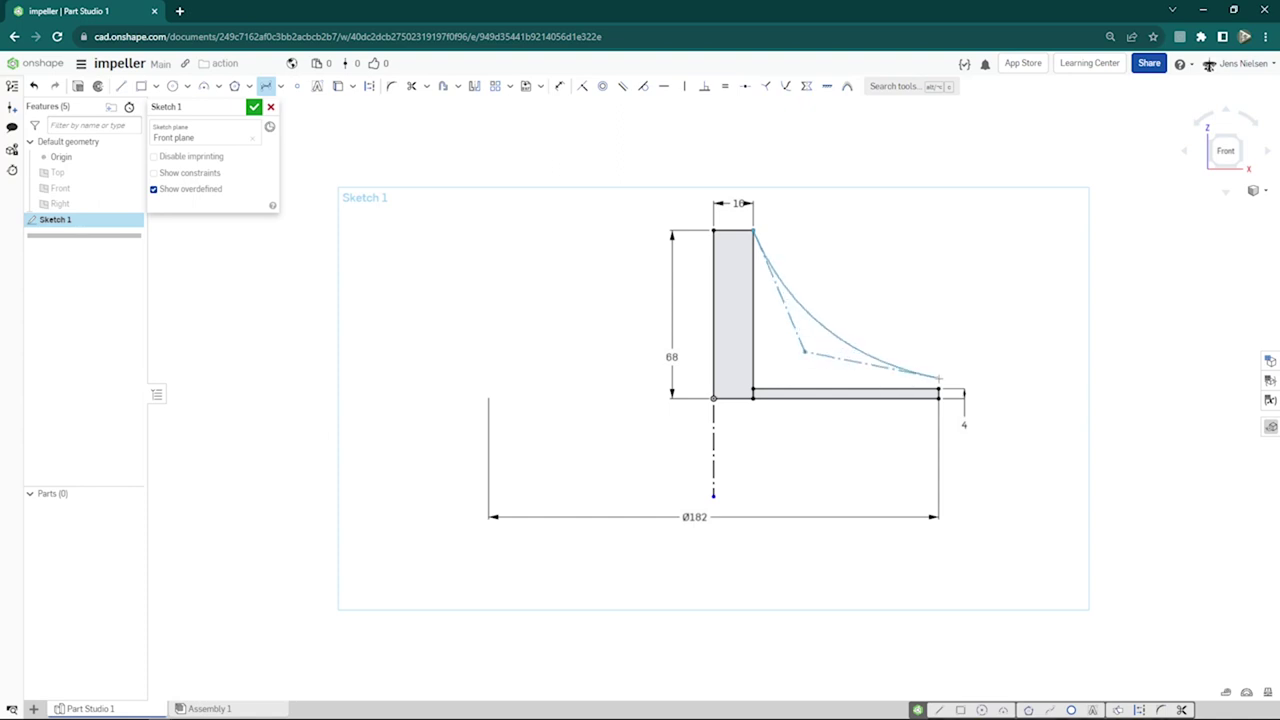
{"action": "left_click", "coordinate": [938, 390]}
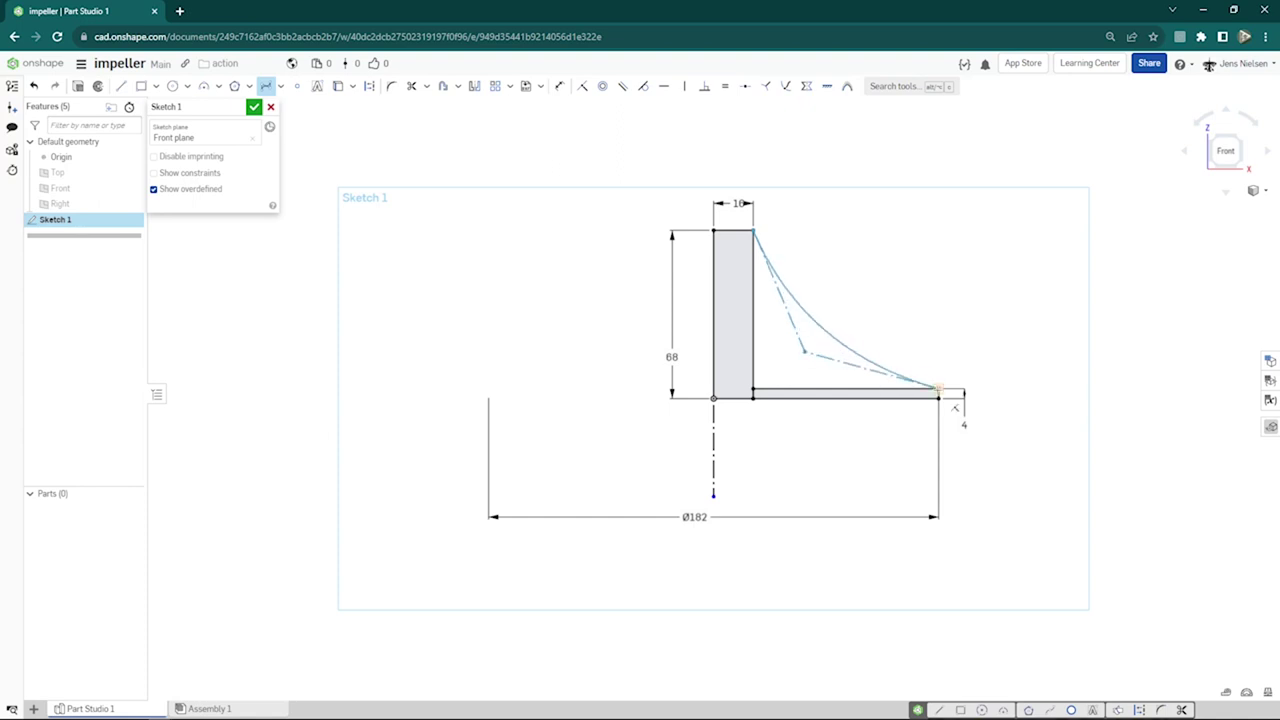
{"action": "left_click", "coordinate": [939, 387]}
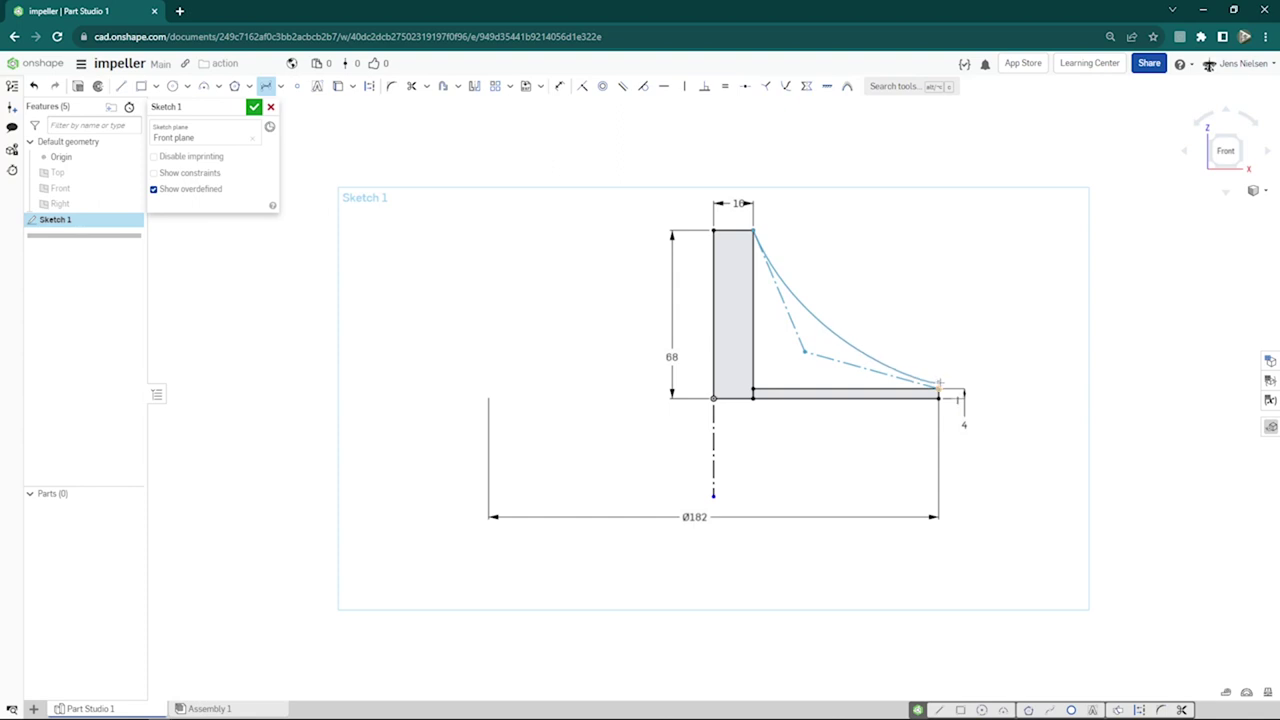
{"action": "key", "text": "Return"}
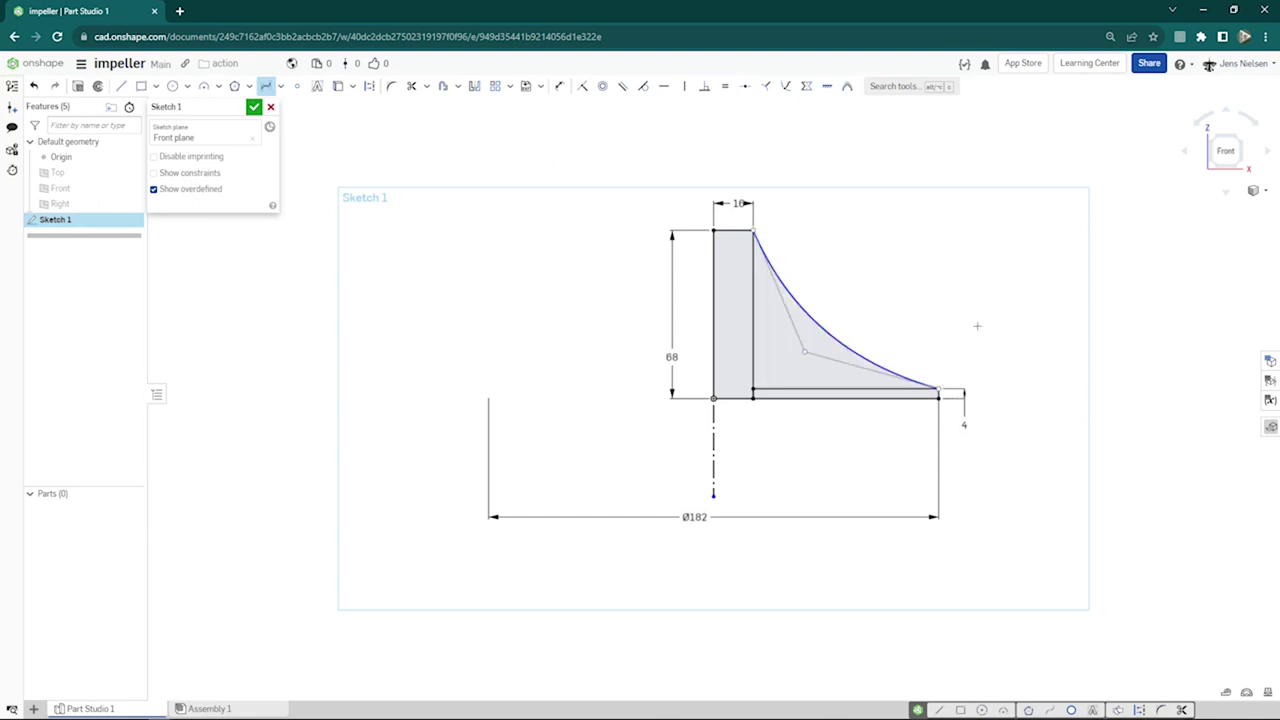
{"action": "key", "text": "Escape"}
{"action": "left_click_drag", "start_coordinate": [808, 356], "coordinate": [807, 370]}
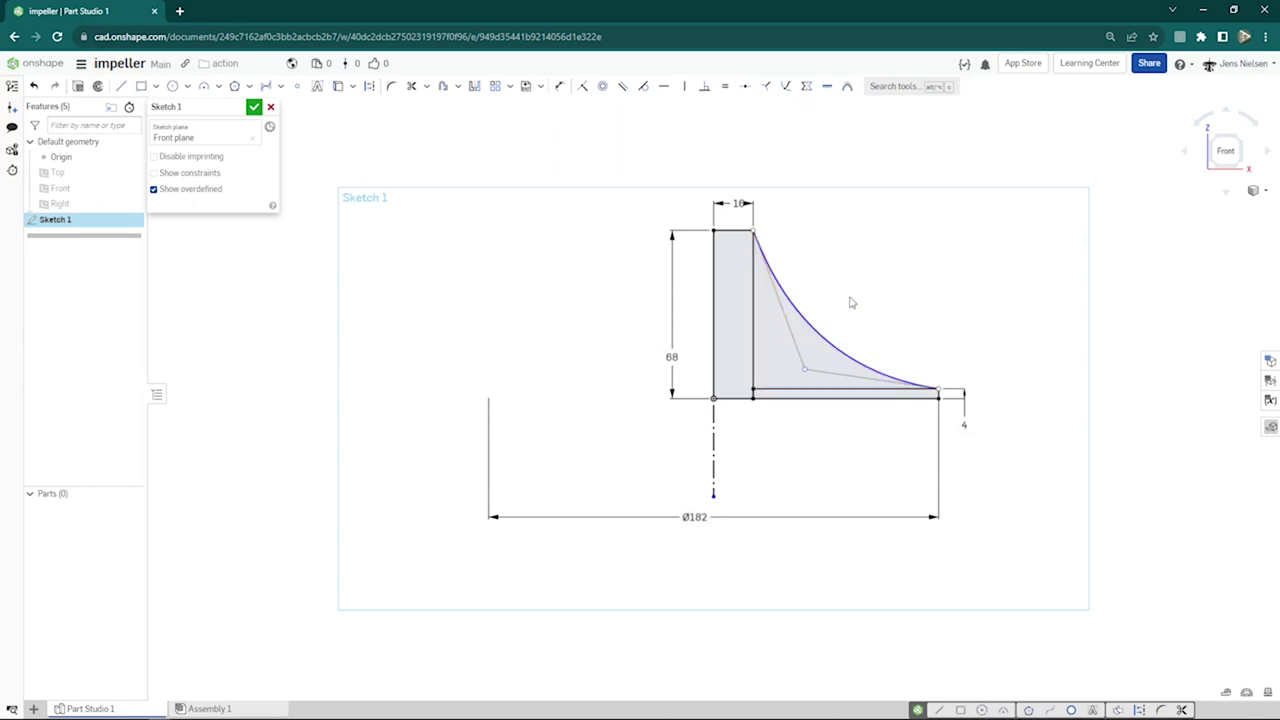
- Dimension the angle between the curve's upper control line and the tall rectangle's outer vertical edge to 8 degrees
{"action": "key", "text": "u"}
{"action": "left_click", "coordinate": [798, 347]}
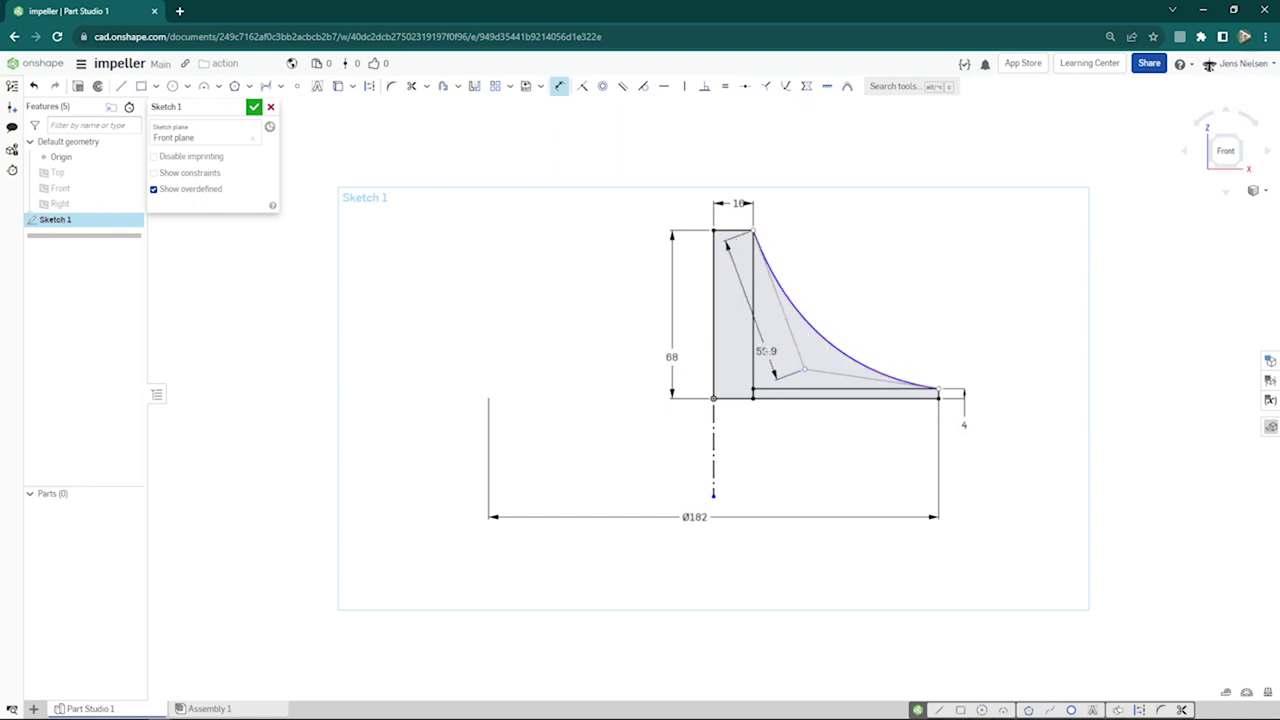
{"action": "left_click", "coordinate": [752, 350]}
{"action": "left_click", "coordinate": [790, 346]}
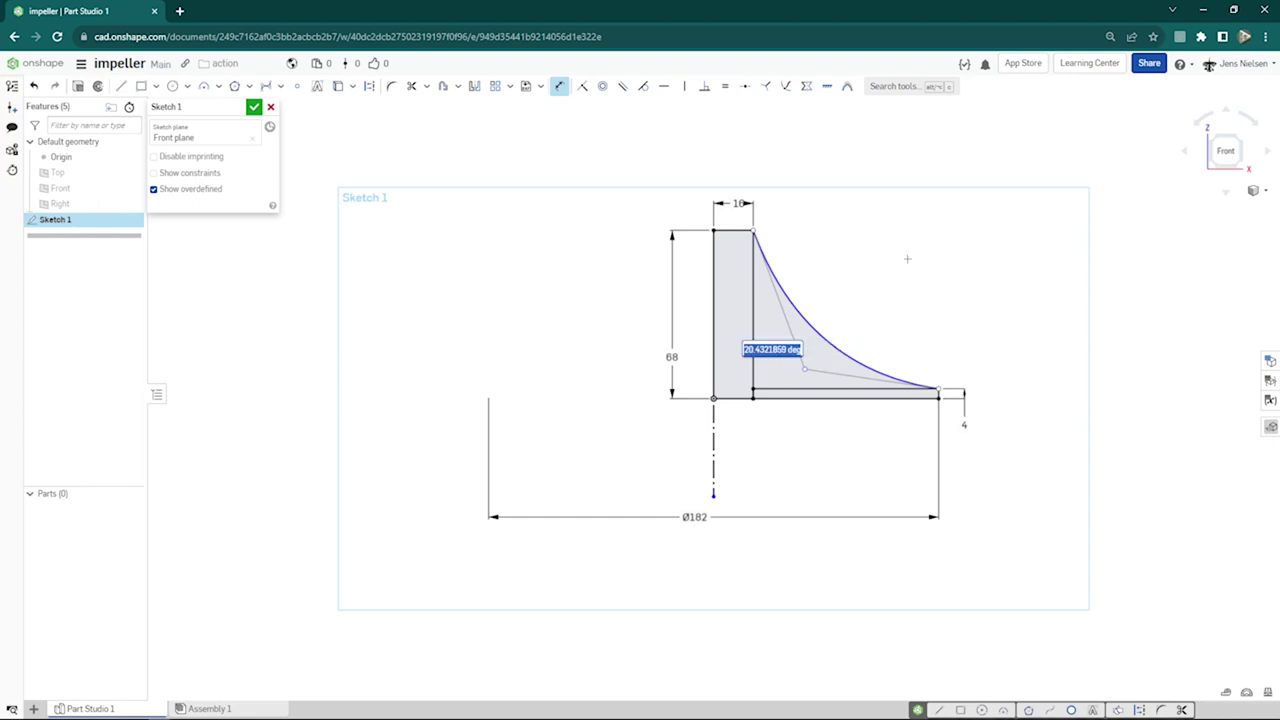
{"action": "type", "text": "8"}
{"action": "key", "text": "Return"}
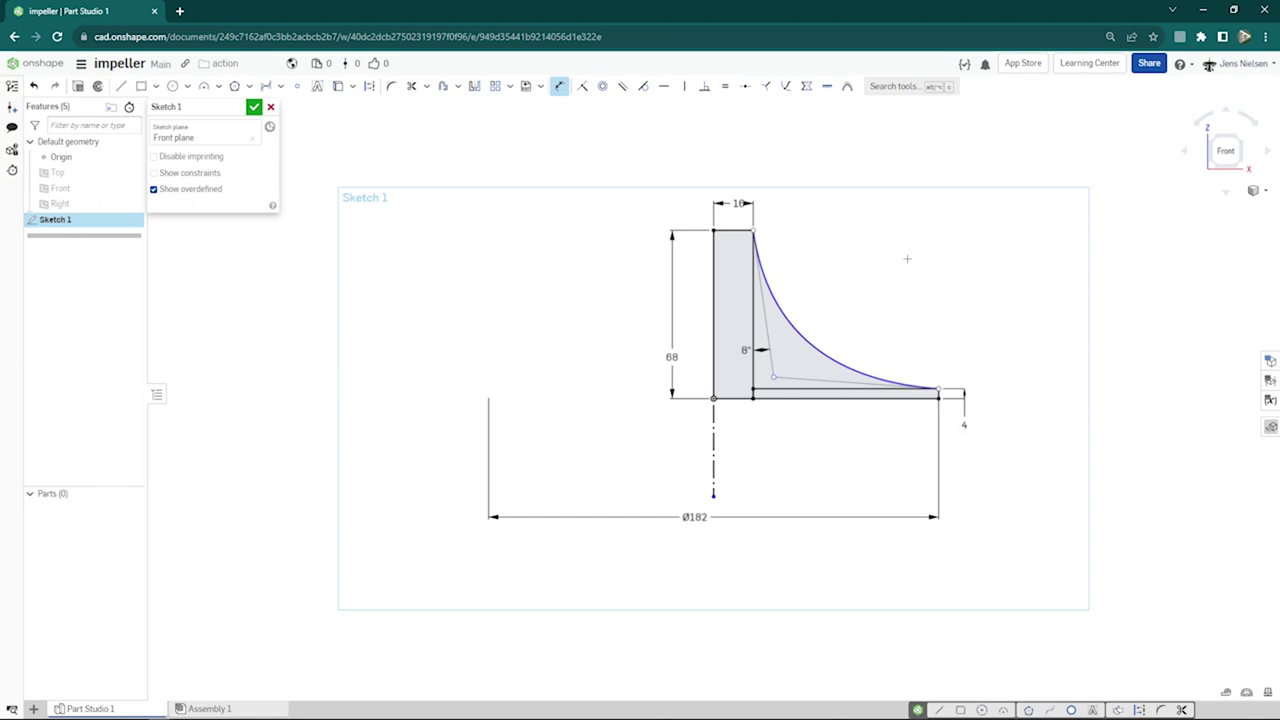
{"action": "key", "text": "Escape"}
- Make the curve's middle control point coincident with the thin rectangle's upper edge, and move the 16 mm dimension farther above the profile
{"action": "key", "text": "d"}
{"action": "left_click", "coordinate": [773, 378]}
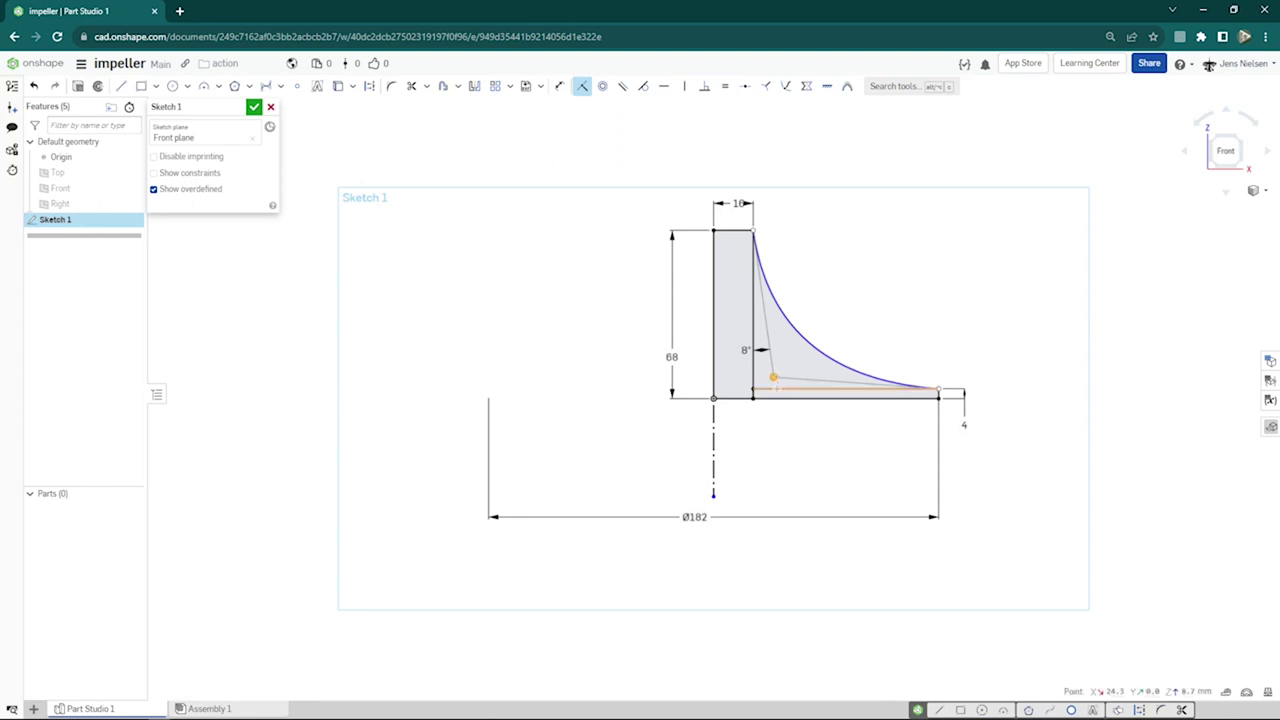
{"action": "left_click", "coordinate": [776, 388]}
{"action": "key", "text": "i"}
{"action": "key", "text": "Escape"}
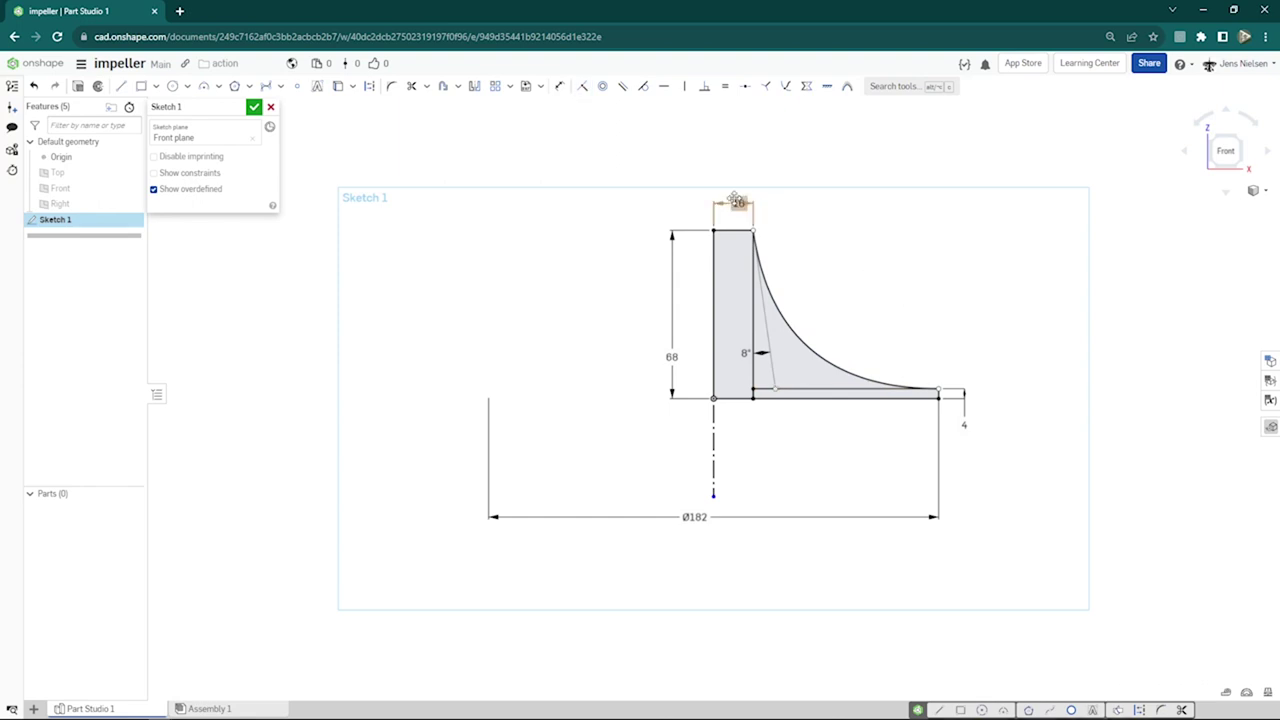
{"action": "left_click_drag", "start_coordinate": [737, 201], "coordinate": [731, 172]}
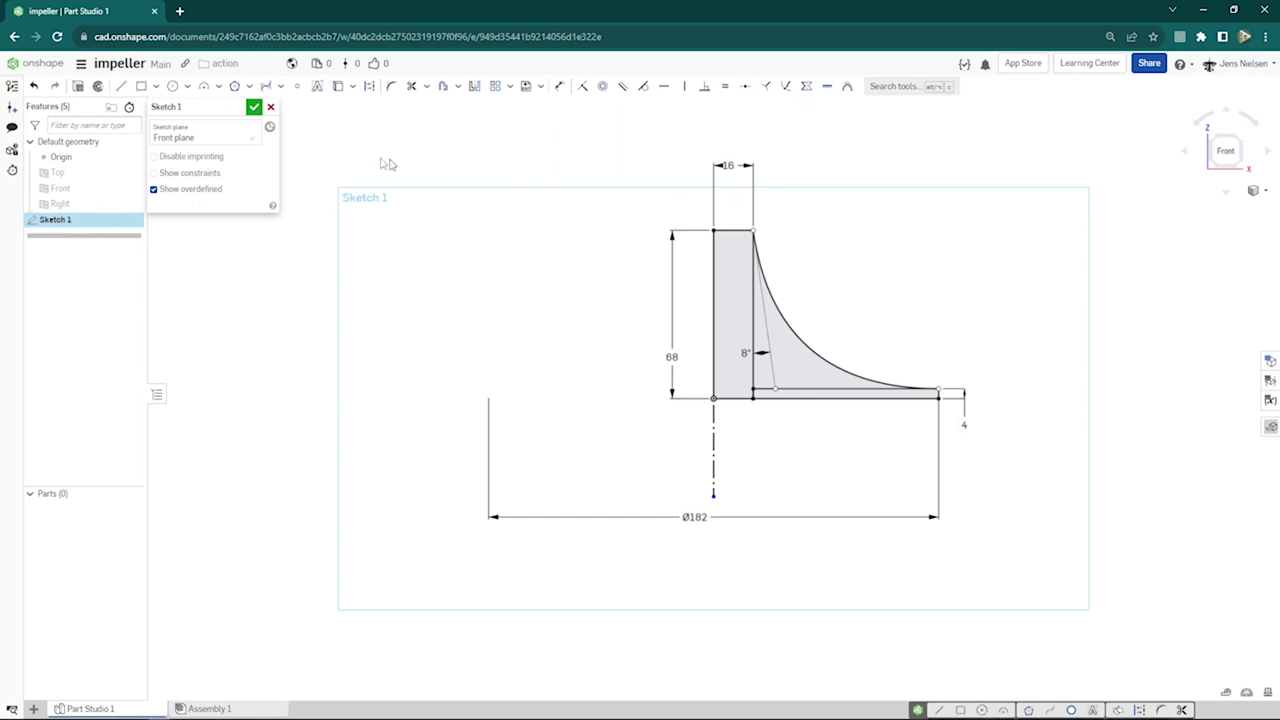
- Finish the sketch and revolve its three regions fully around the vertical centerline as a new solid
{"action": "left_click", "coordinate": [254, 107]}
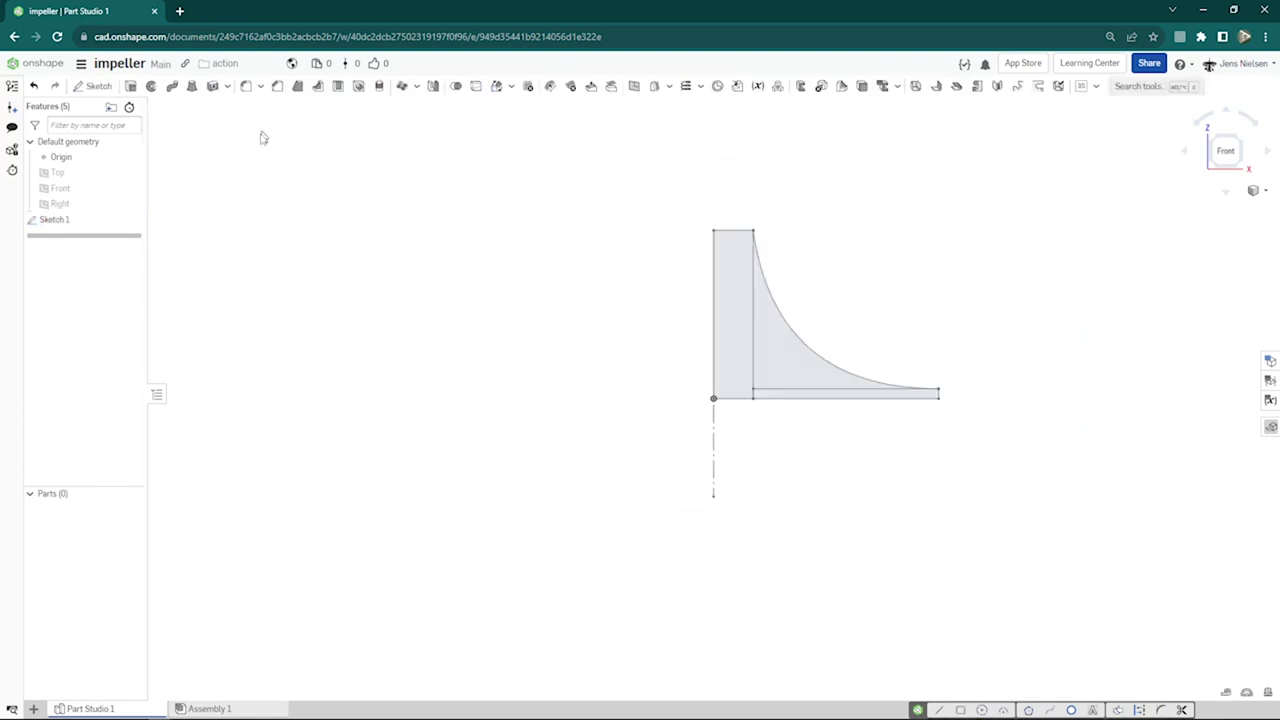
{"action": "left_click", "coordinate": [151, 86]}
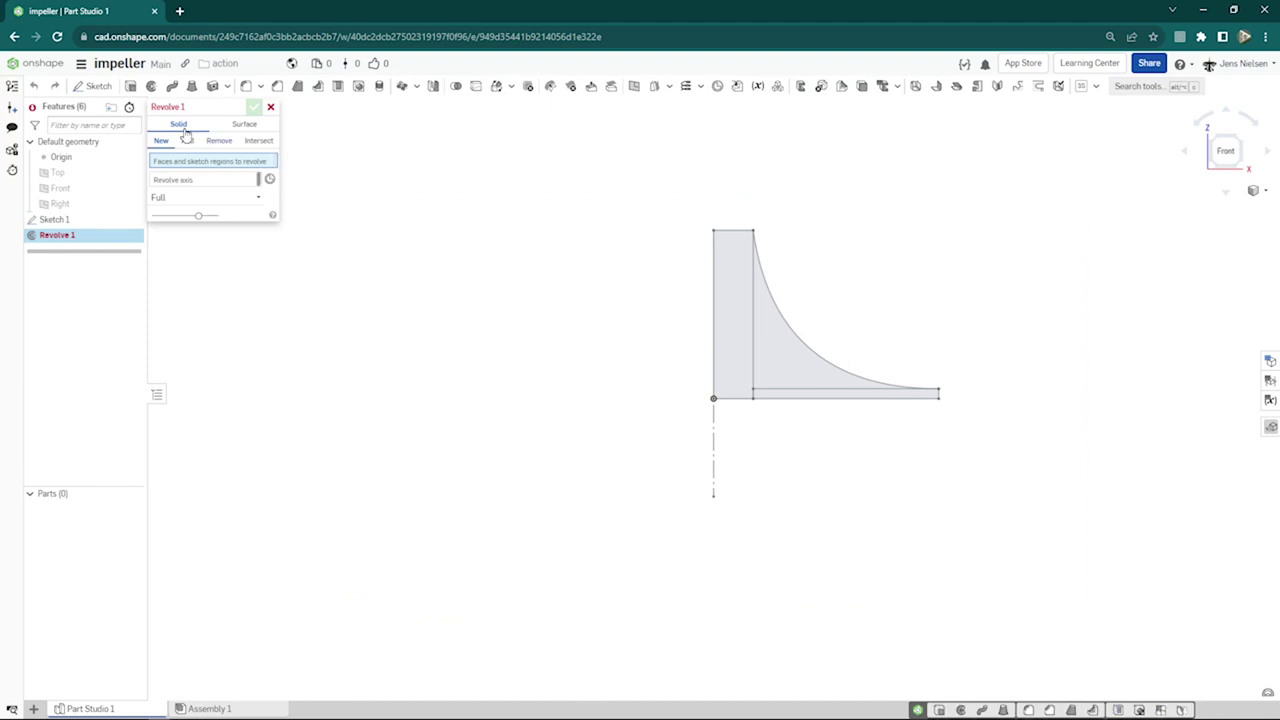
{"action": "left_click", "coordinate": [745, 354]}
{"action": "left_click", "coordinate": [772, 395]}
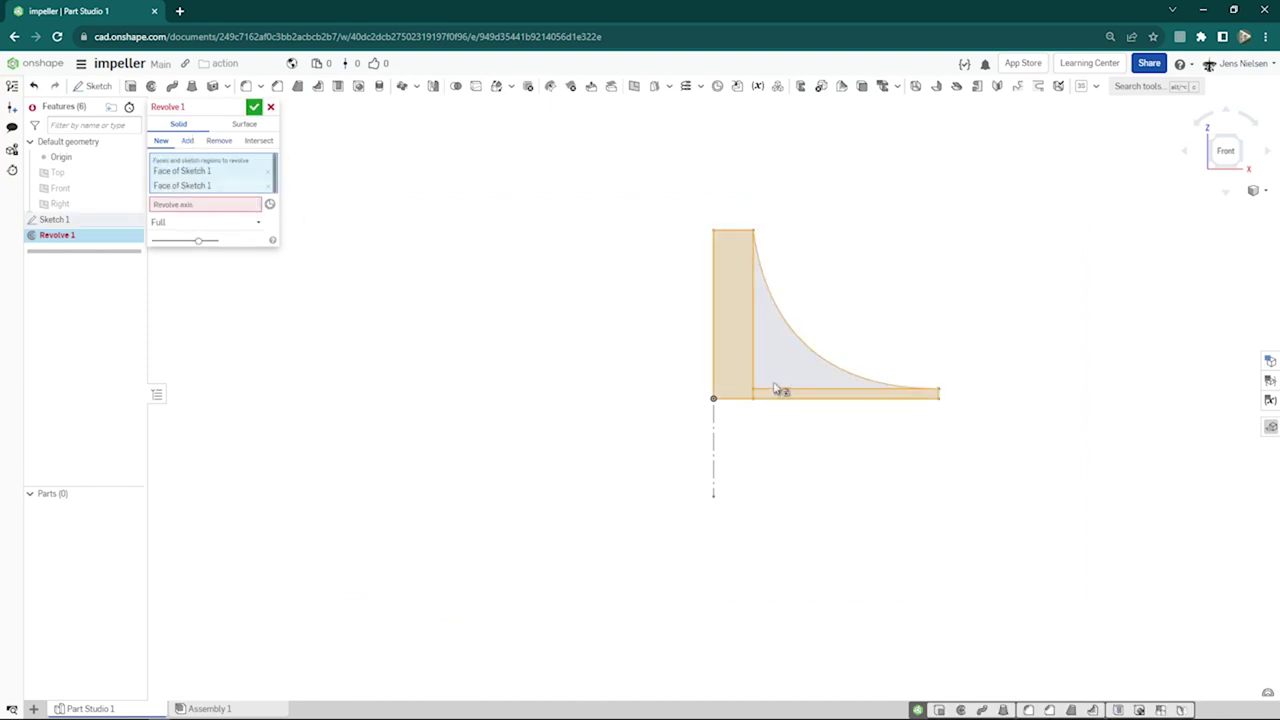
{"action": "left_click", "coordinate": [774, 384]}
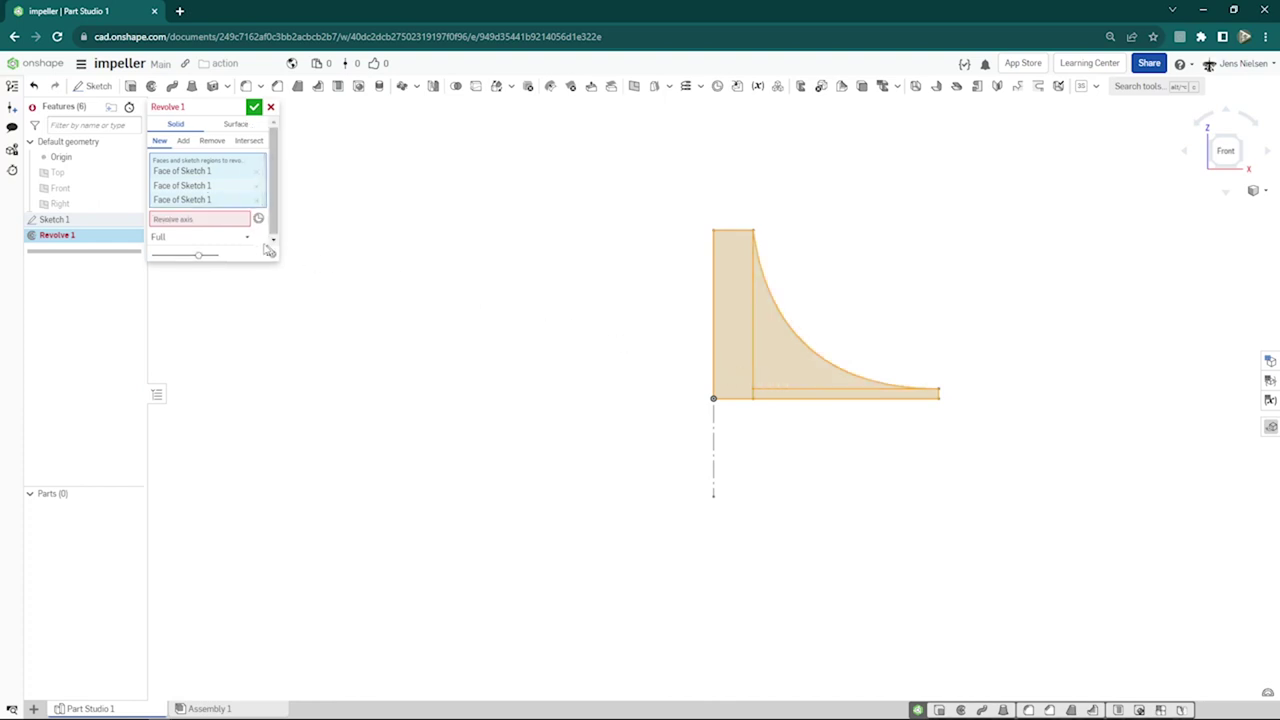
{"action": "left_click", "coordinate": [225, 222]}
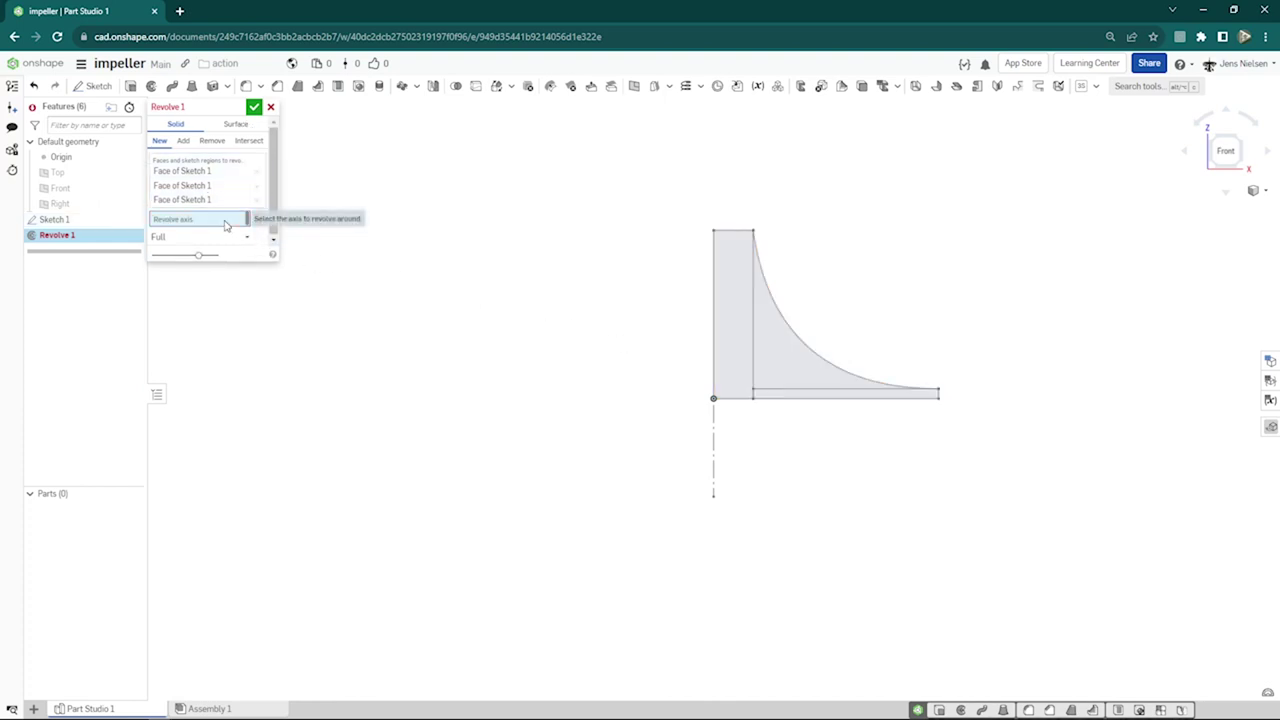
{"action": "left_click", "coordinate": [714, 473]}
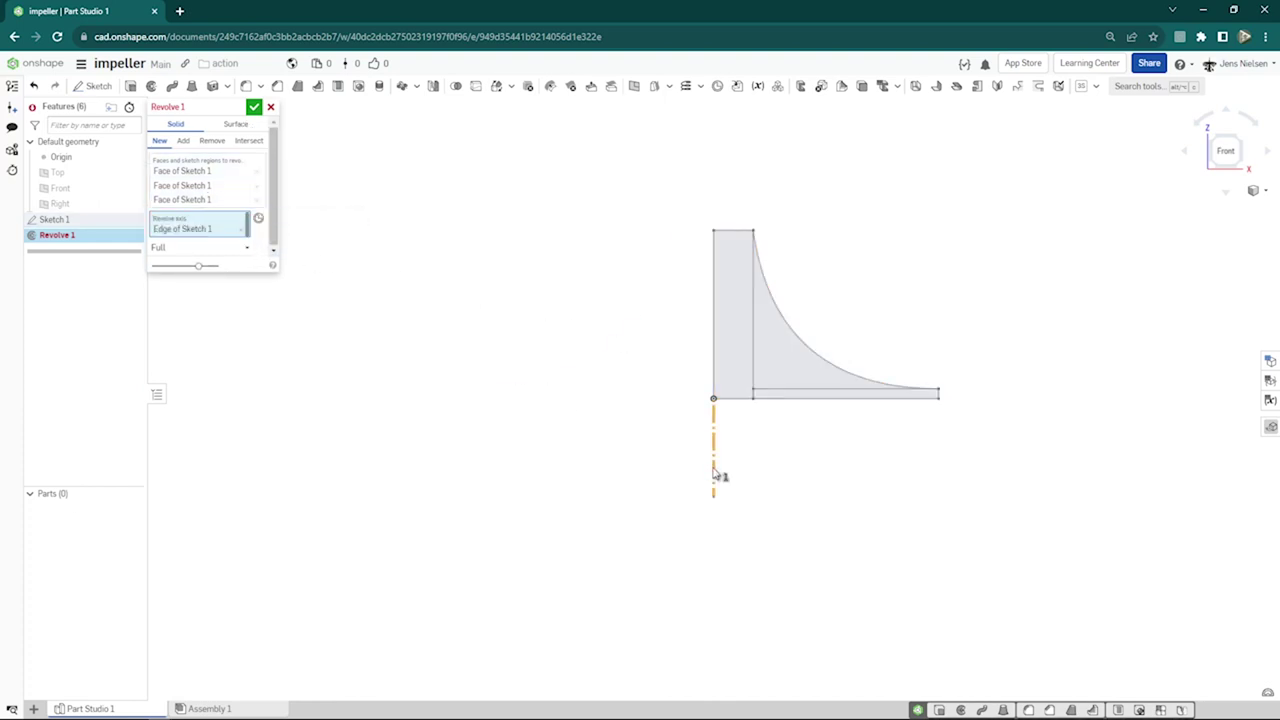
{"action": "left_click", "coordinate": [255, 107]}
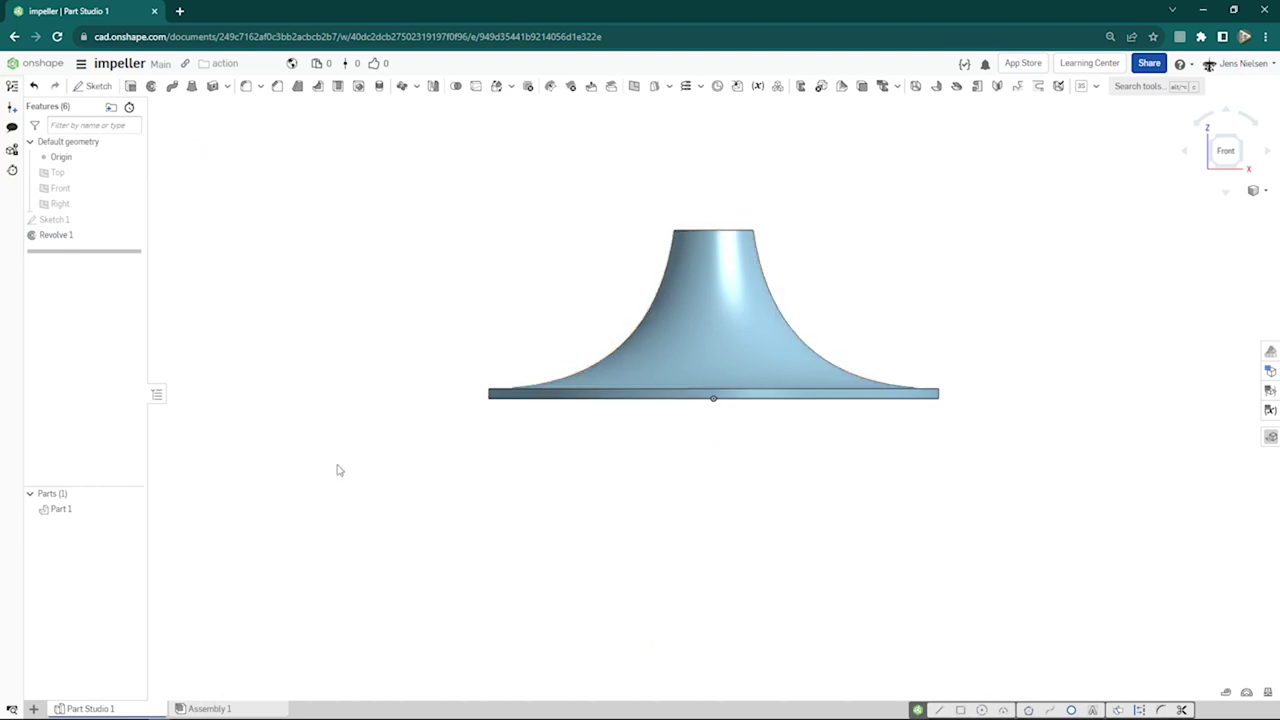
- Rename the revolved part as impeller
{"action": "key", "text": "Up"}
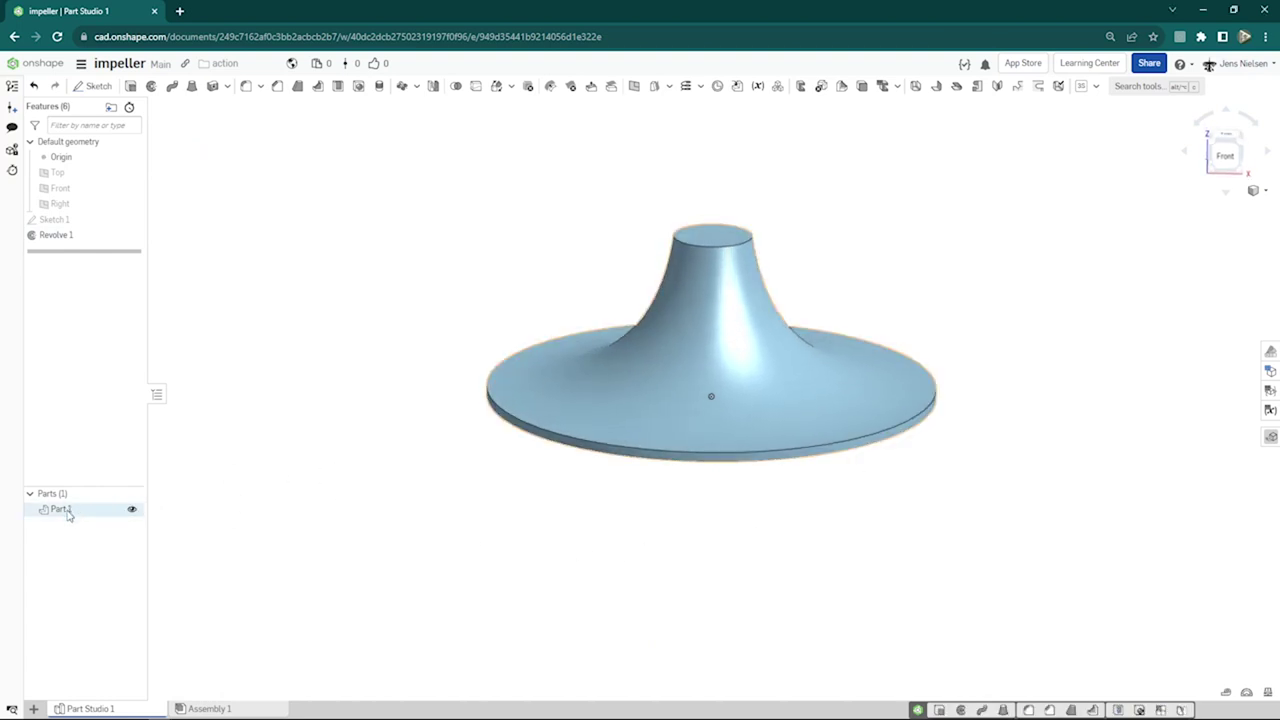
{"action": "right_click", "coordinate": [68, 514]}
{"action": "left_click", "coordinate": [105, 512]}
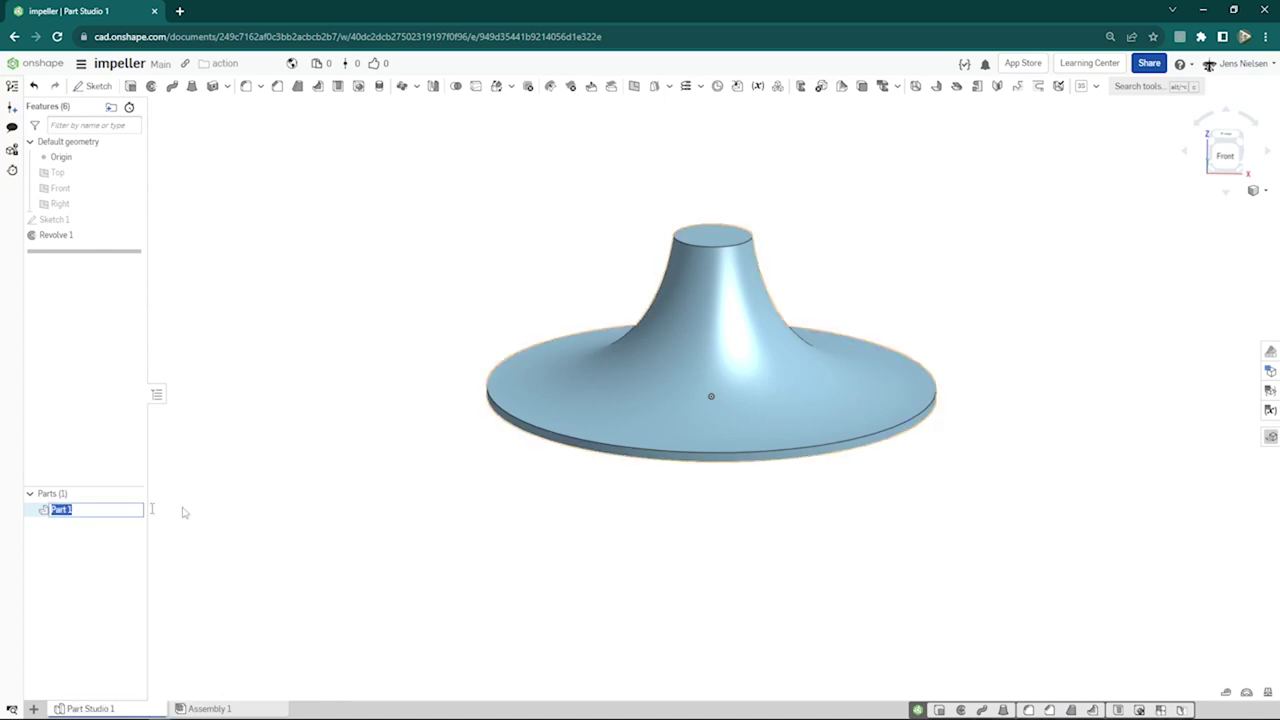
{"action": "type", "text": "imp"}
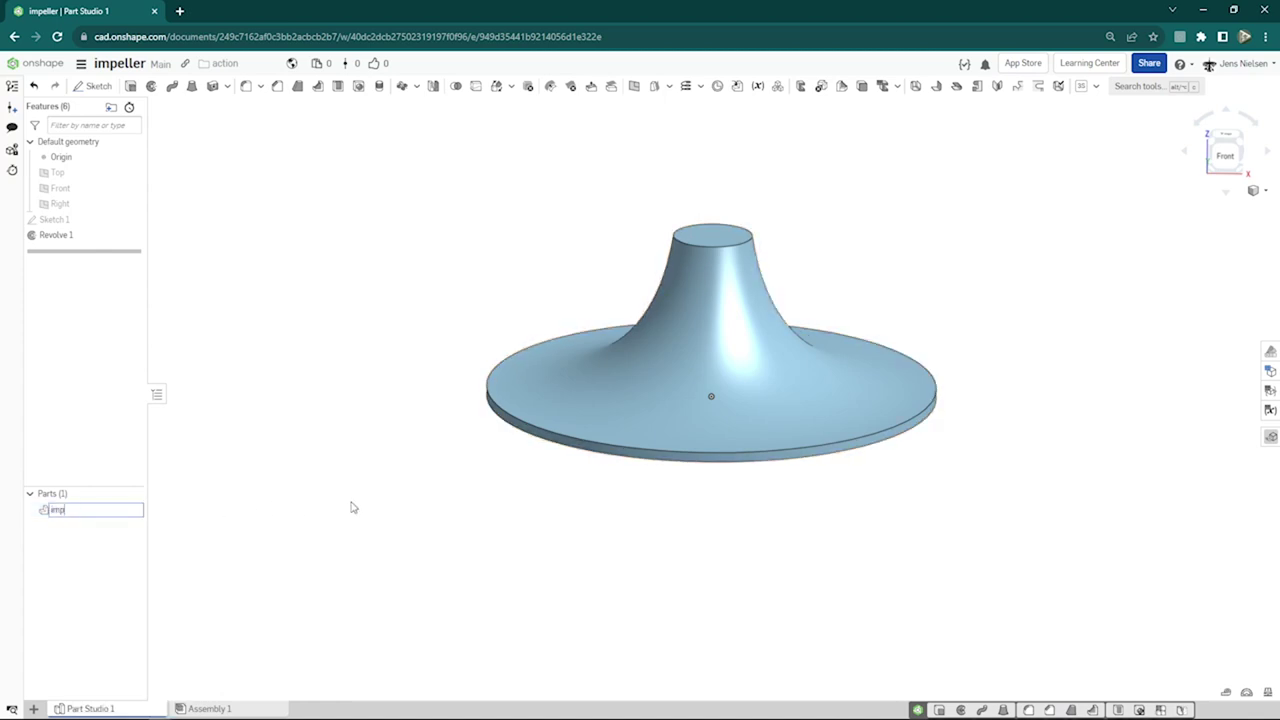
{"action": "type", "text": "eller"}
{"action": "key", "text": "Return"}
- Change the impeller part's appearance to the light grey colour CCCCCC
{"action": "right_click", "coordinate": [71, 515]}
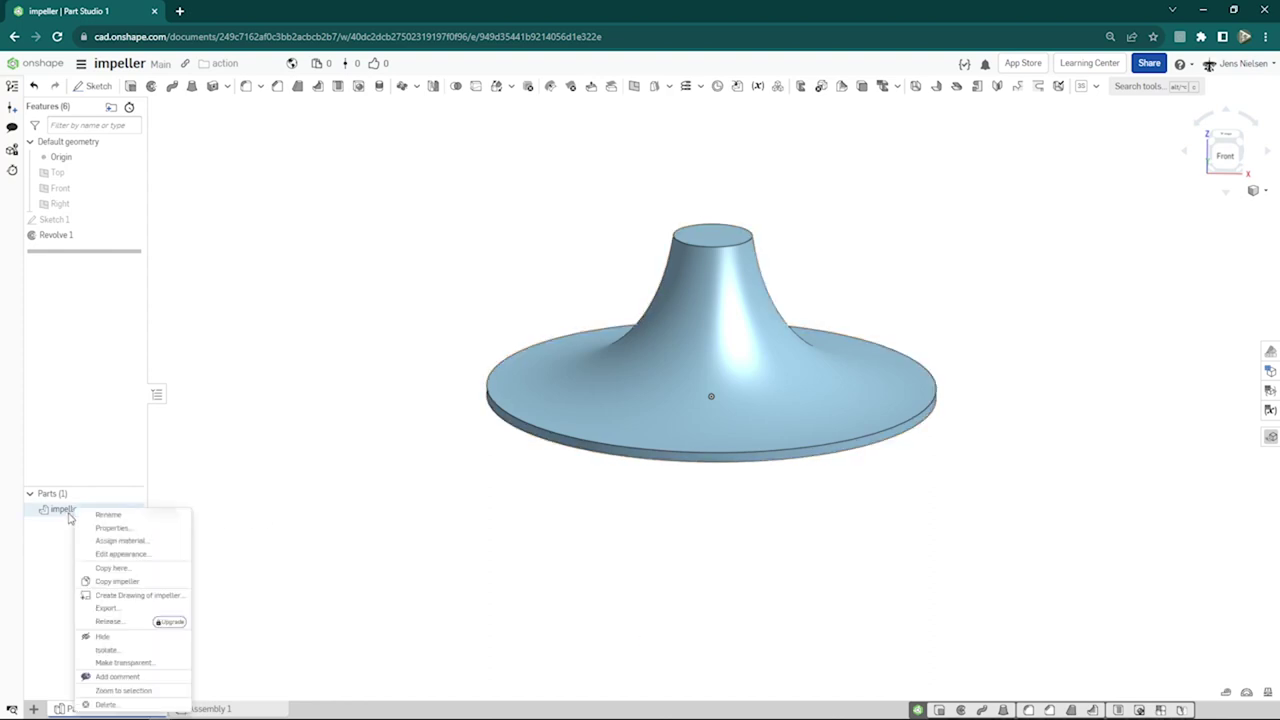
{"action": "left_click", "coordinate": [108, 556]}
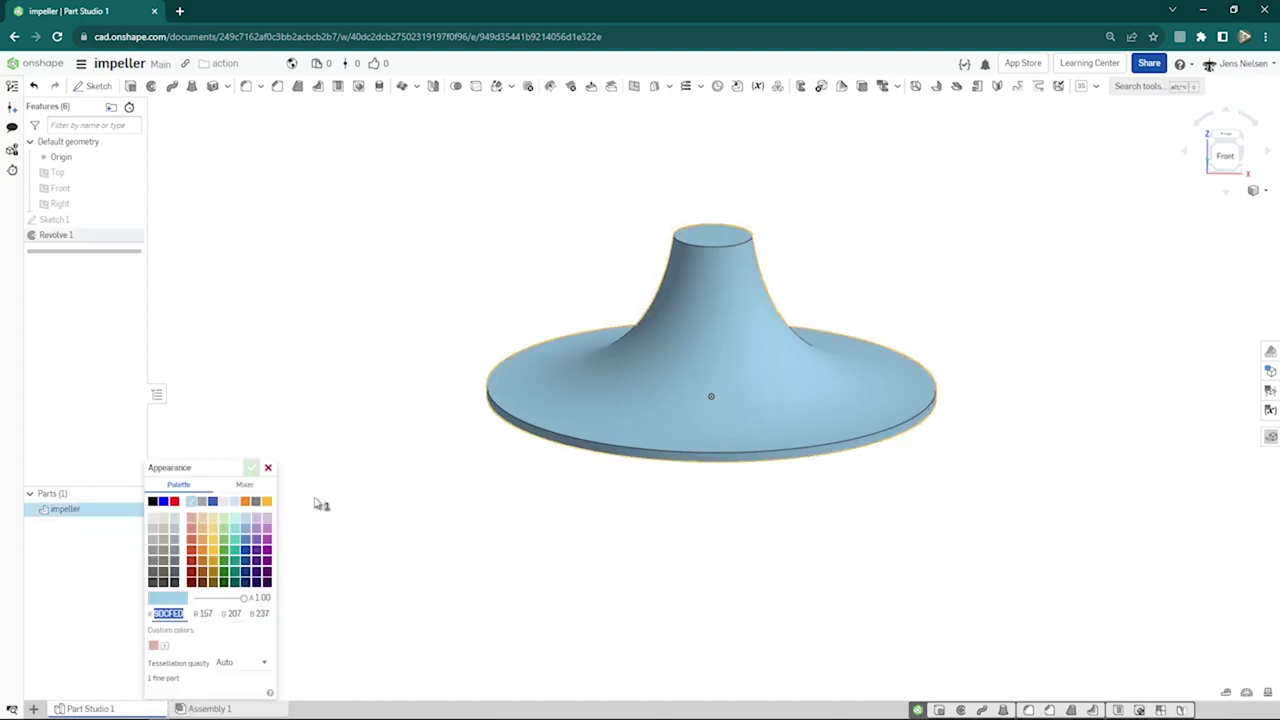
{"action": "left_click", "coordinate": [164, 528]}
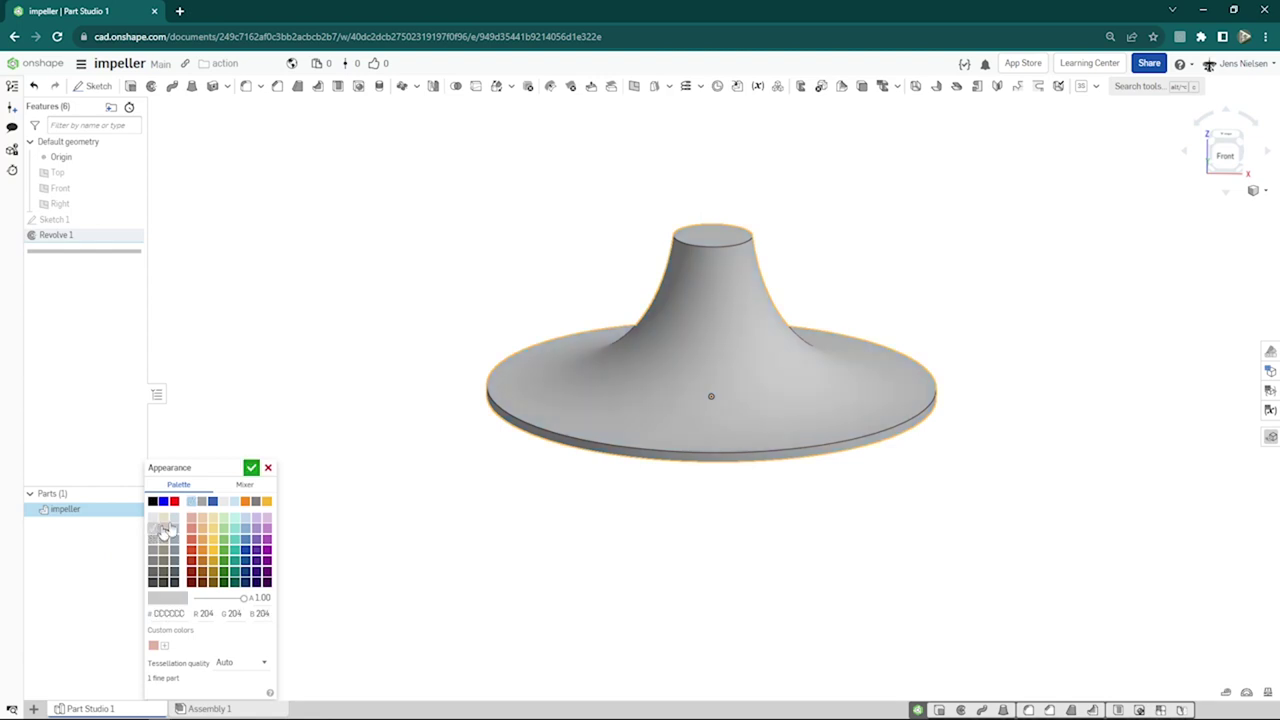
{"action": "left_click", "coordinate": [251, 468]}
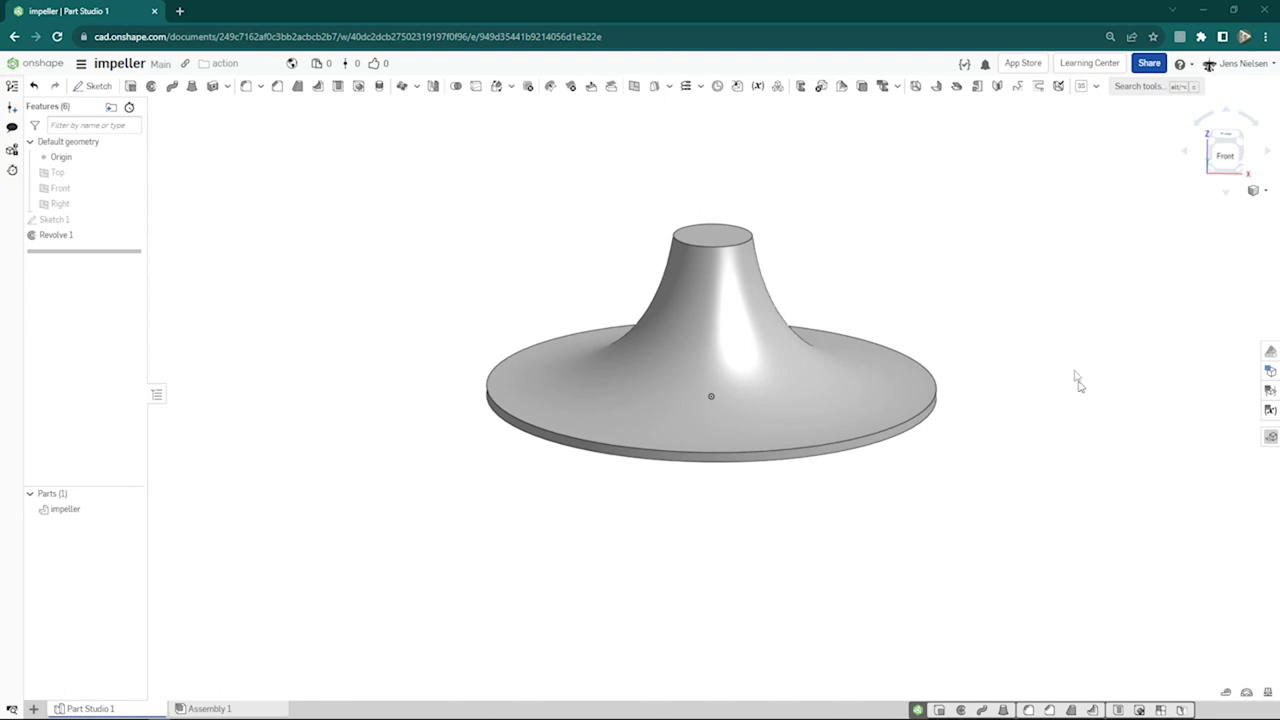
- Start a circle-based helix on the base disc's lower outer edge, with Pitch as the input type
{"action": "left_click", "coordinate": [686, 86]}
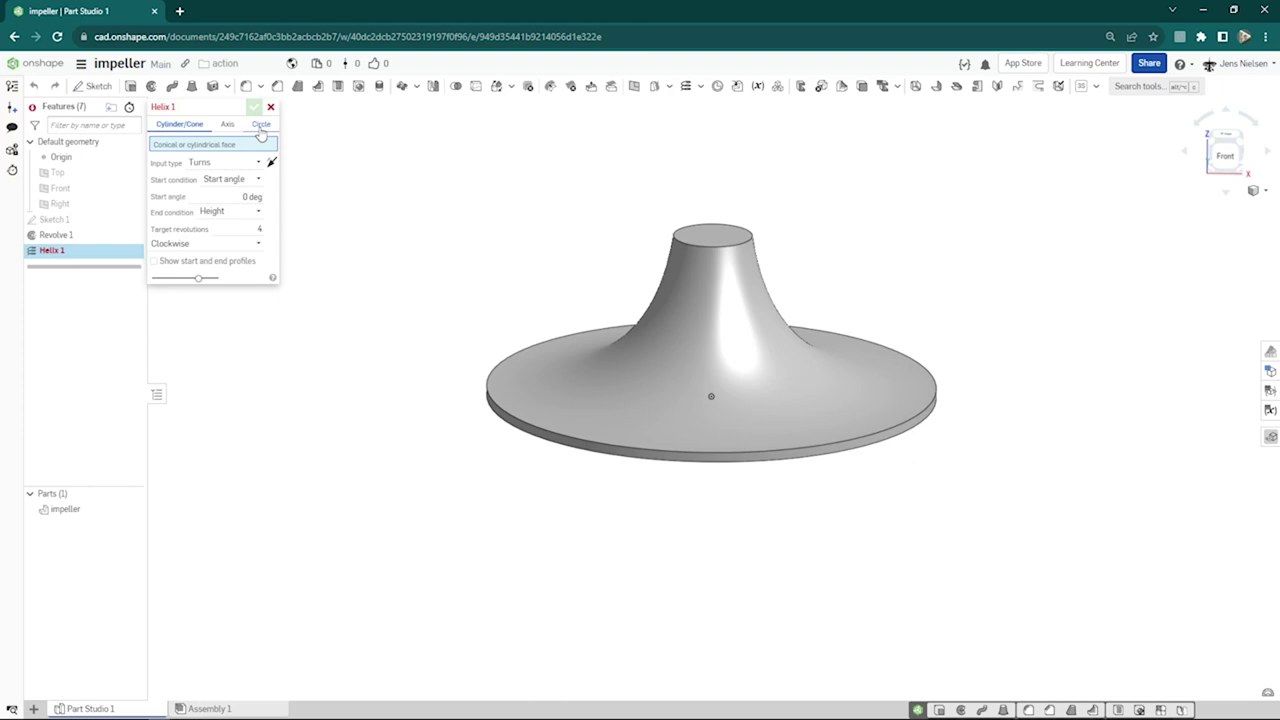
{"action": "left_click", "coordinate": [261, 125]}
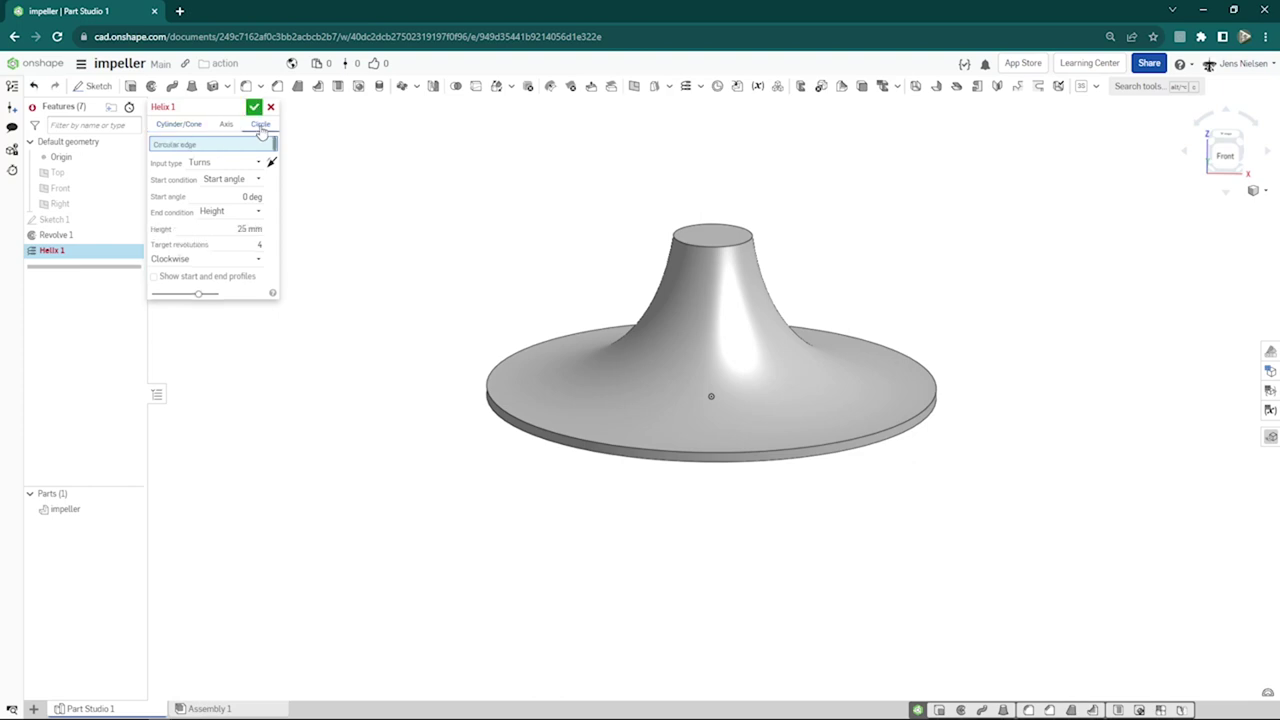
{"action": "left_click", "coordinate": [596, 460]}
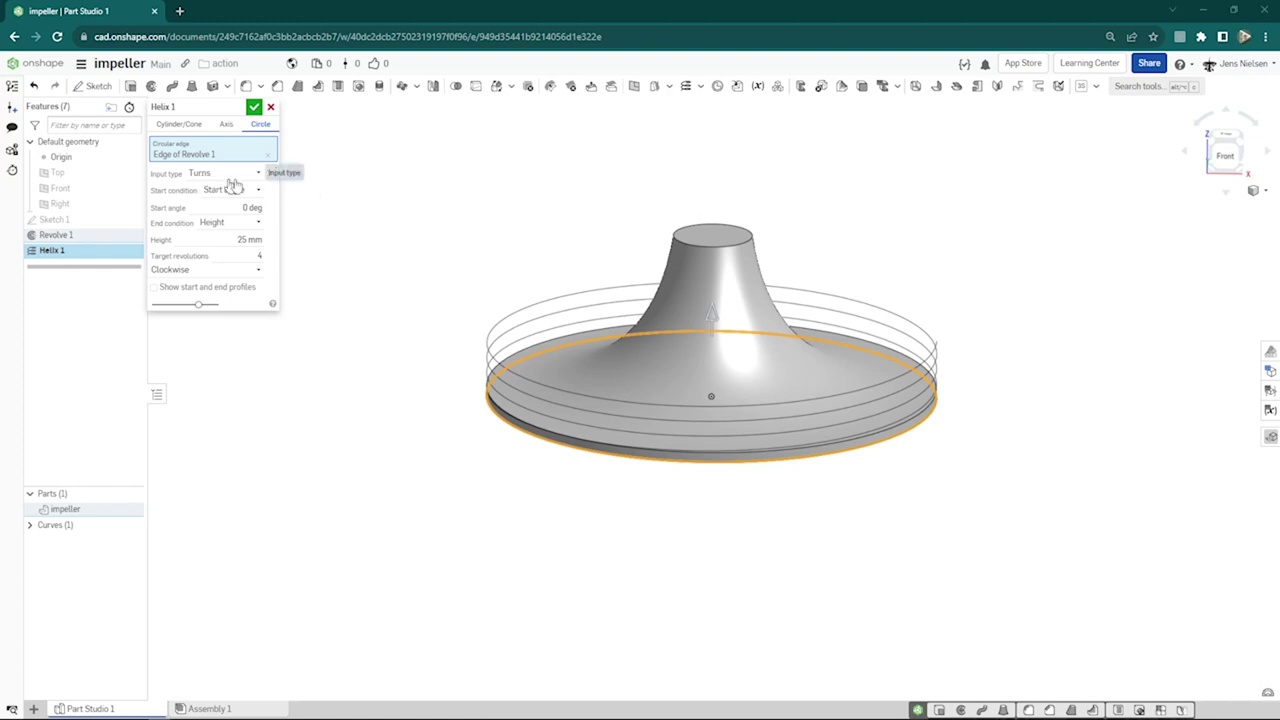
{"action": "left_click", "coordinate": [262, 178]}
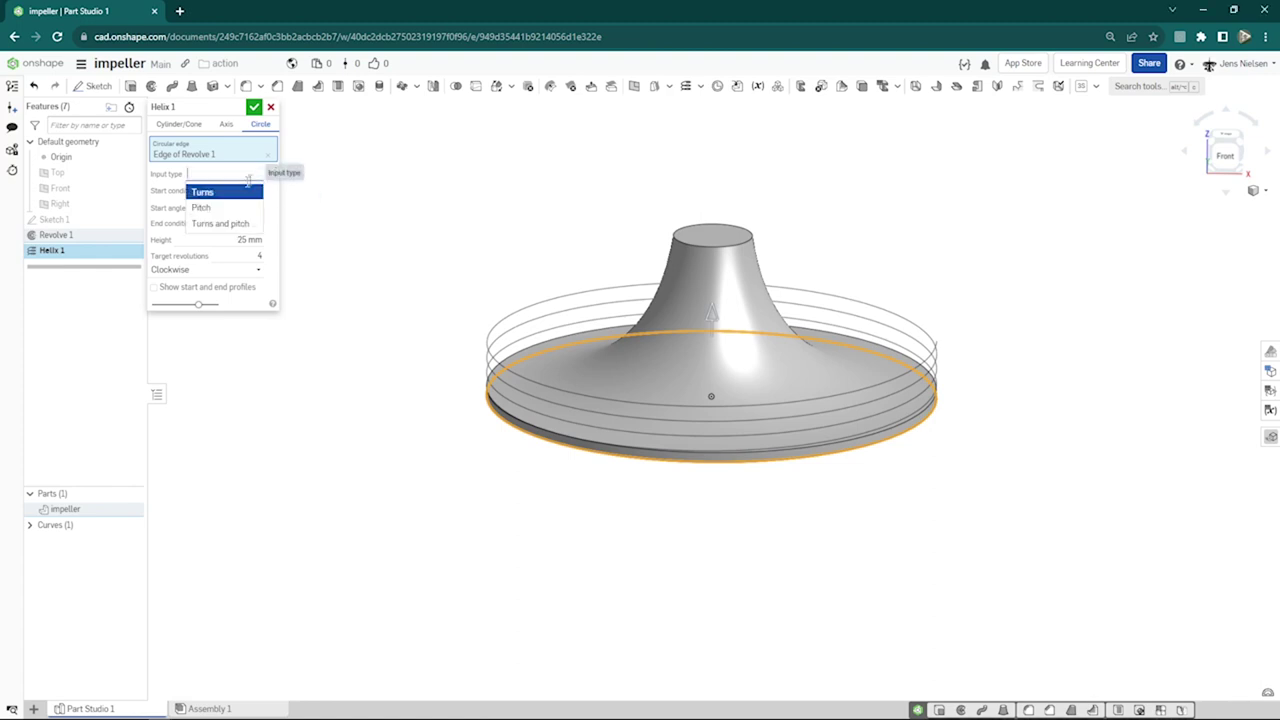
{"action": "left_click", "coordinate": [212, 207]}
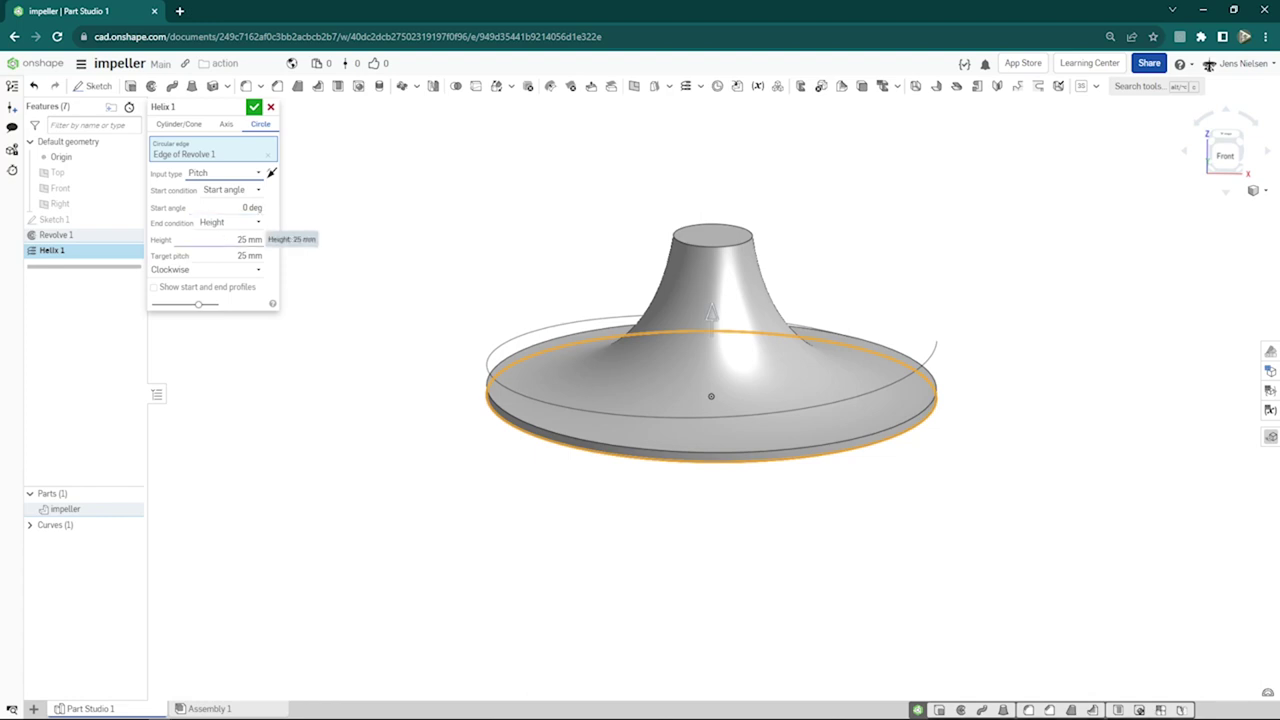
- Set the helix height to 64 mm and its target pitch to 222 mm, and accept the helix
{"action": "left_click", "coordinate": [250, 240]}
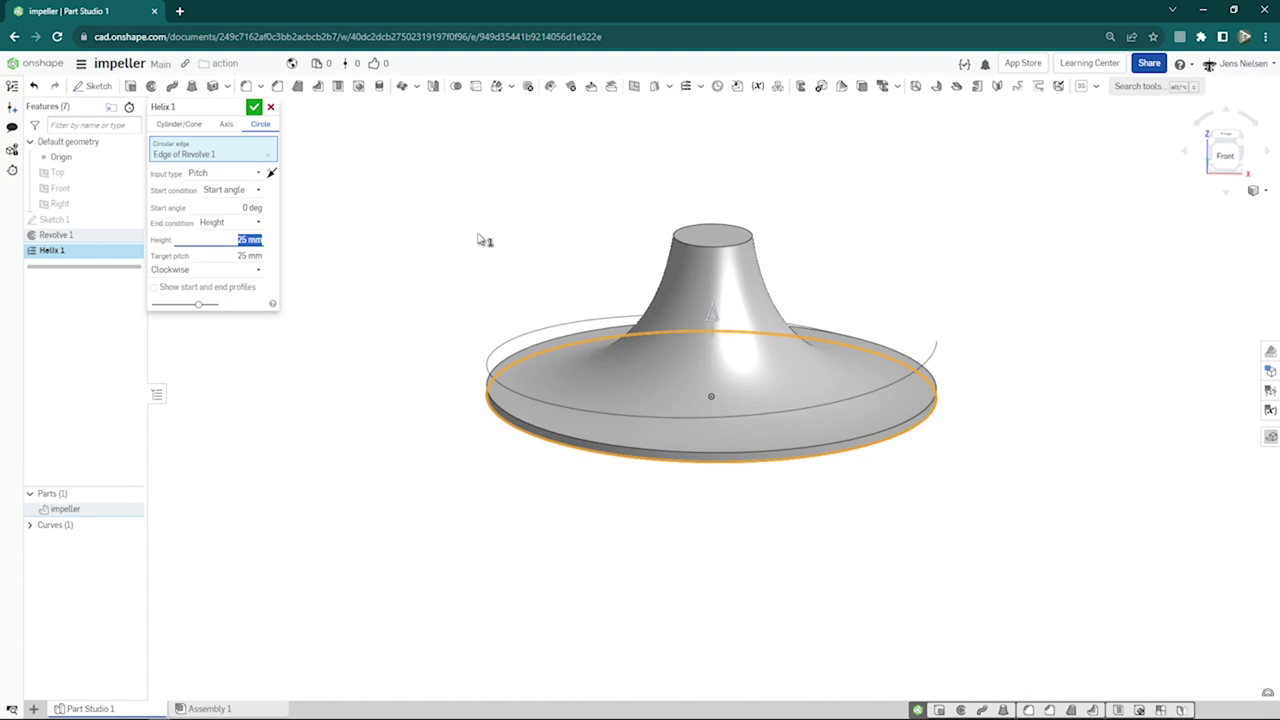
{"action": "type", "text": "64"}
{"action": "left_click", "coordinate": [258, 256]}
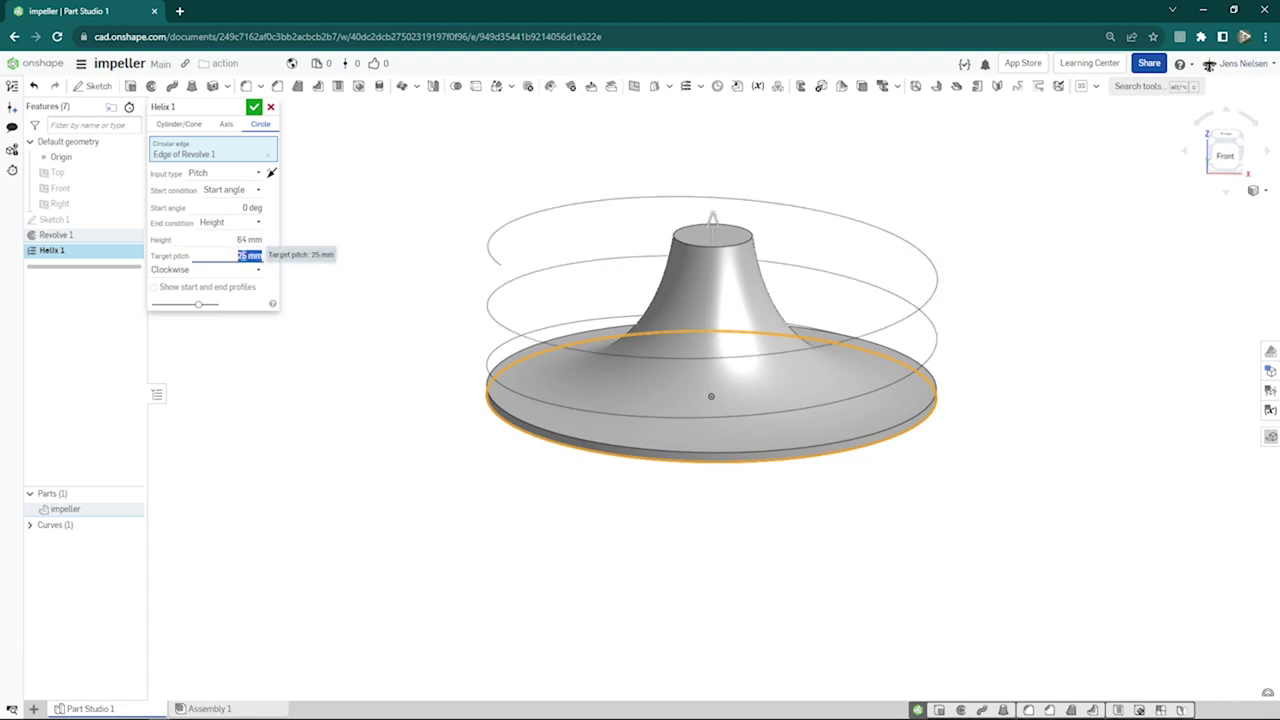
{"action": "type", "text": "22"}
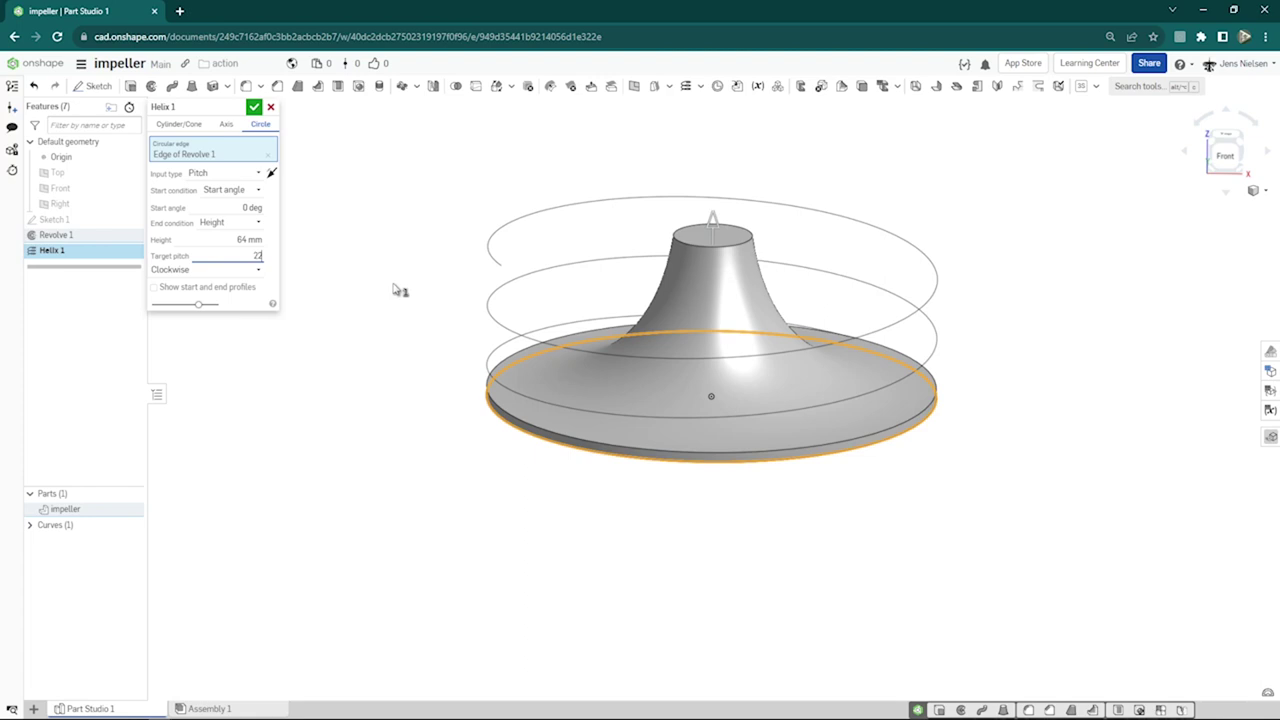
{"action": "type", "text": "2"}
{"action": "key", "text": "Return"}
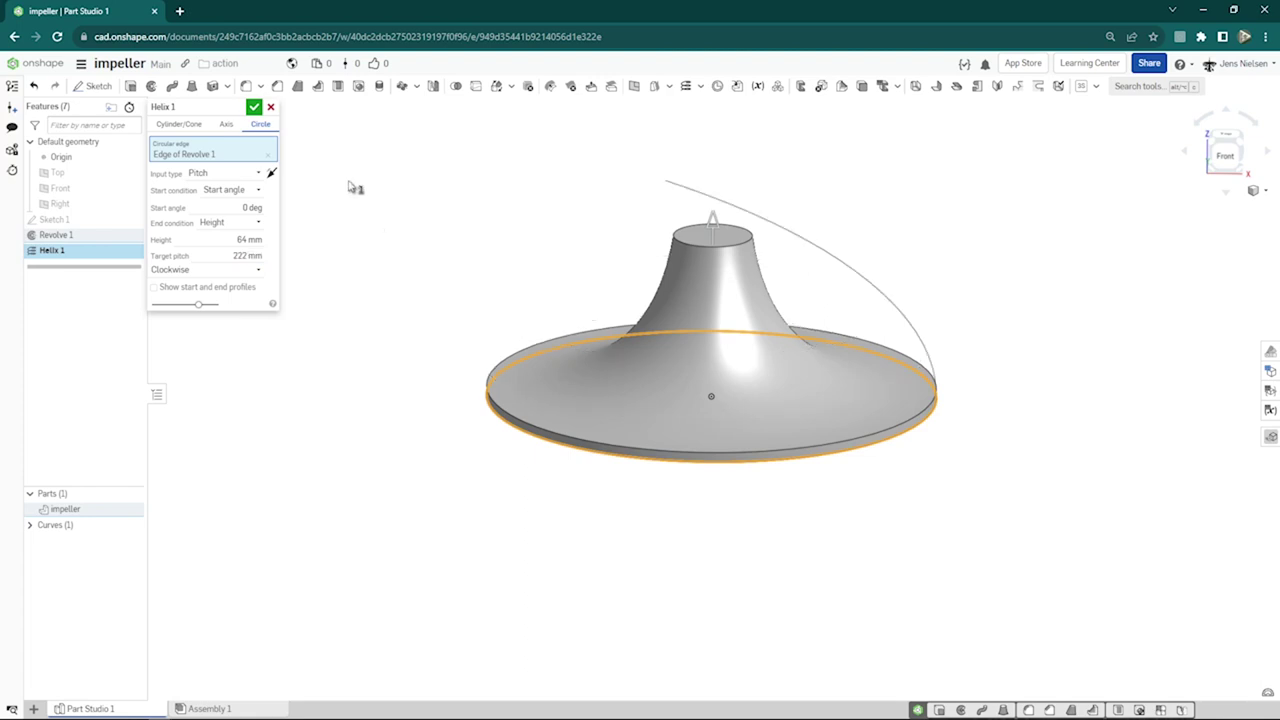
{"action": "left_click", "coordinate": [255, 108]}
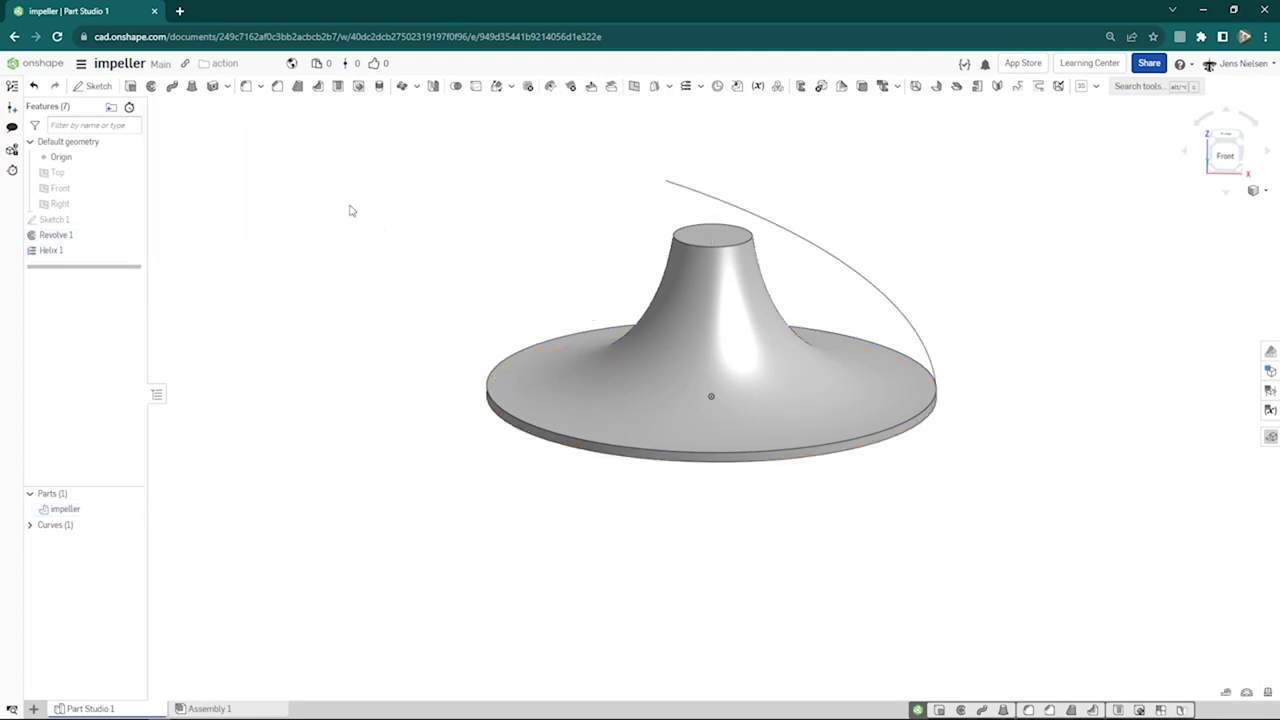
- Expand the curves list, hide and show the helix curve again, and examine its course around the hub
{"action": "left_click", "coordinate": [30, 527]}
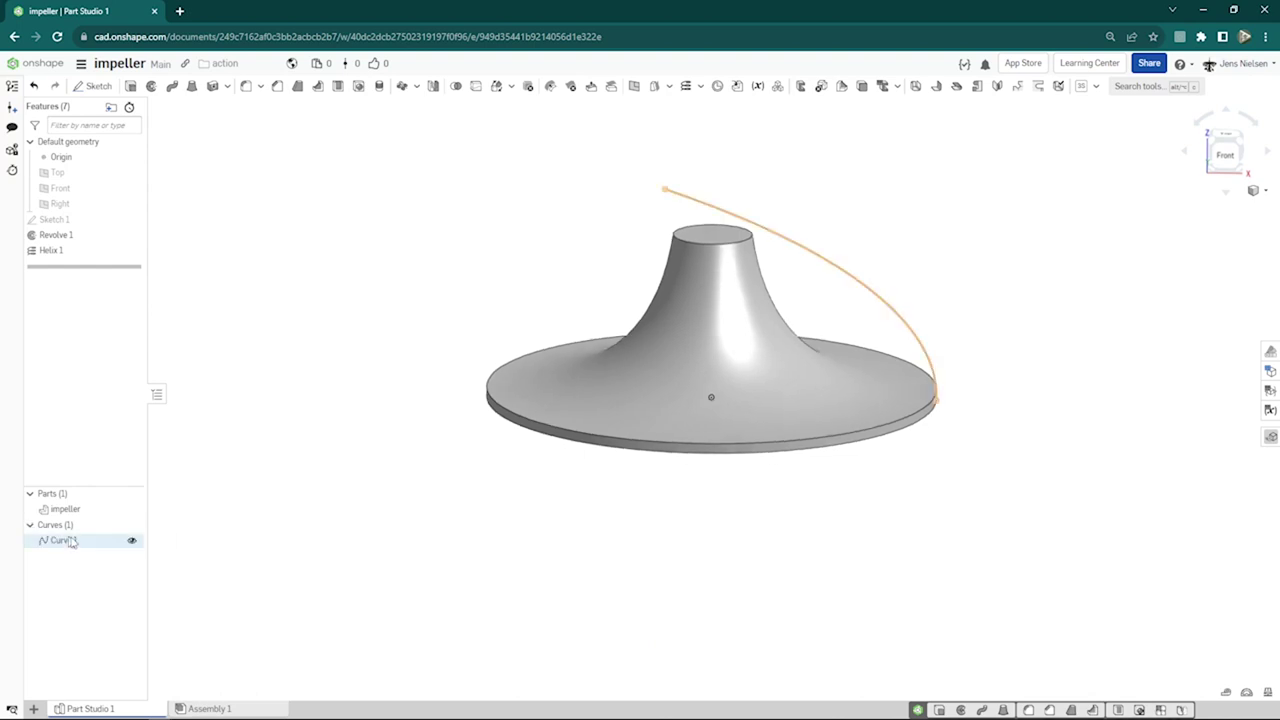
{"action": "left_click", "coordinate": [132, 541]}
{"action": "left_click", "coordinate": [132, 541]}
{"action": "key", "text": "Right"}
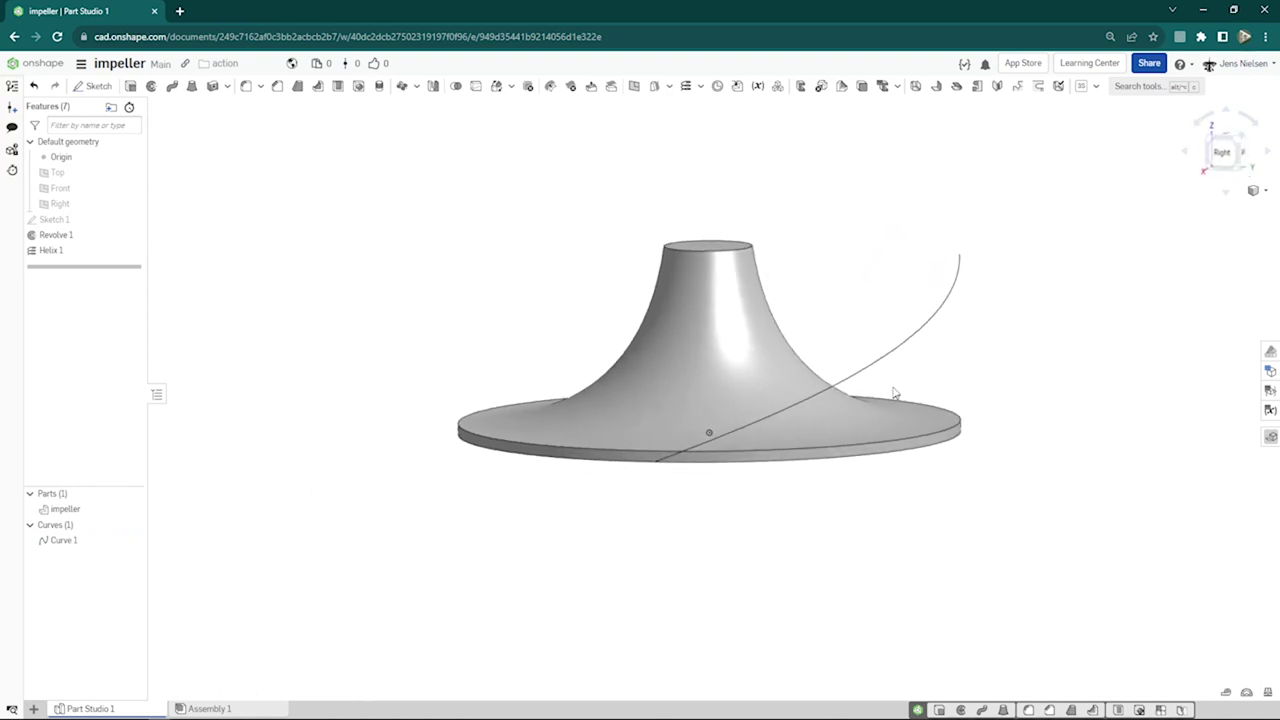
{"action": "key", "text": "Down"}
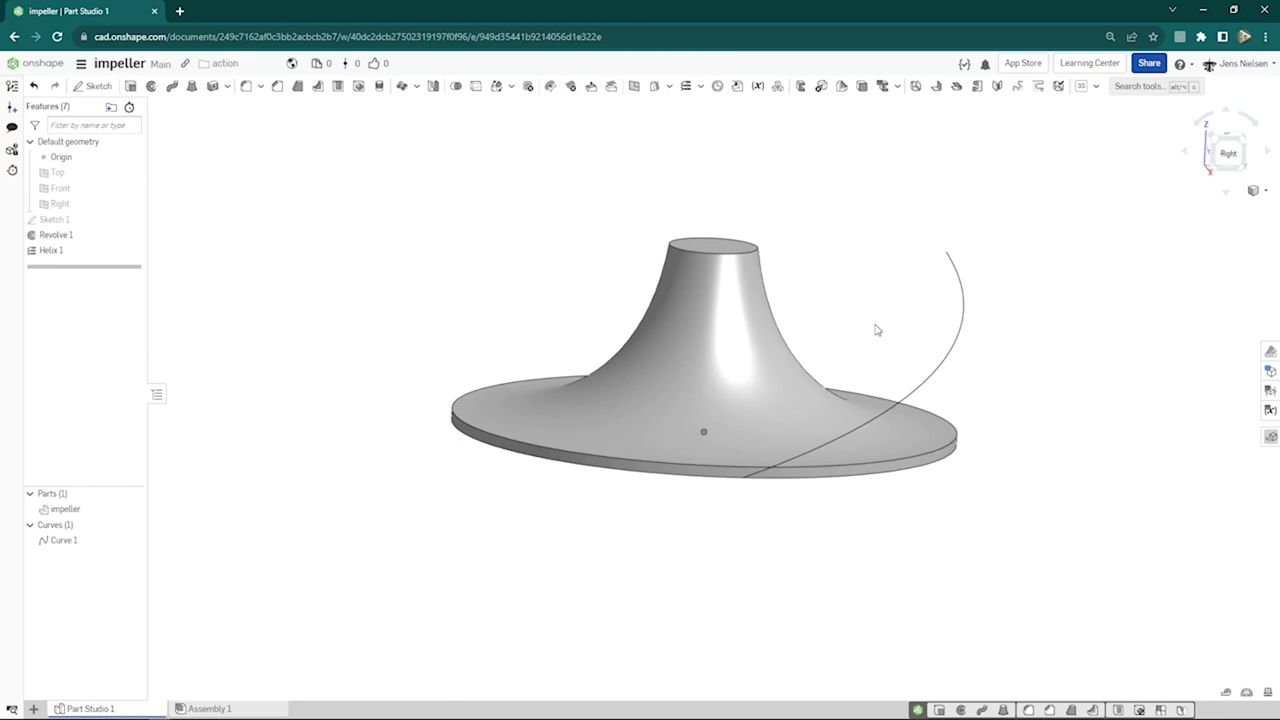
{"action": "key", "text": "Down"}
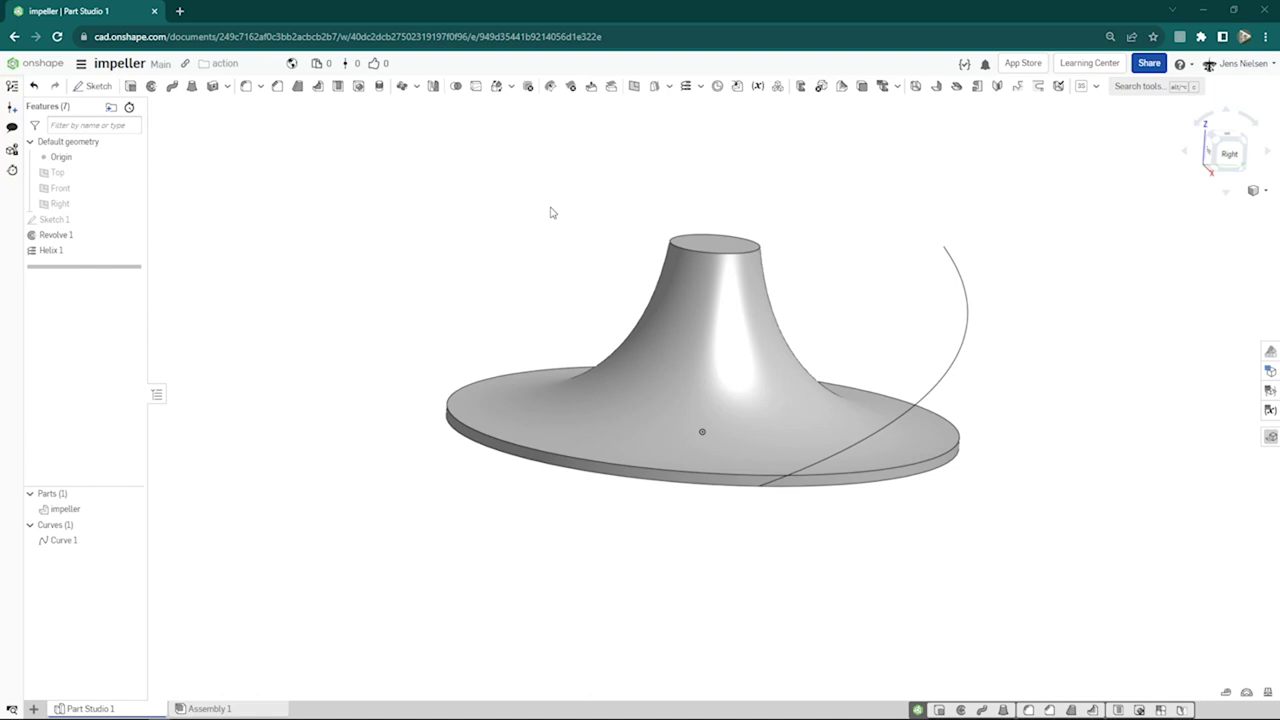
- Sketch a line on the Top plane from the origin to the helix's lower end point, and finish the sketch
{"action": "left_click", "coordinate": [76, 176]}
{"action": "key", "text": "s"}
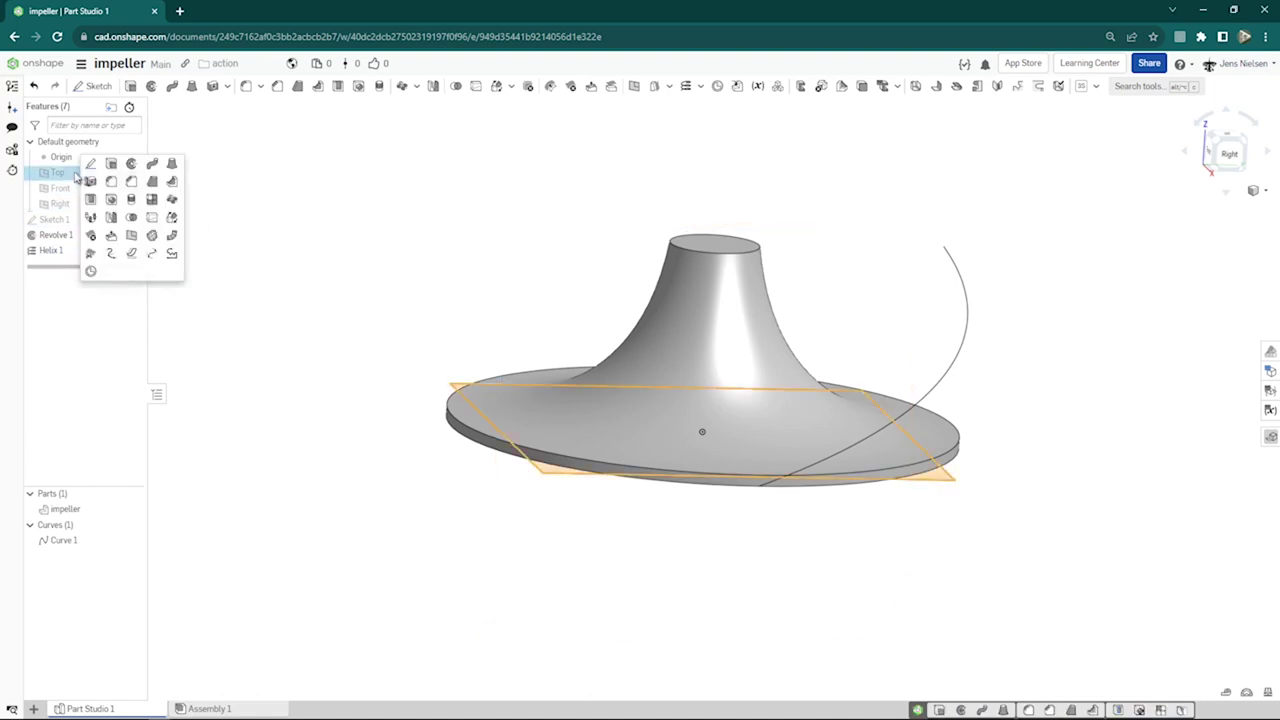
{"action": "left_click", "coordinate": [91, 165]}
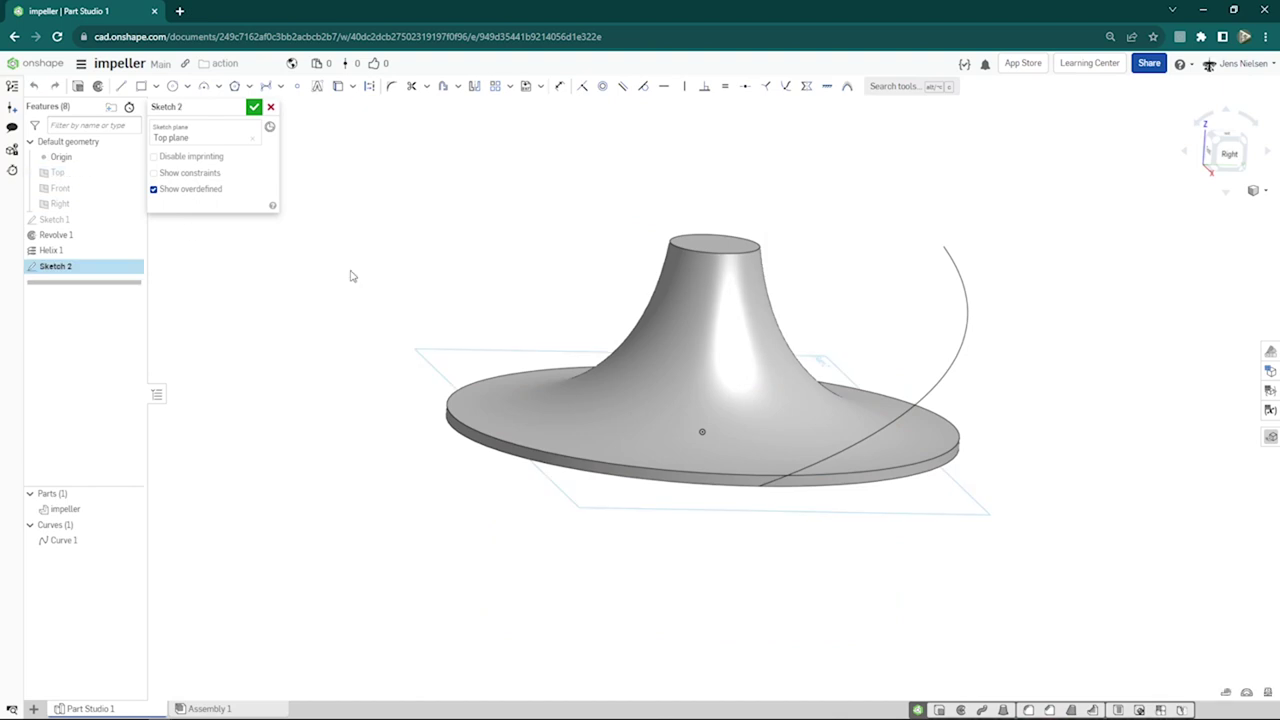
{"action": "left_click", "coordinate": [121, 86]}
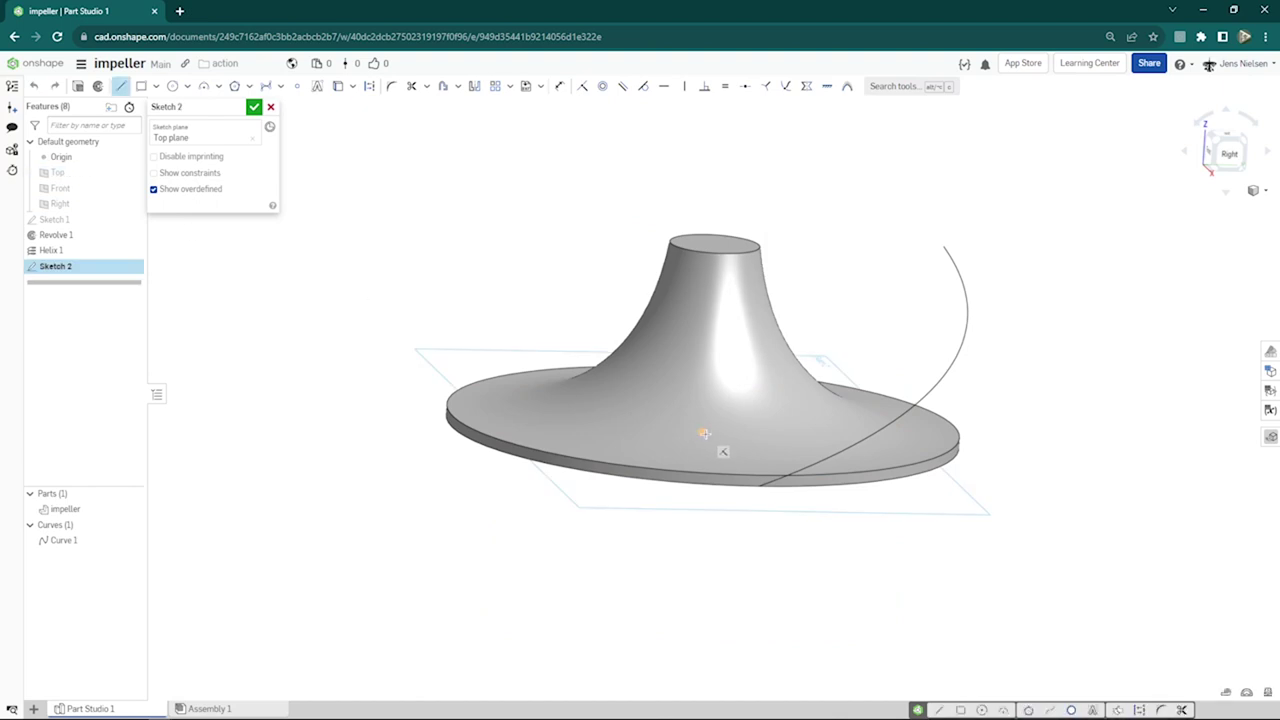
{"action": "left_click", "coordinate": [702, 432]}
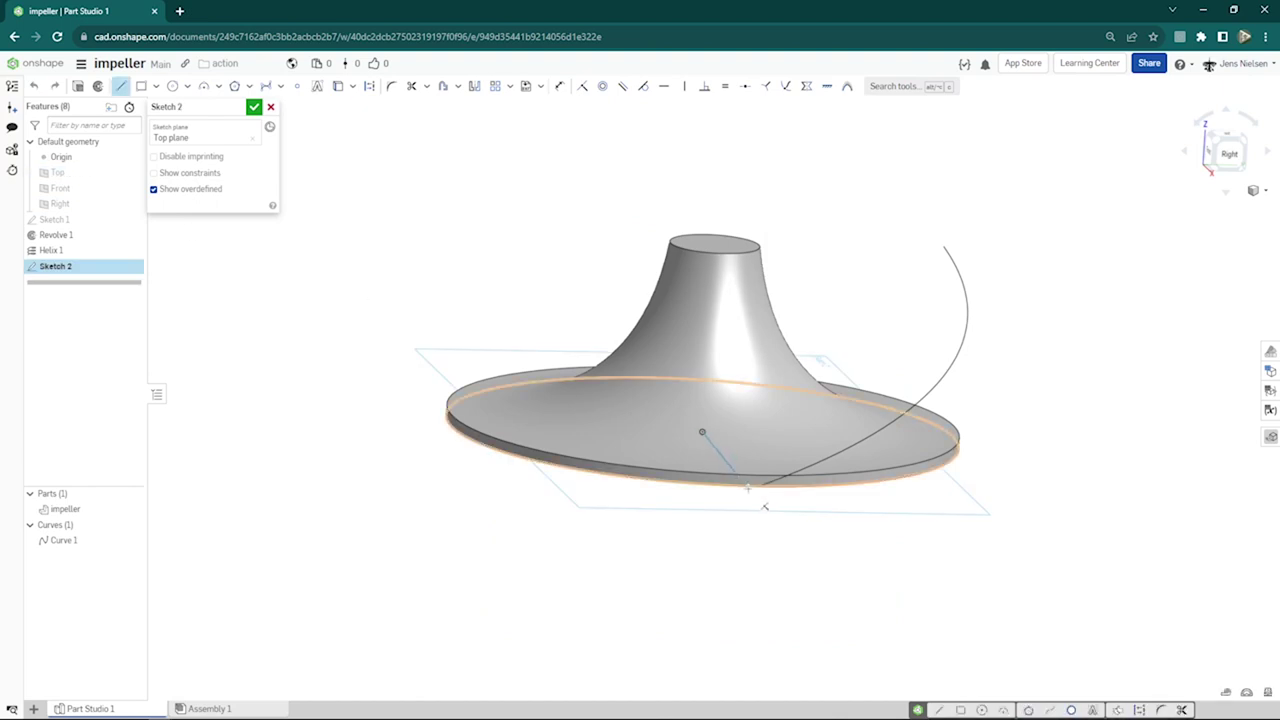
{"action": "left_click", "coordinate": [758, 487]}
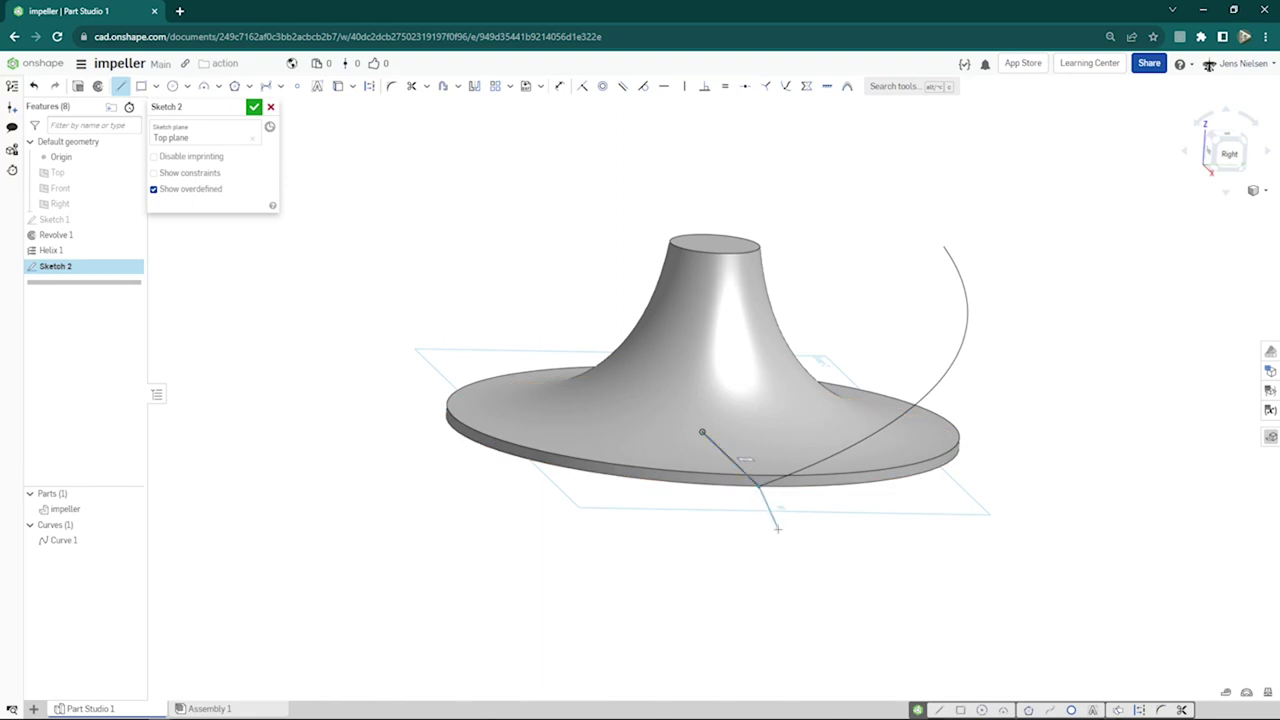
{"action": "key", "text": "Escape"}
{"action": "left_click", "coordinate": [255, 108]}
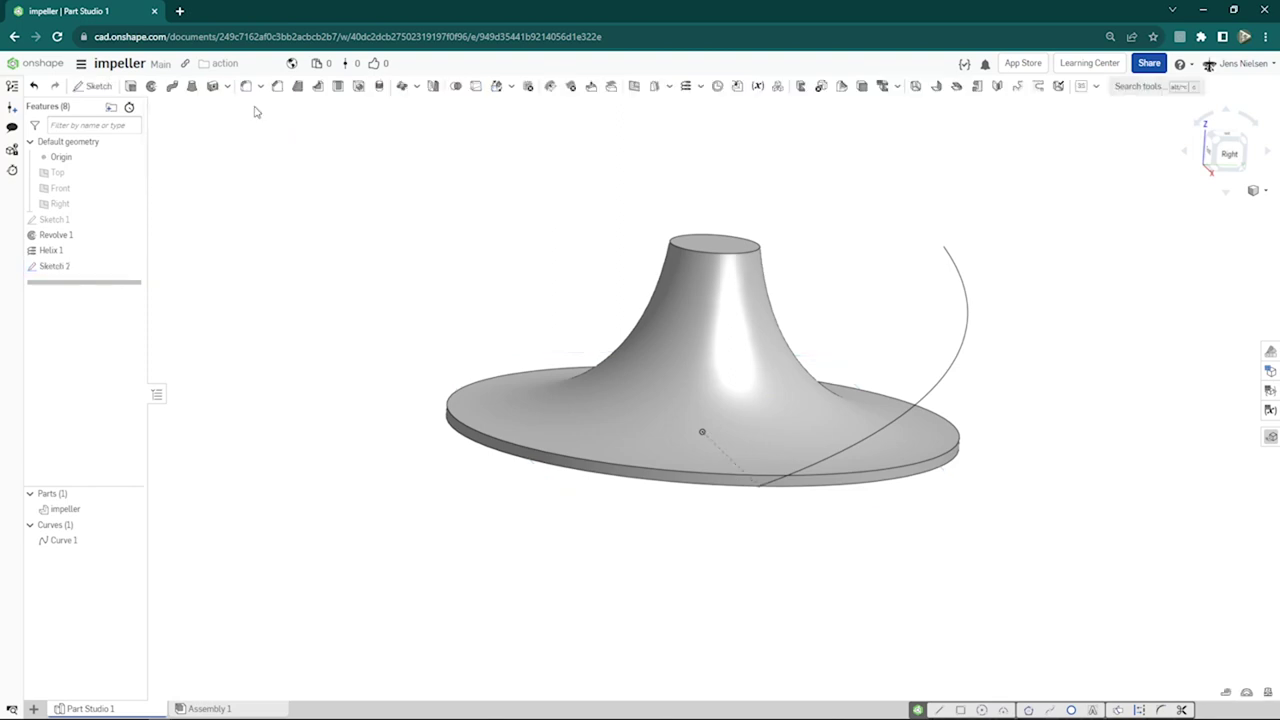
- Sweep the Sketch 2 line along the helix curve as a new surface and accept the feature
{"action": "left_click", "coordinate": [172, 86]}
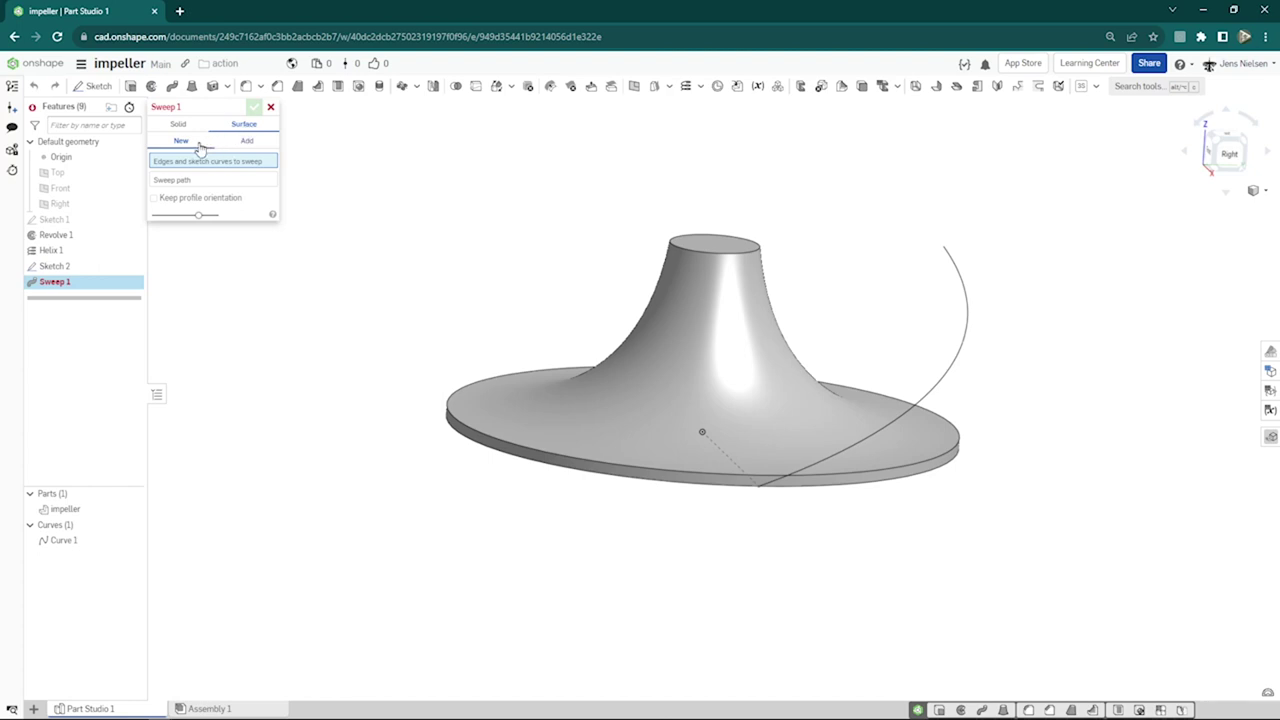
{"action": "left_click", "coordinate": [737, 468]}
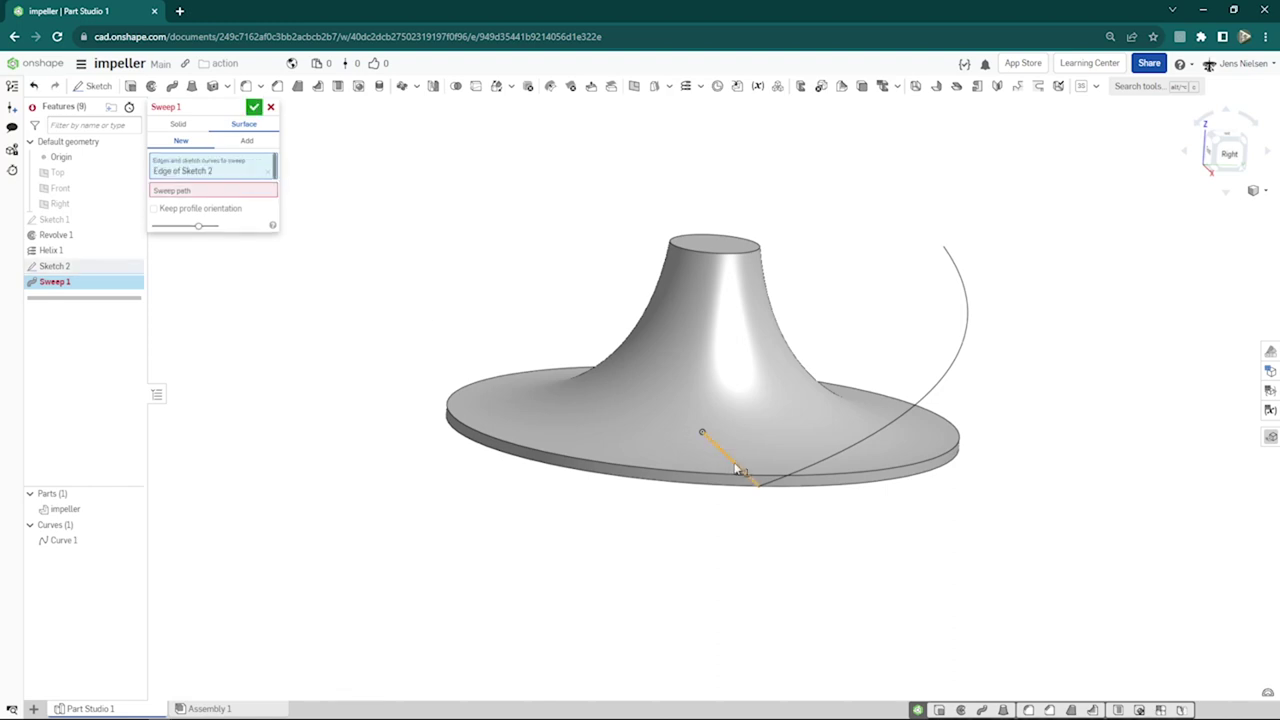
{"action": "left_click", "coordinate": [211, 192]}
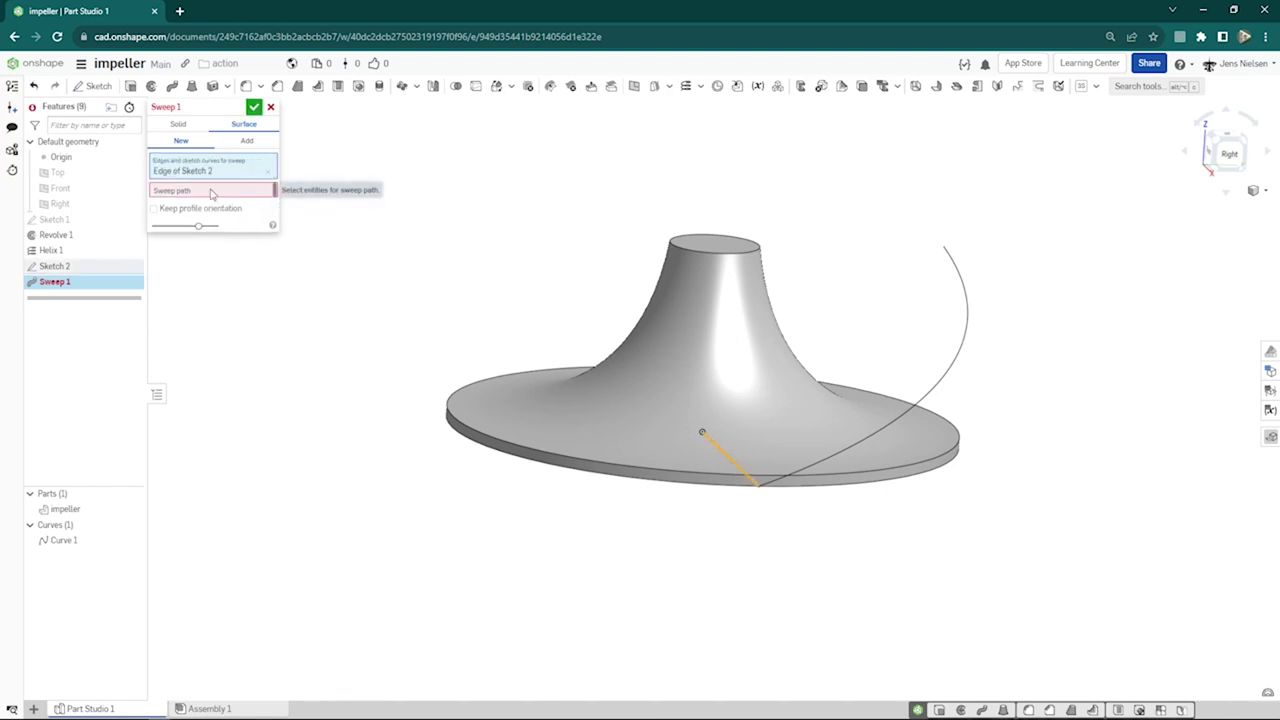
{"action": "left_click", "coordinate": [860, 439]}
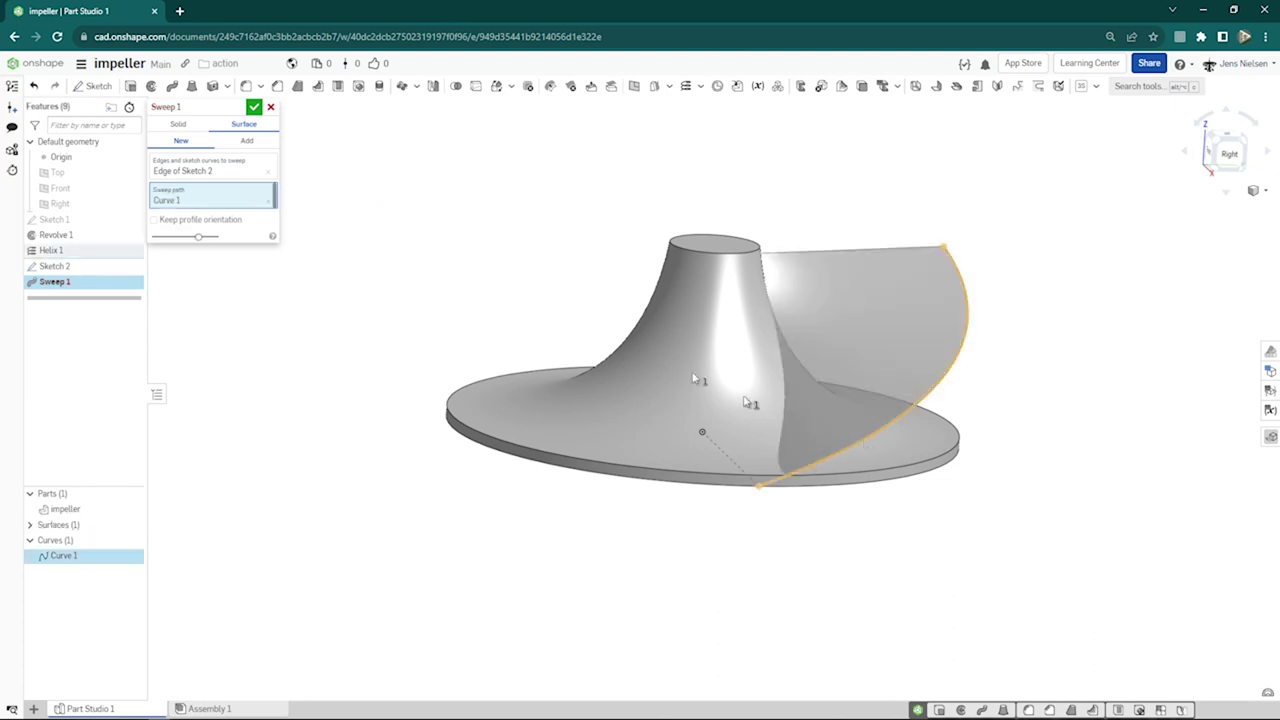
{"action": "left_click", "coordinate": [254, 108]}
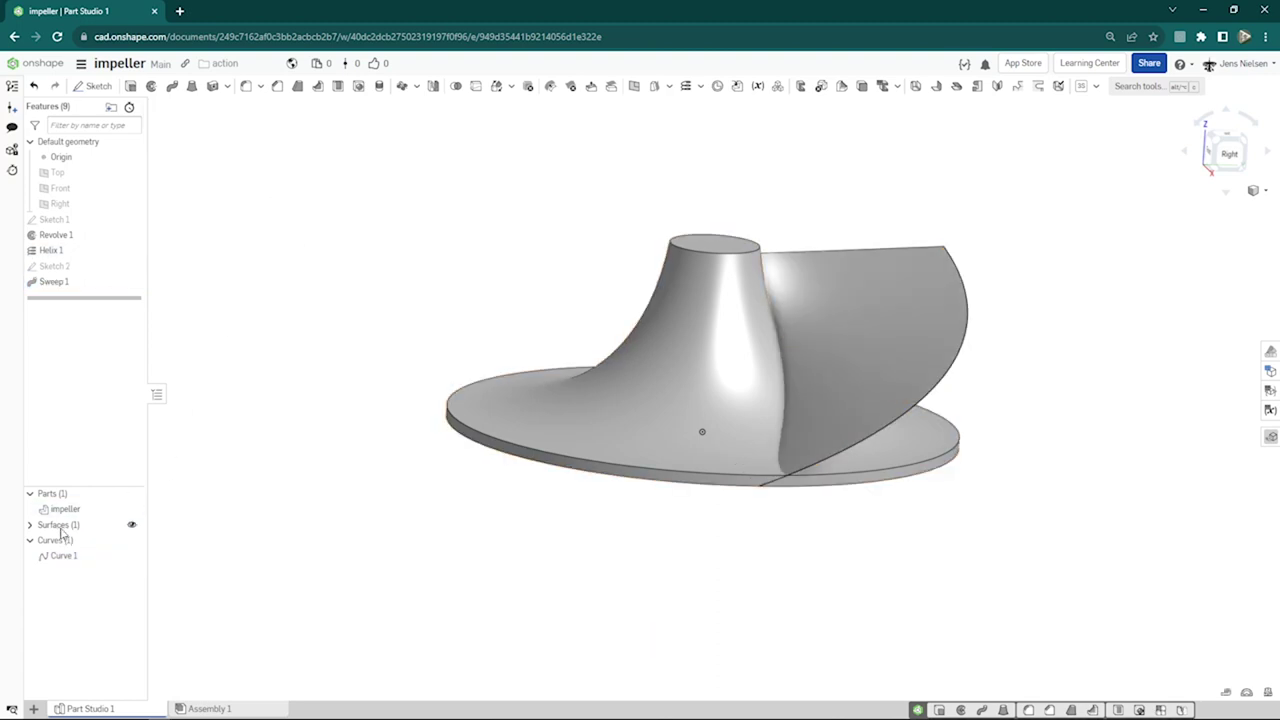
- Expand the surfaces list and change the swept surface's appearance to light blue, 8AAED6
{"action": "left_click", "coordinate": [29, 524]}
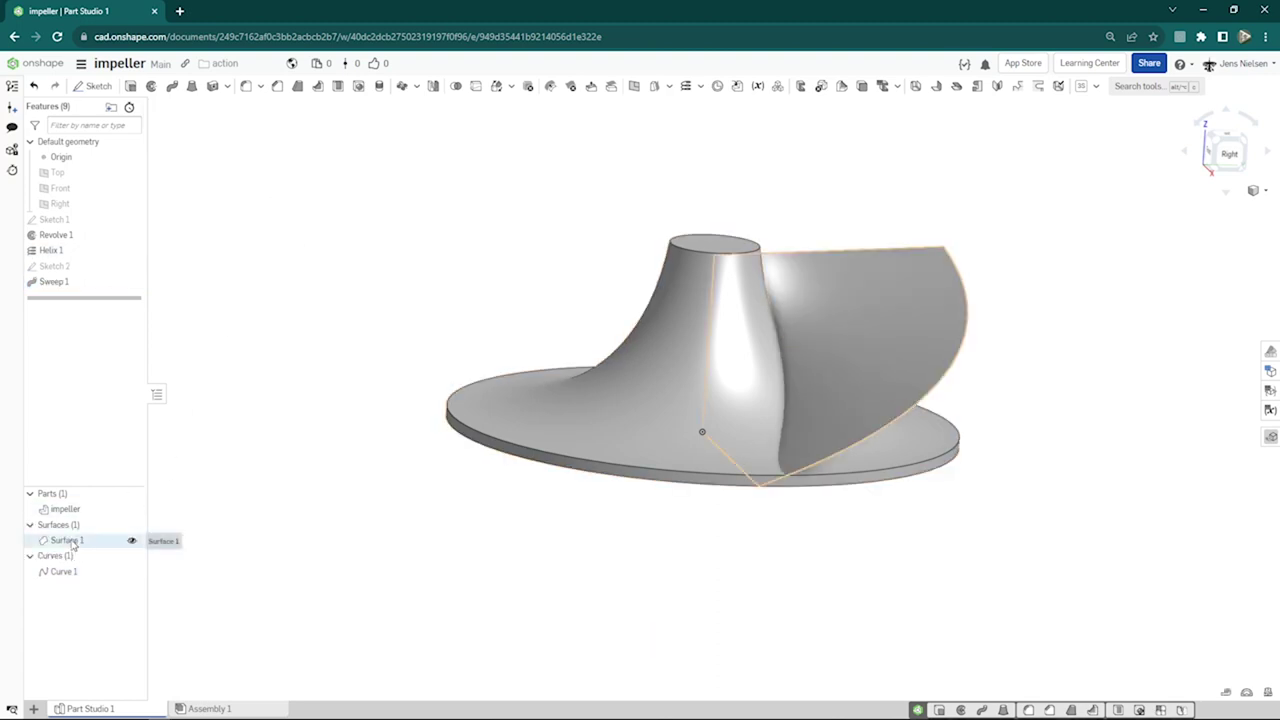
{"action": "right_click", "coordinate": [72, 542]}
{"action": "left_click", "coordinate": [160, 378]}
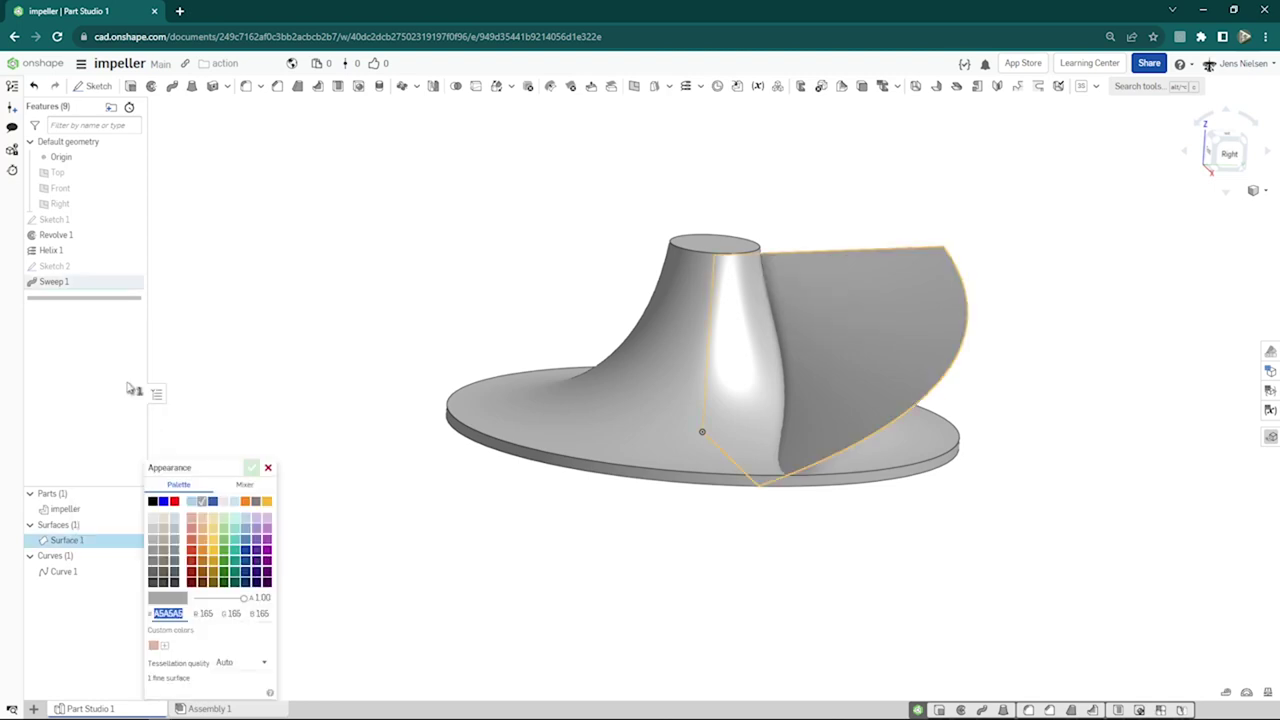
{"action": "left_click", "coordinate": [245, 527]}
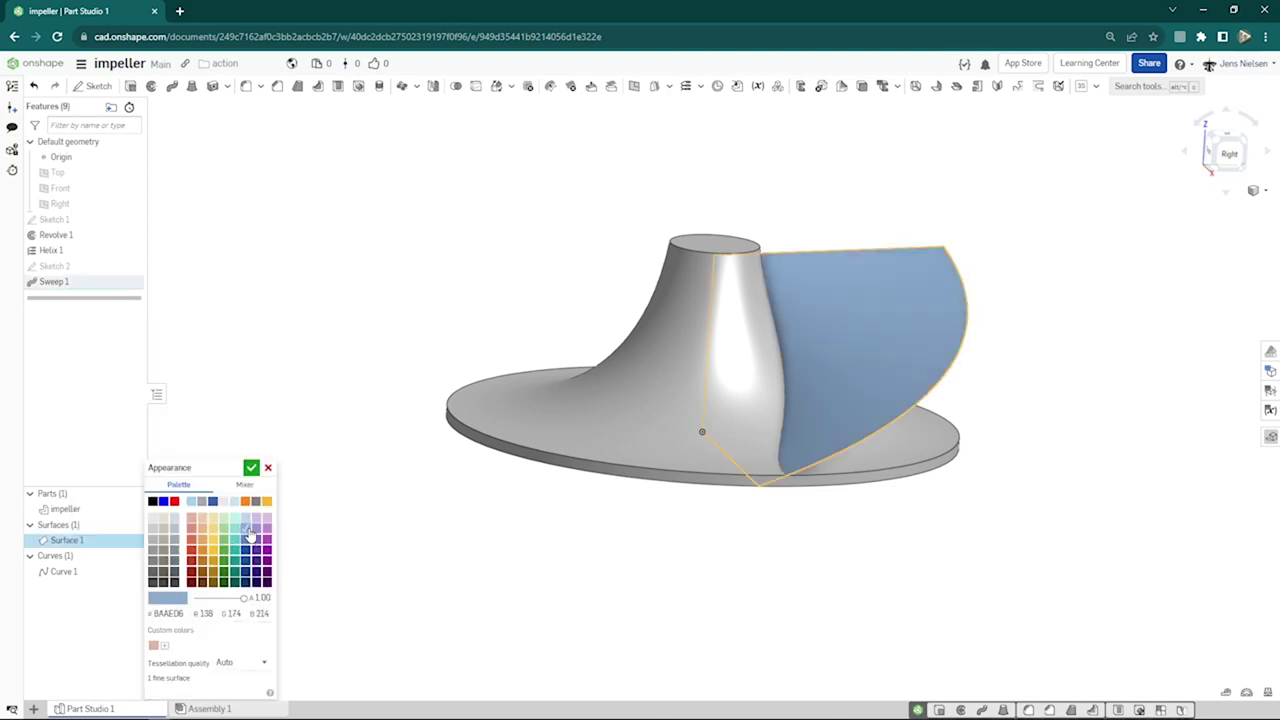
{"action": "left_click", "coordinate": [251, 467]}
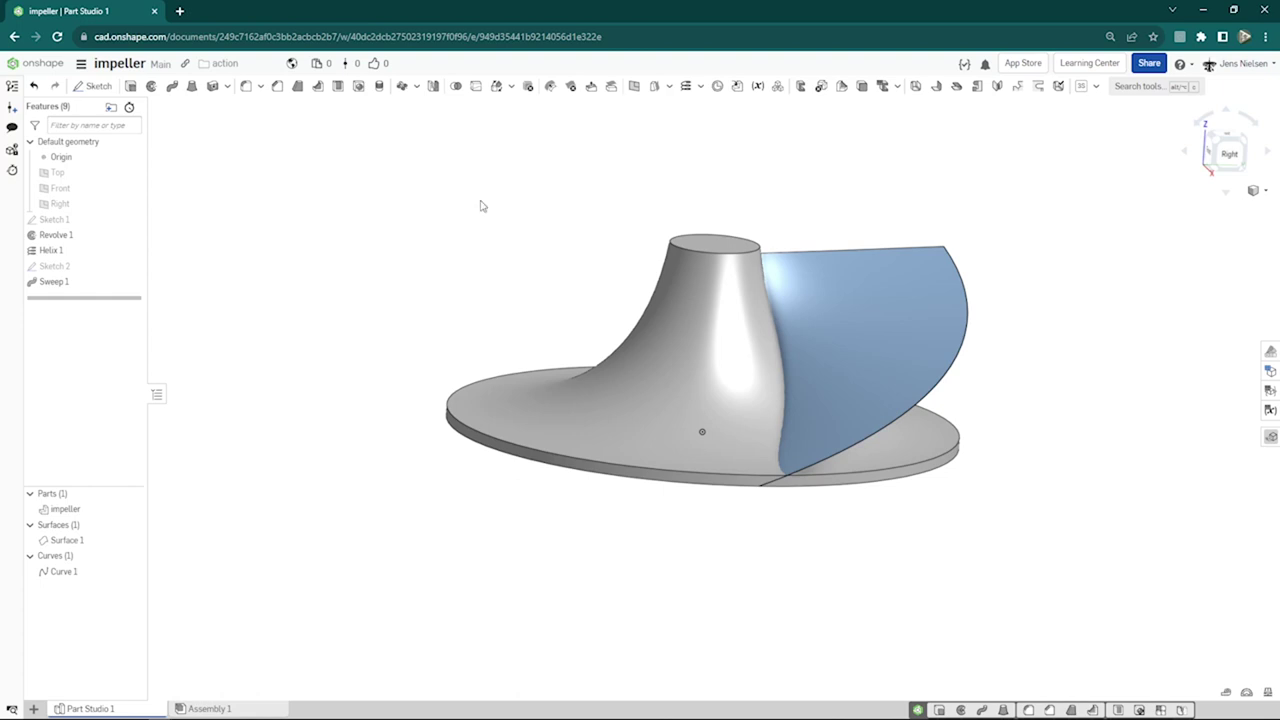
- Thicken the swept blade surface by 1.6 mm as a new part, flipped to the opposite direction, and accept it
{"action": "left_click", "coordinate": [212, 87]}
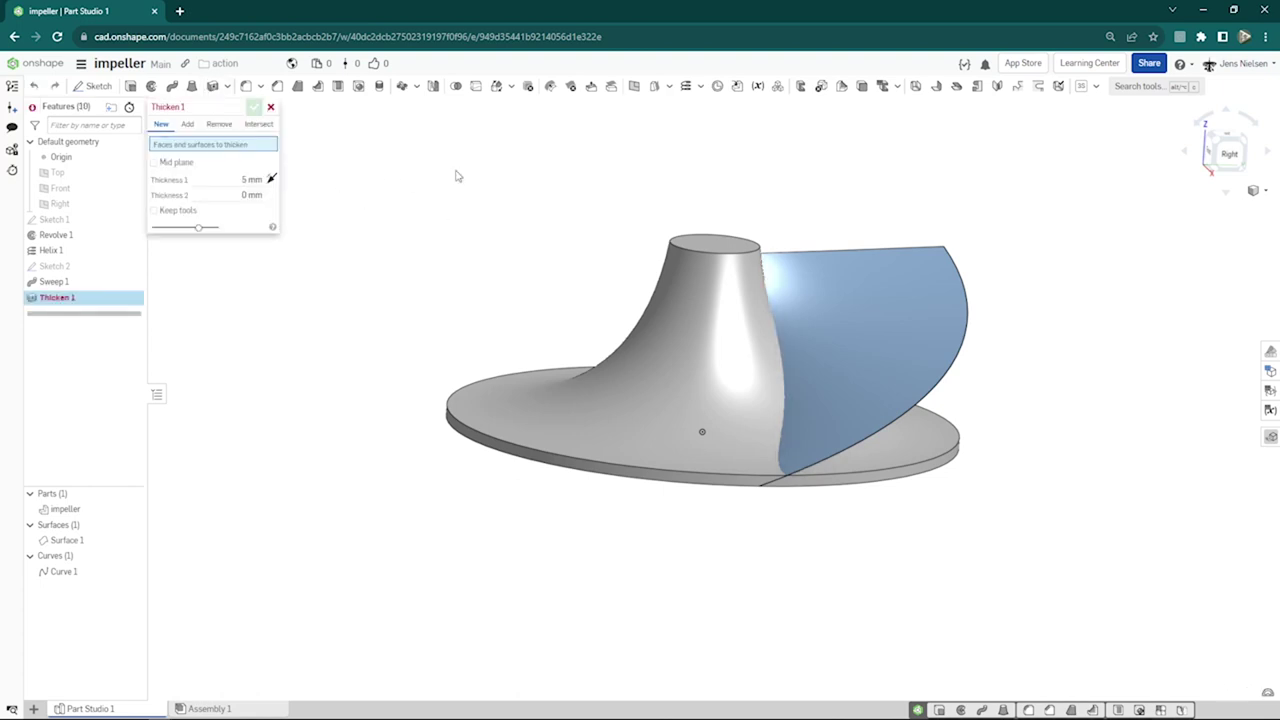
{"action": "left_click", "coordinate": [882, 300]}
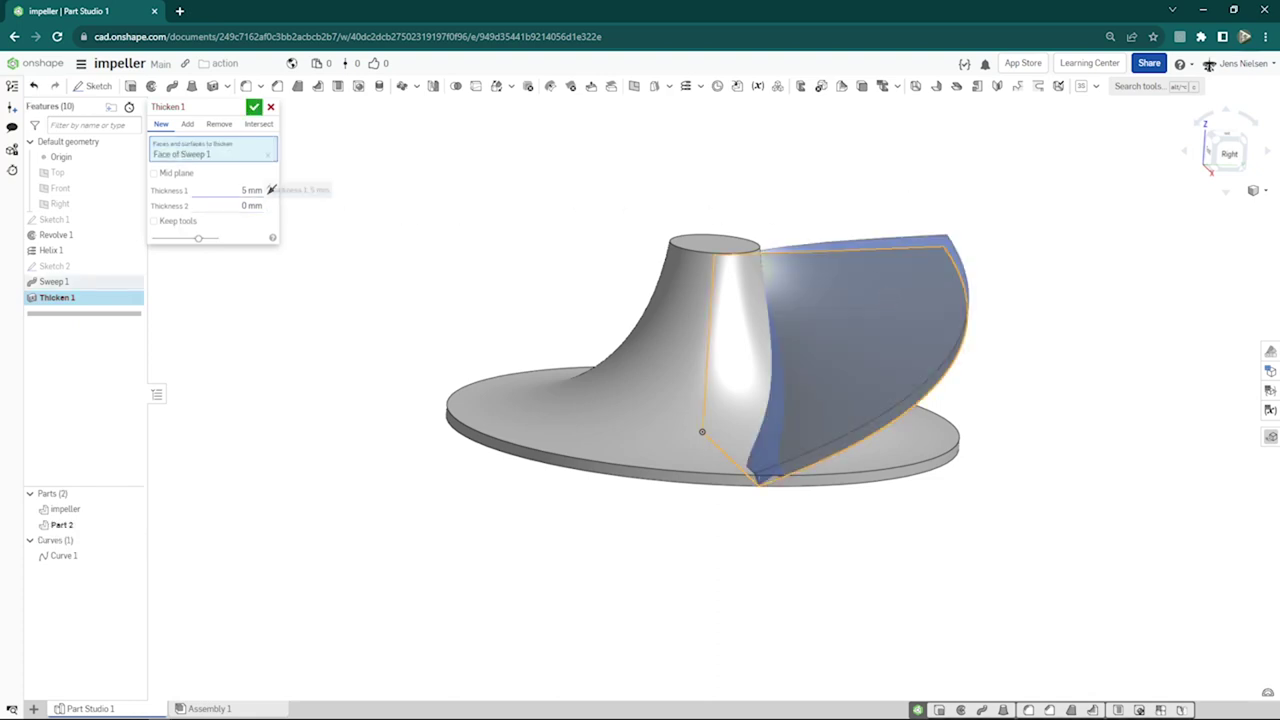
{"action": "left_click", "coordinate": [251, 190]}
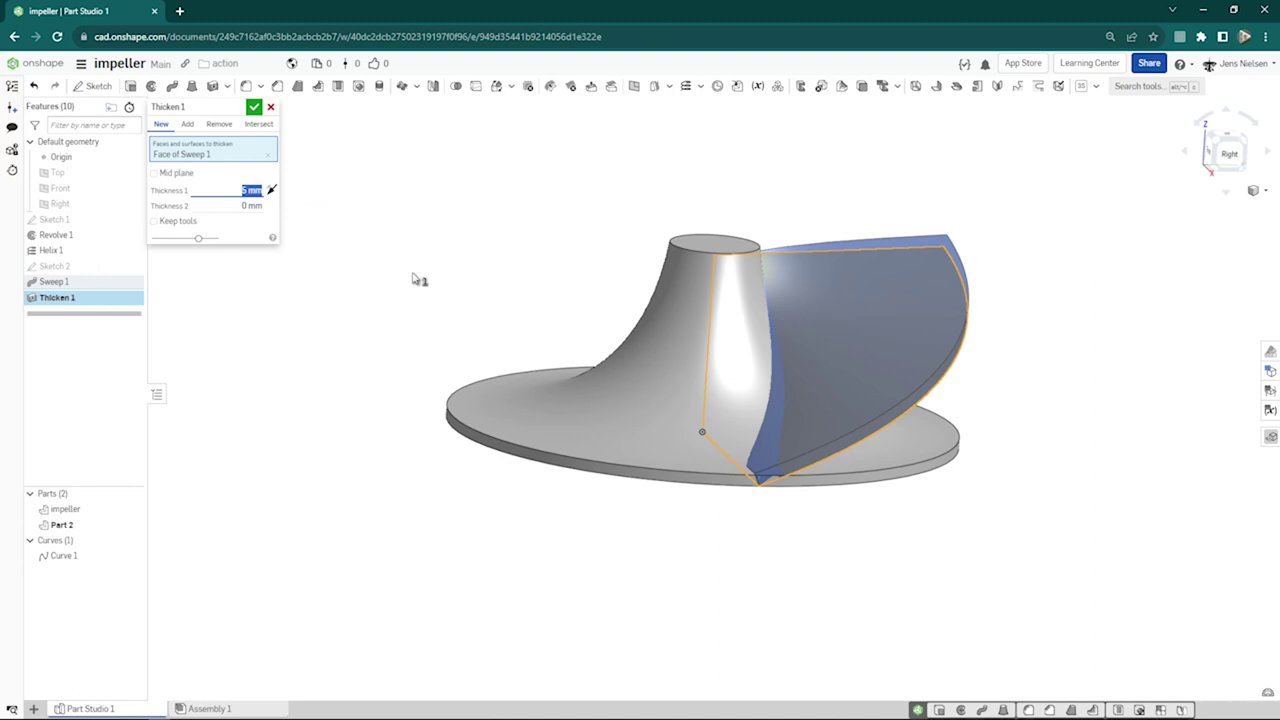
{"action": "type", "text": "1"}
{"action": "key", "text": "Right"}
{"action": "key", "text": "Right"}
{"action": "key", "text": "Right"}
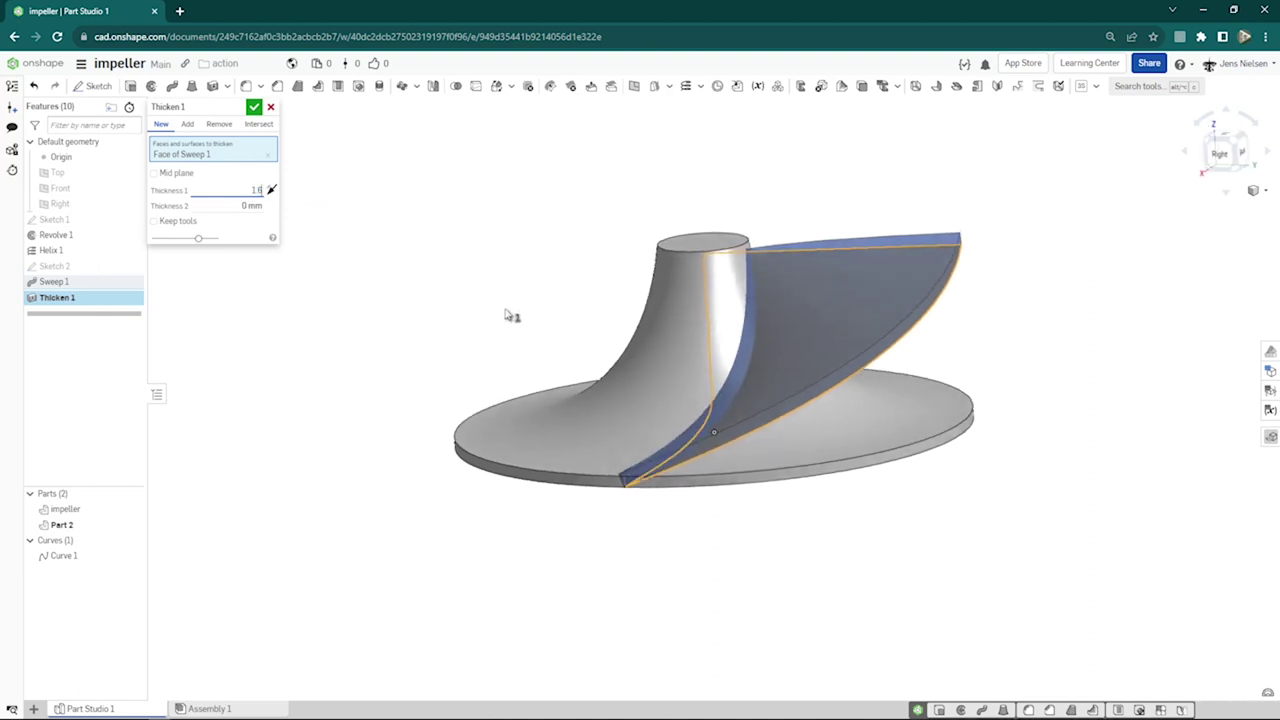
{"action": "key", "text": "Right"}
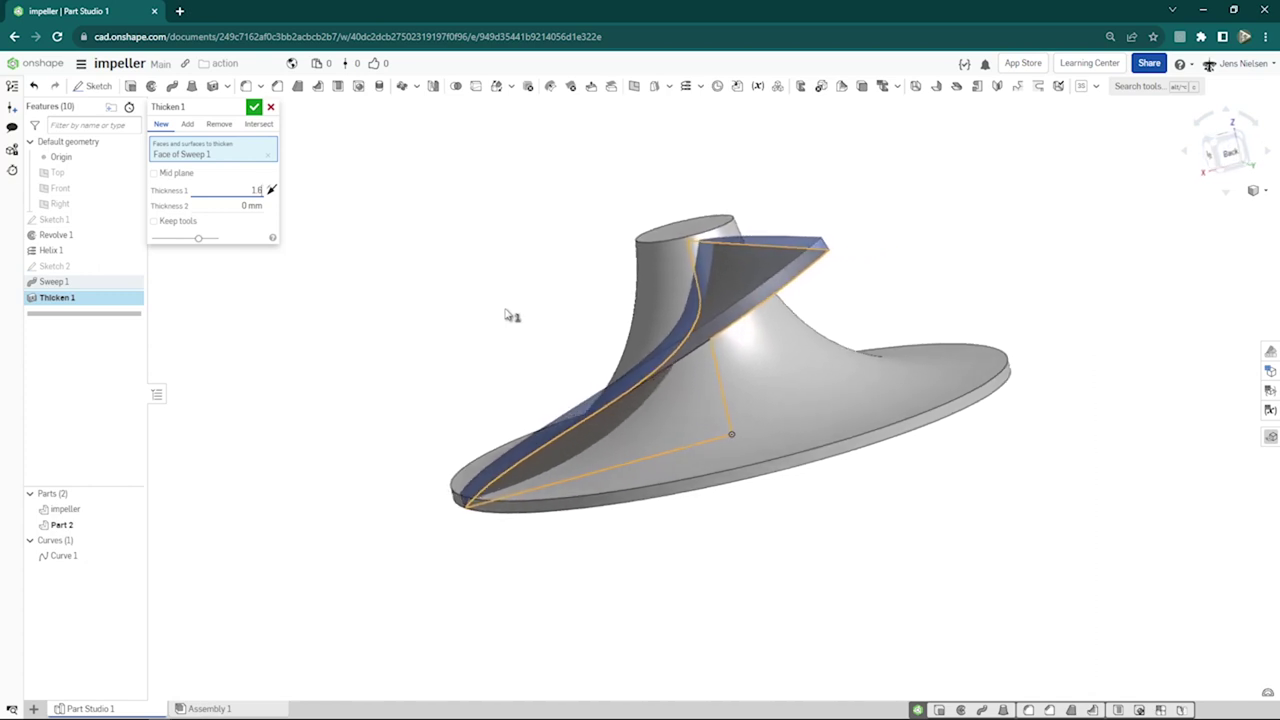
{"action": "key", "text": "Right"}
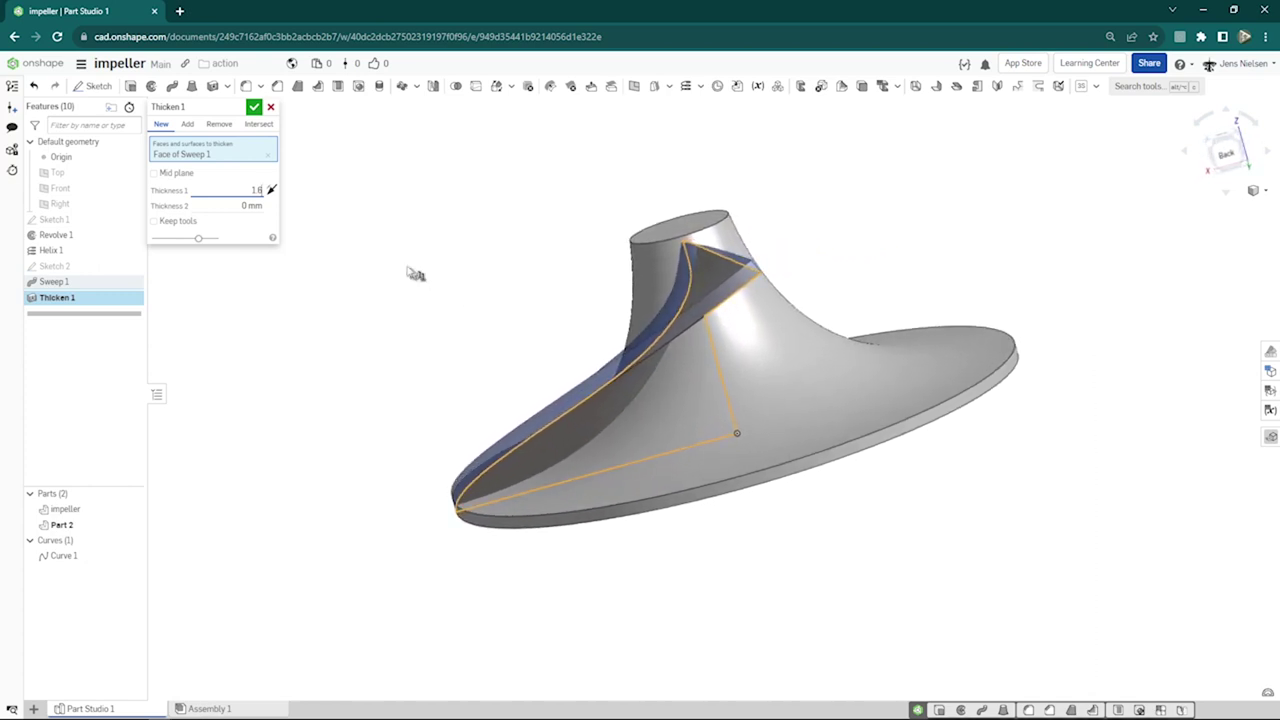
{"action": "left_click", "coordinate": [271, 190]}
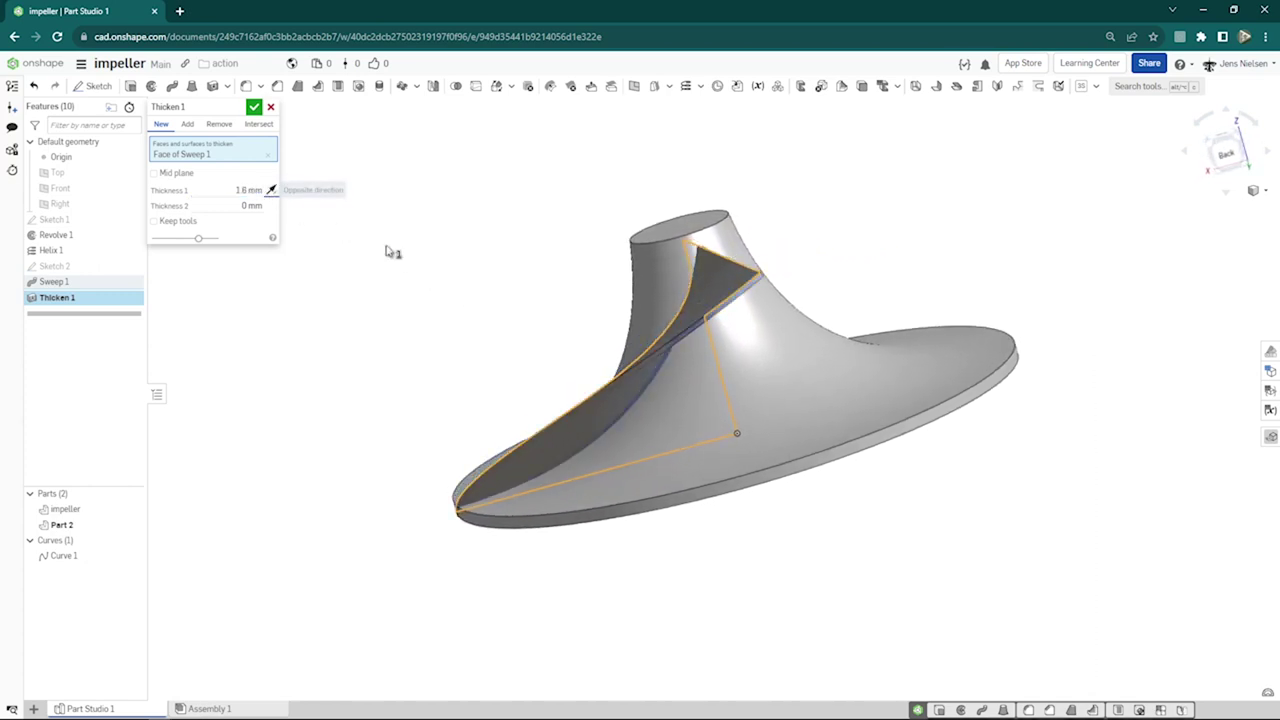
{"action": "left_click", "coordinate": [254, 107]}
- Hide and show the impeller part again, and rename the thickened part as blade
{"action": "key", "text": "Right"}
{"action": "key", "text": "Right"}
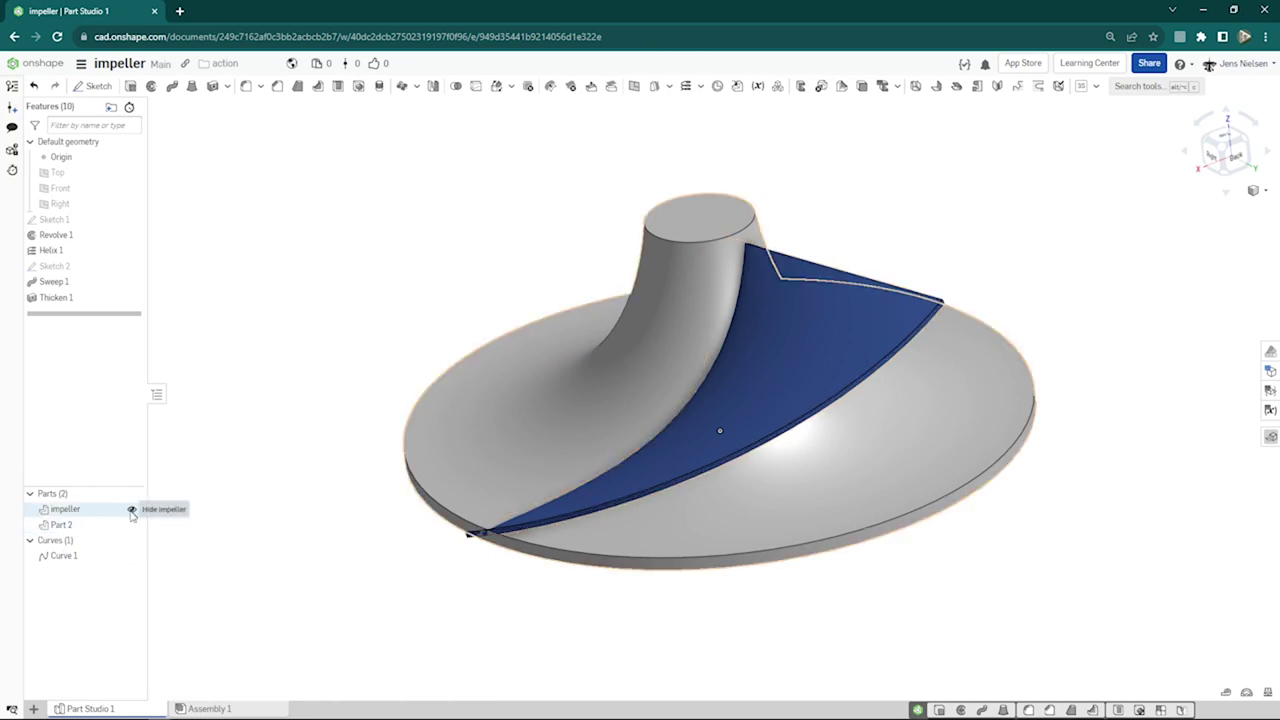
{"action": "left_click", "coordinate": [131, 510]}
{"action": "left_click", "coordinate": [131, 510]}
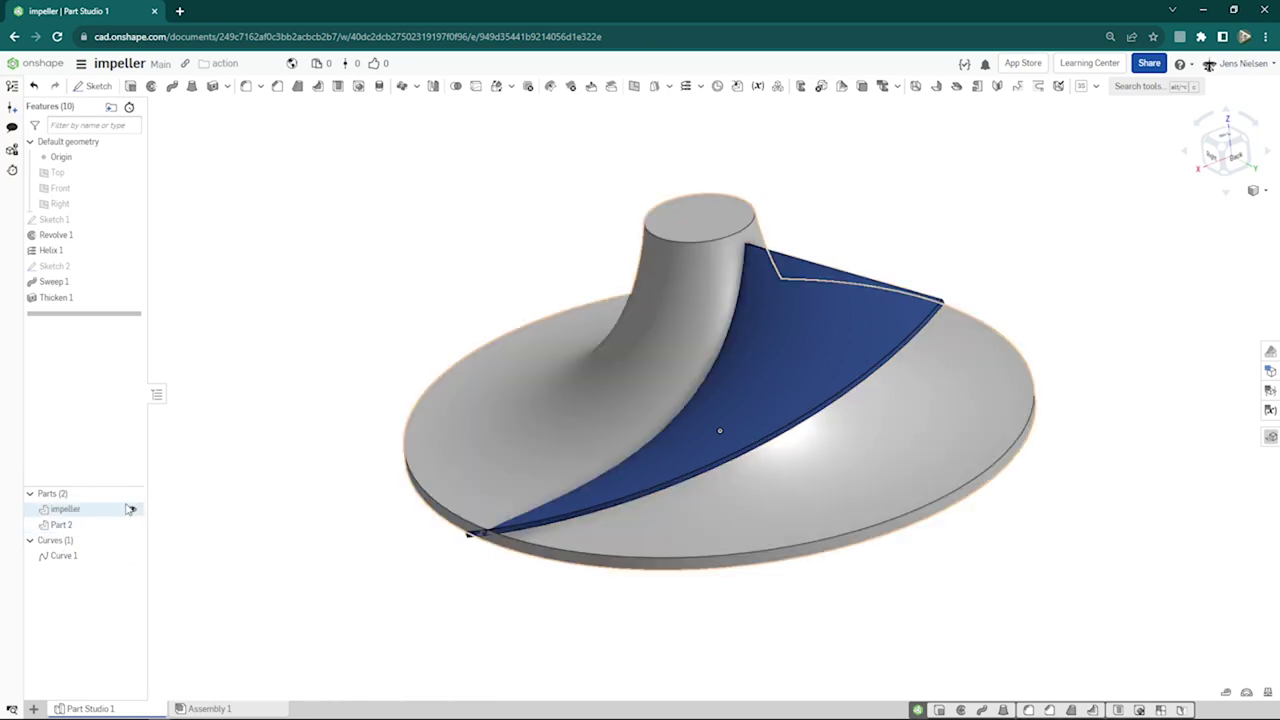
{"action": "right_click", "coordinate": [86, 527]}
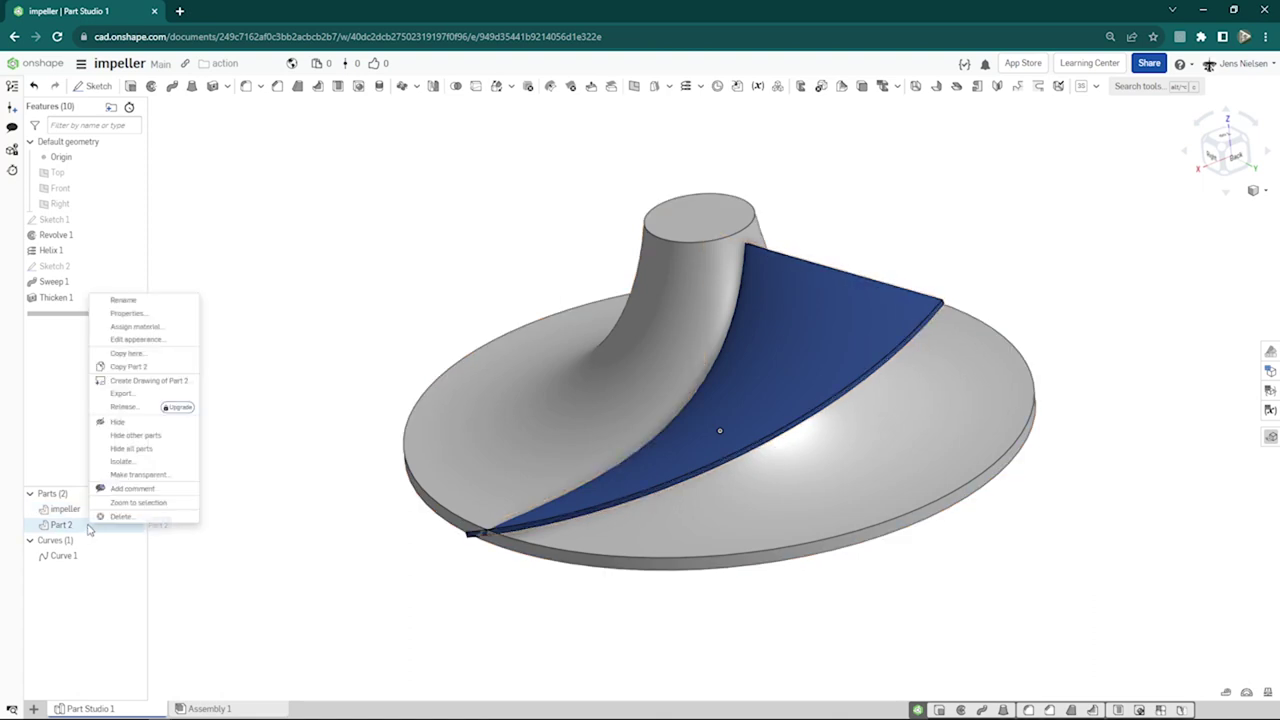
{"action": "left_click", "coordinate": [143, 303]}
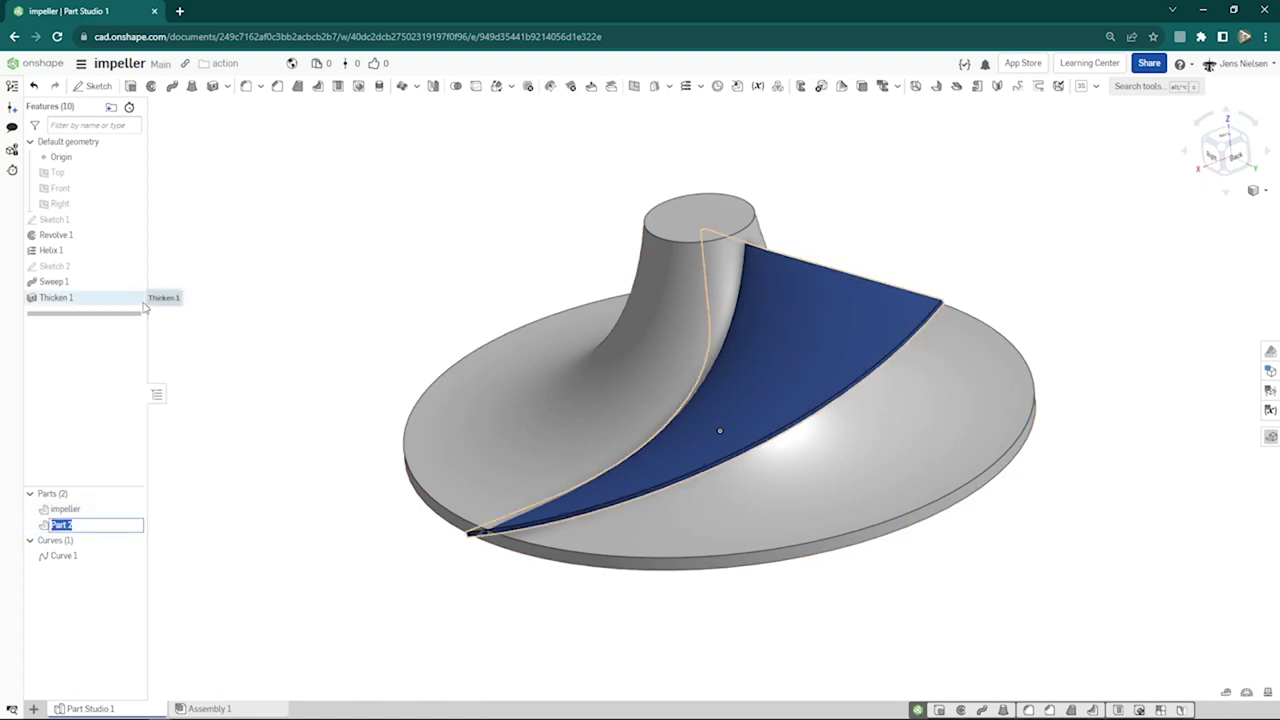
{"action": "type", "text": "blade"}
{"action": "key", "text": "Return"}
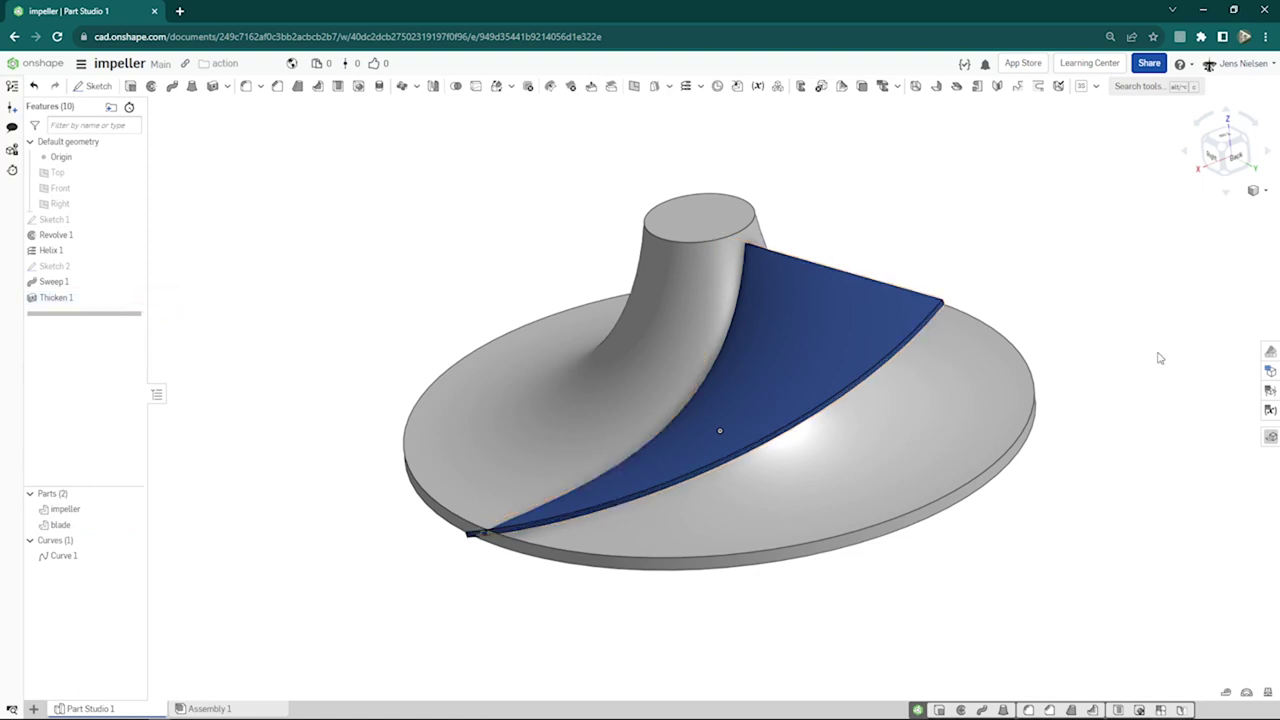
- Examine the blade from the front and right, hide the impeller part, and show Sketch 1
{"action": "key", "text": "shift+1"}
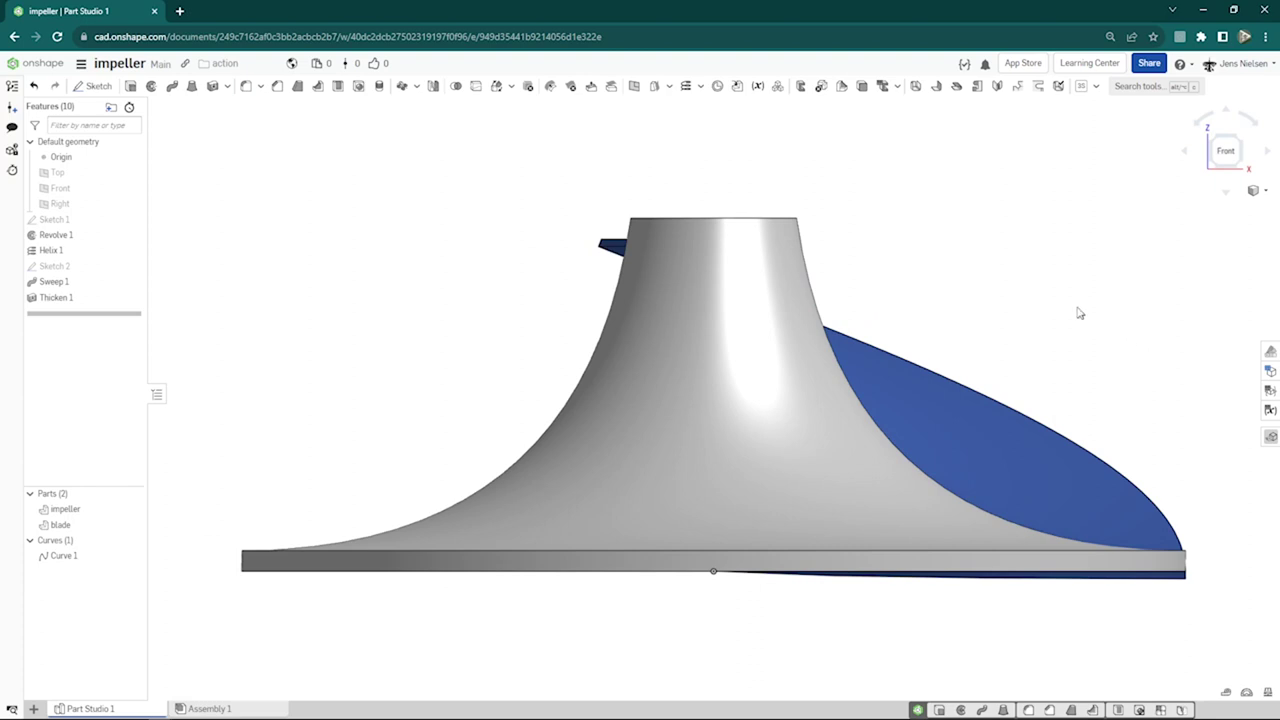
{"action": "key", "text": "shift+4"}
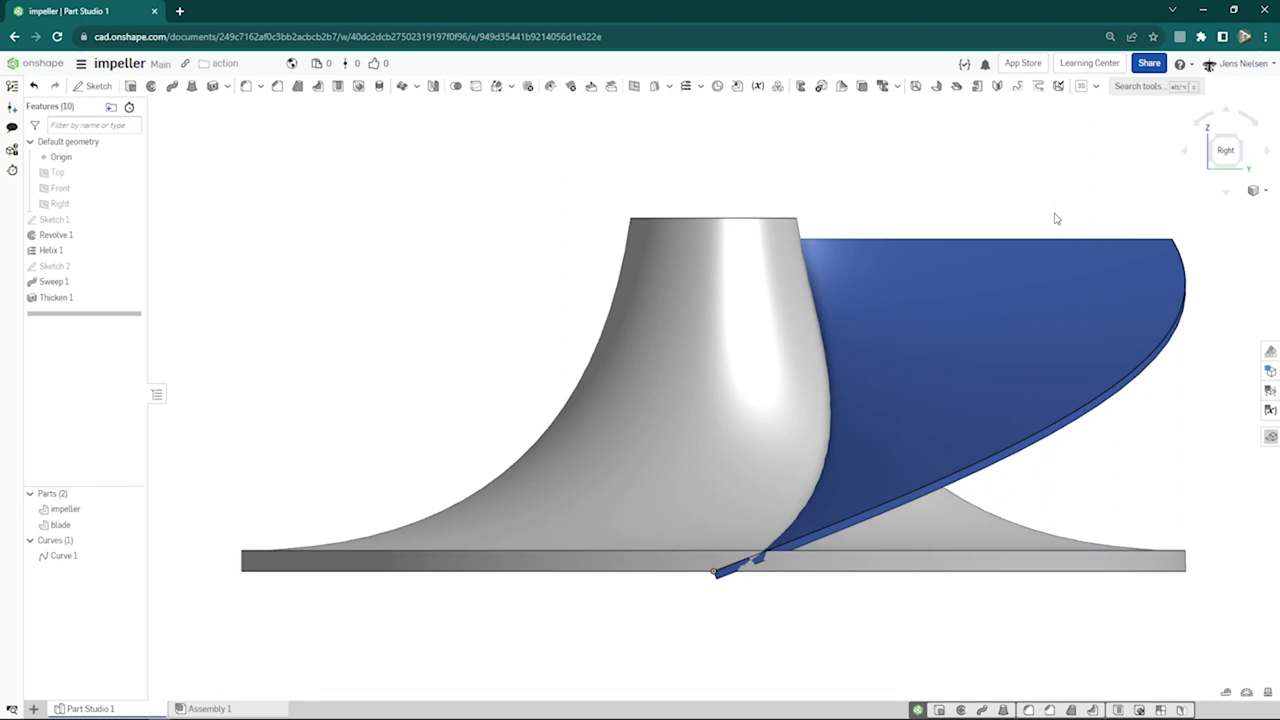
{"action": "key", "text": "Up"}
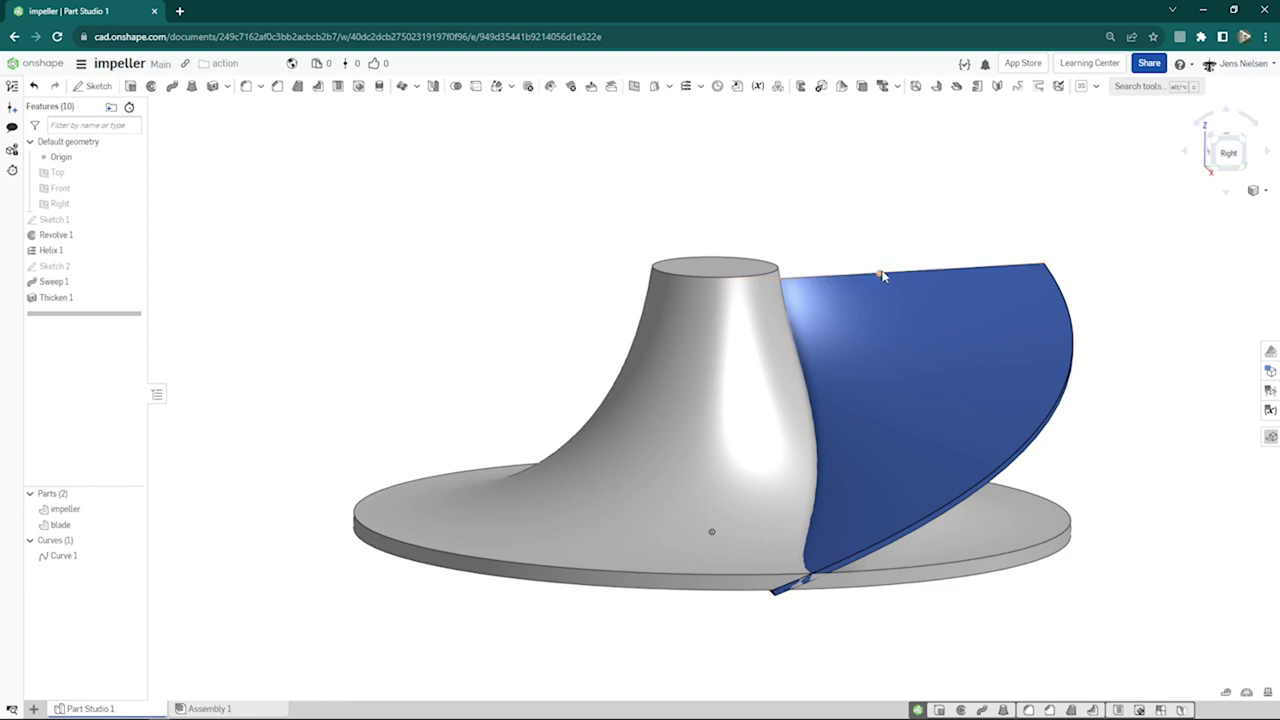
{"action": "key", "text": "Up"}
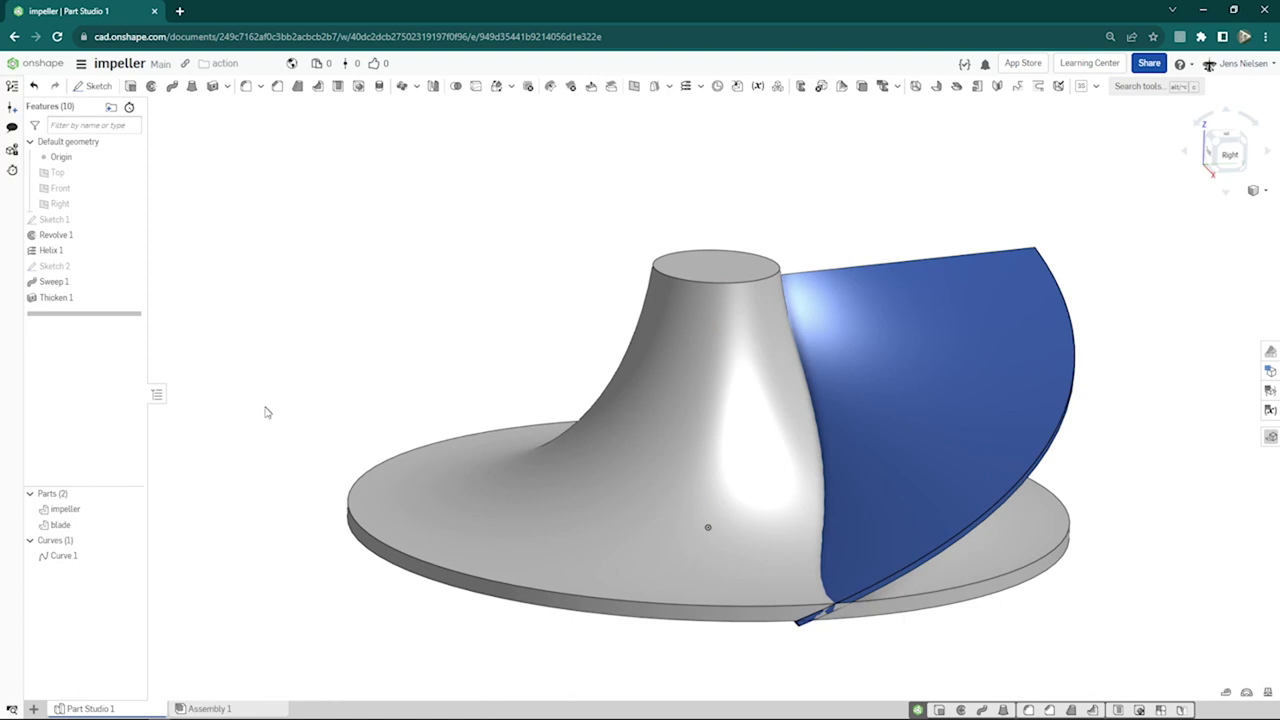
{"action": "left_click", "coordinate": [133, 509]}
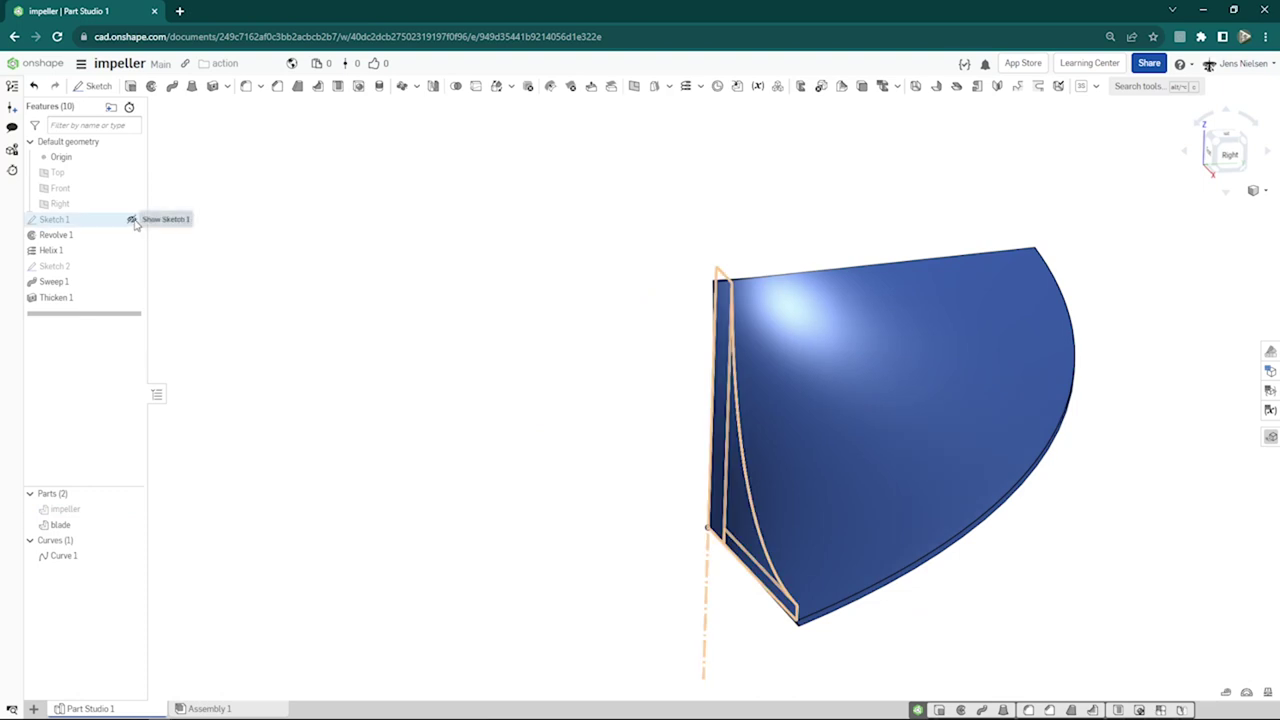
{"action": "key", "text": "shift+1"}
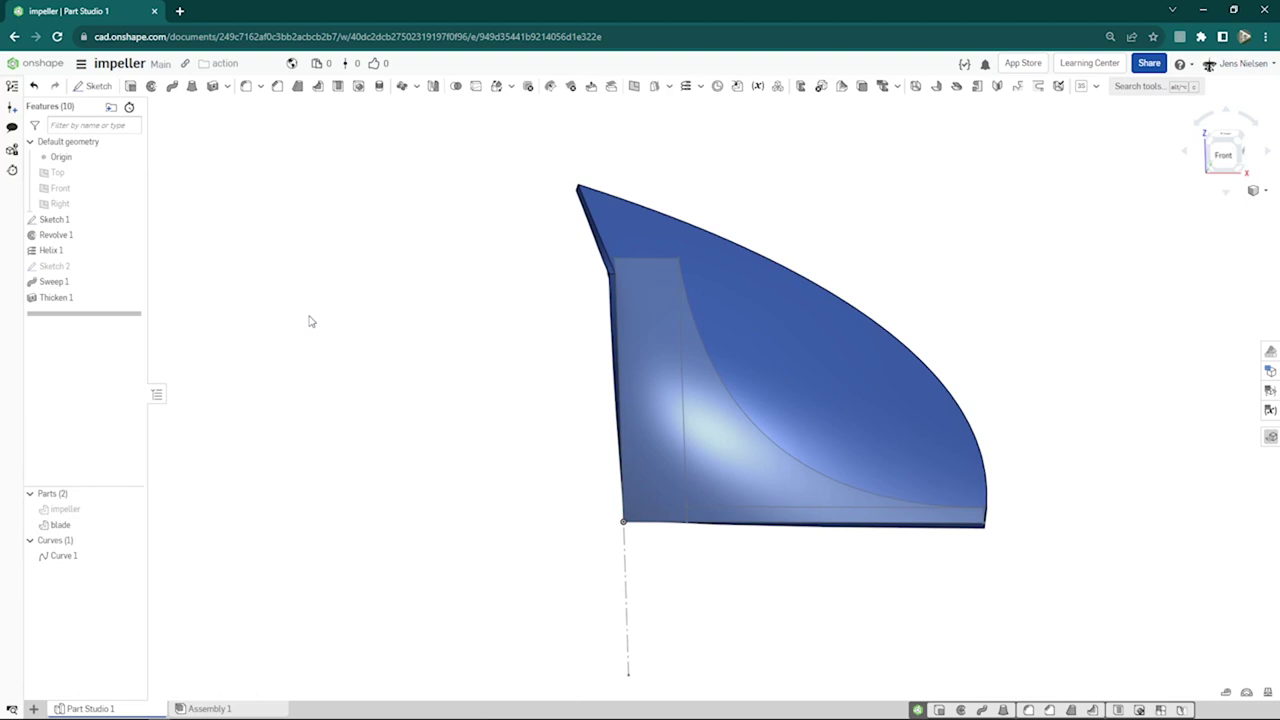
- Start a new sketch on the Front plane
{"action": "key", "text": "s"}
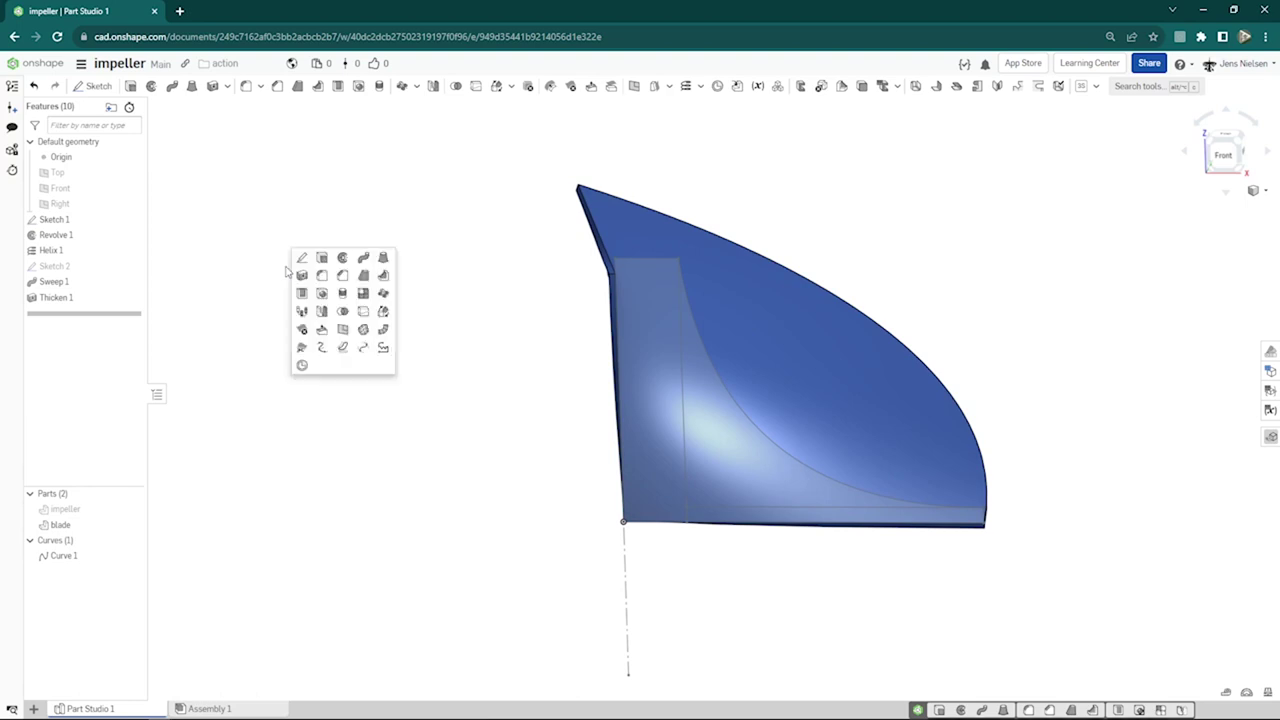
{"action": "left_click", "coordinate": [297, 260]}
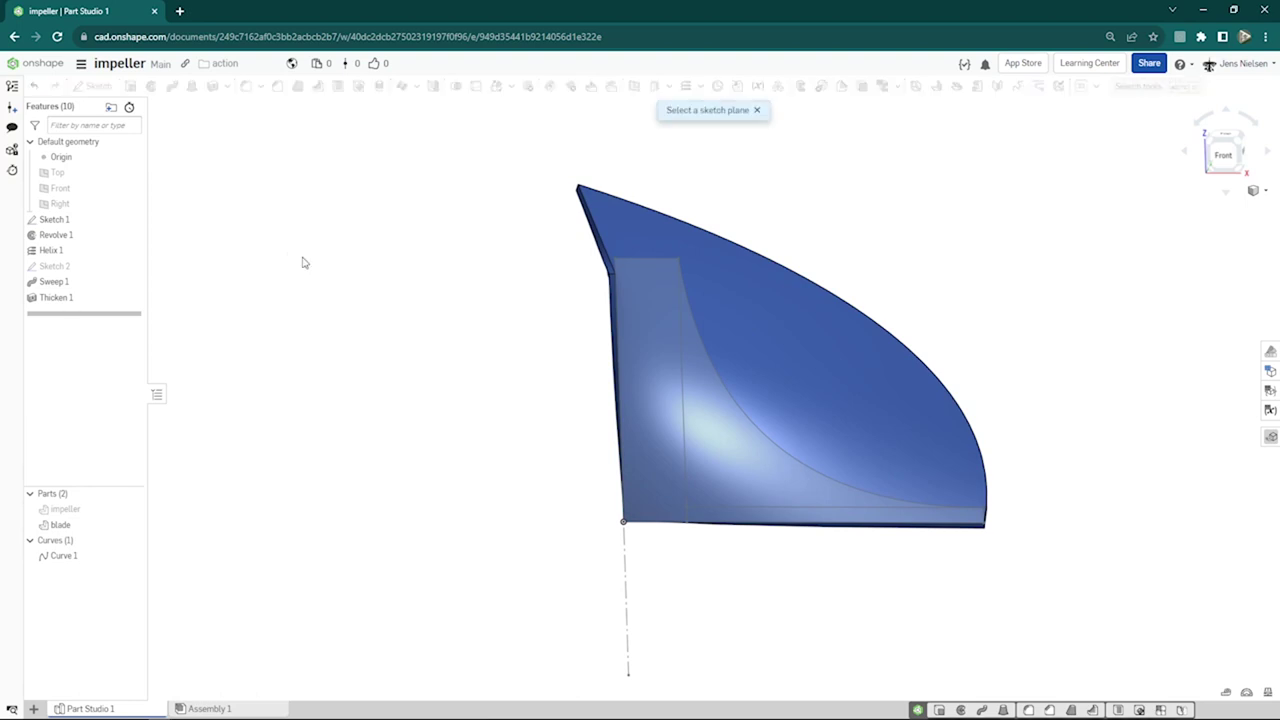
{"action": "left_click", "coordinate": [89, 191]}
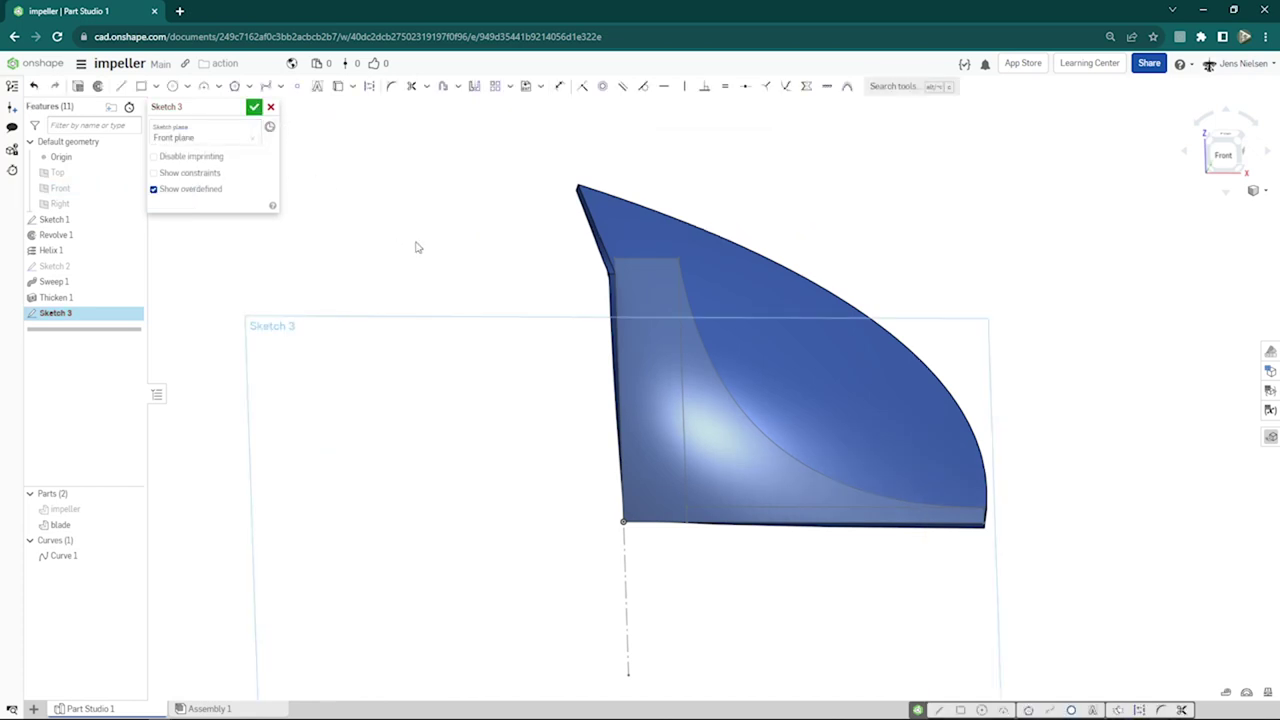
{"action": "key", "text": "n"}
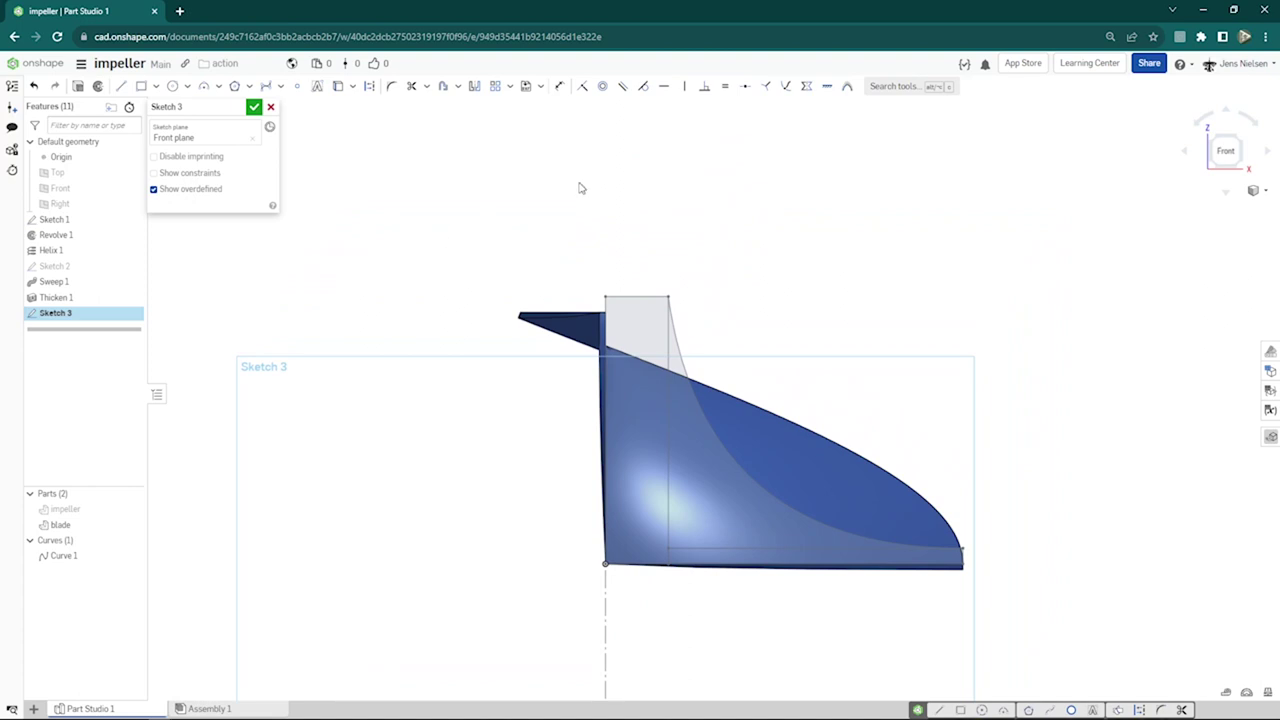
- Sketch a horizontal line about 20.4 mm long outward from the hub profile's top outer corner and a short vertical line up from the disc's outer corner
{"action": "key", "text": "s"}
{"action": "left_click", "coordinate": [632, 174]}
{"action": "left_click", "coordinate": [669, 296]}
{"action": "left_click", "coordinate": [748, 296]}
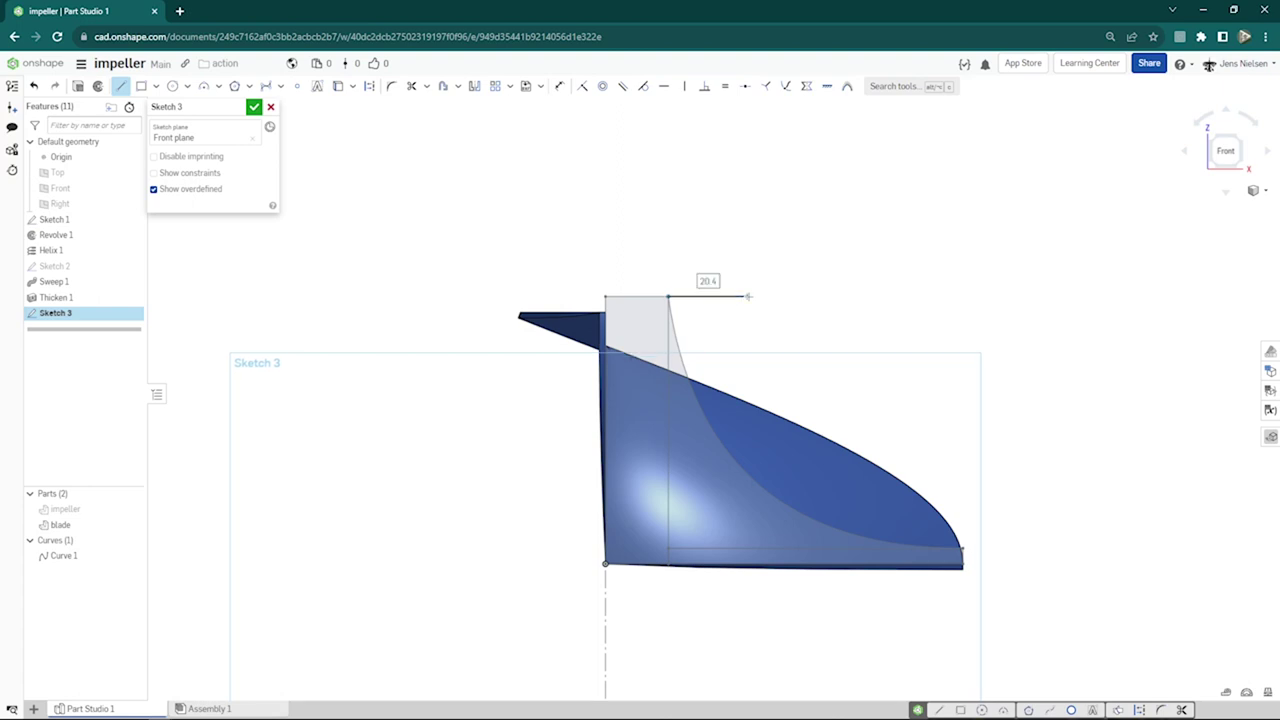
{"action": "key", "text": "Escape"}
{"action": "key", "text": "l"}
{"action": "left_click", "coordinate": [962, 549]}
{"action": "left_click", "coordinate": [964, 504]}
{"action": "key", "text": "Escape"}
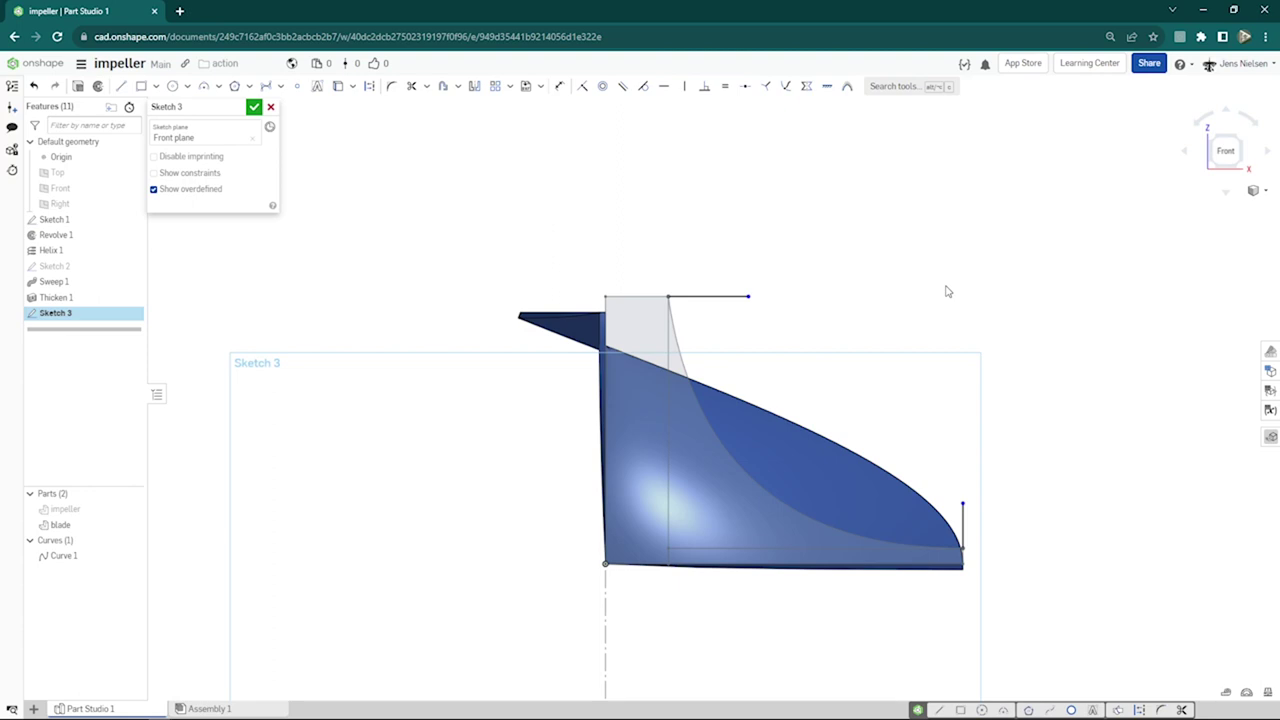
- Dimension the horizontal line extending outward from the hub profile's top corner to 42 mm
{"action": "key", "text": "d"}
{"action": "left_click", "coordinate": [730, 296]}
{"action": "left_click", "coordinate": [720, 270]}
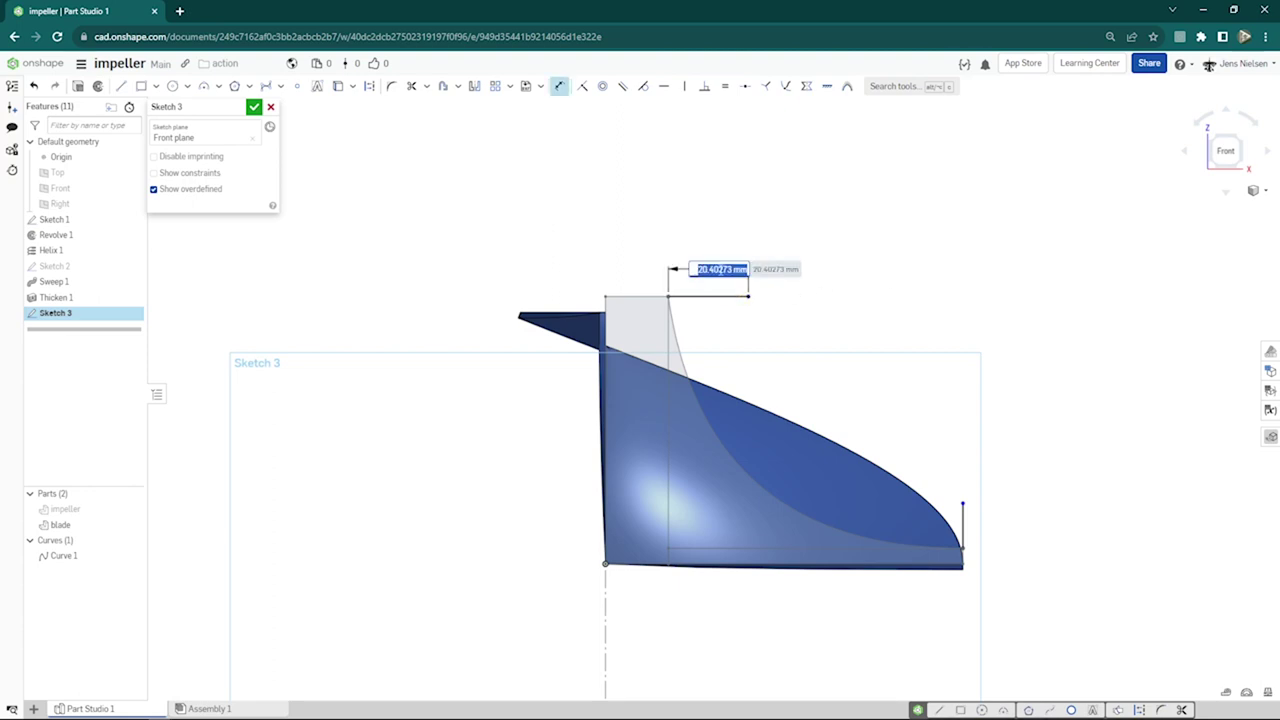
{"action": "type", "text": "4"}
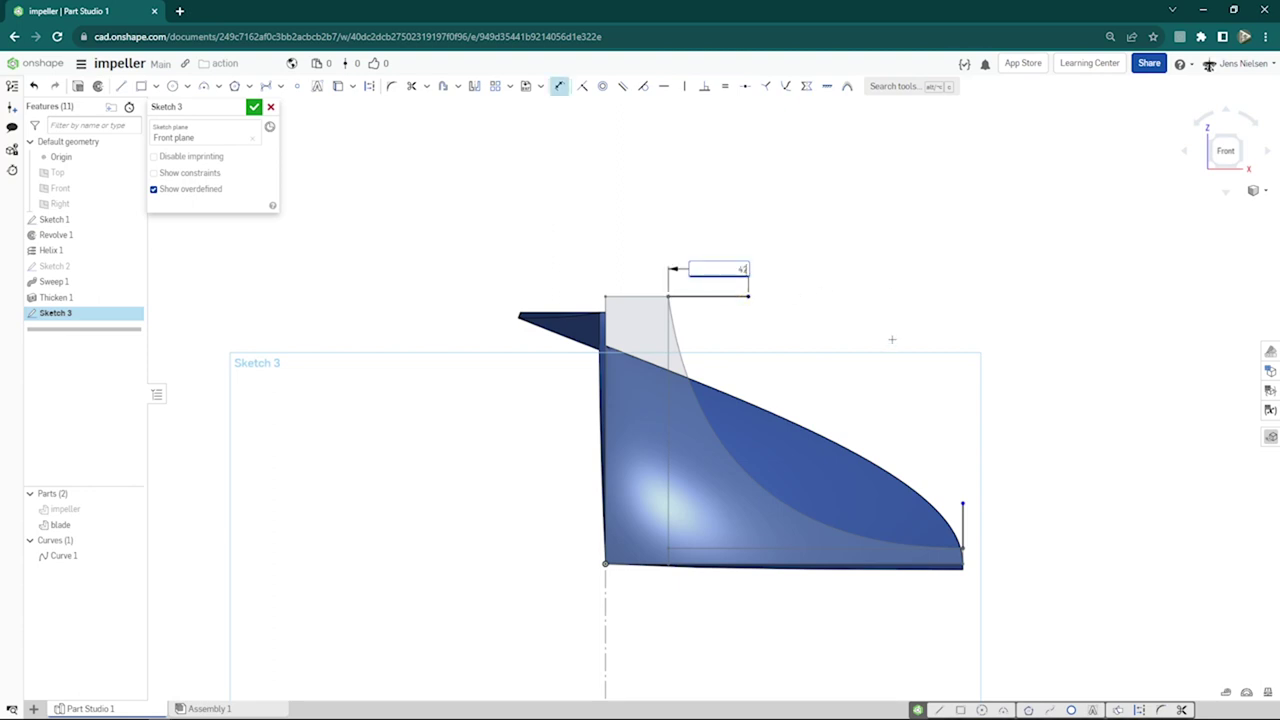
{"action": "type", "text": "2"}
{"action": "key", "text": "Return"}
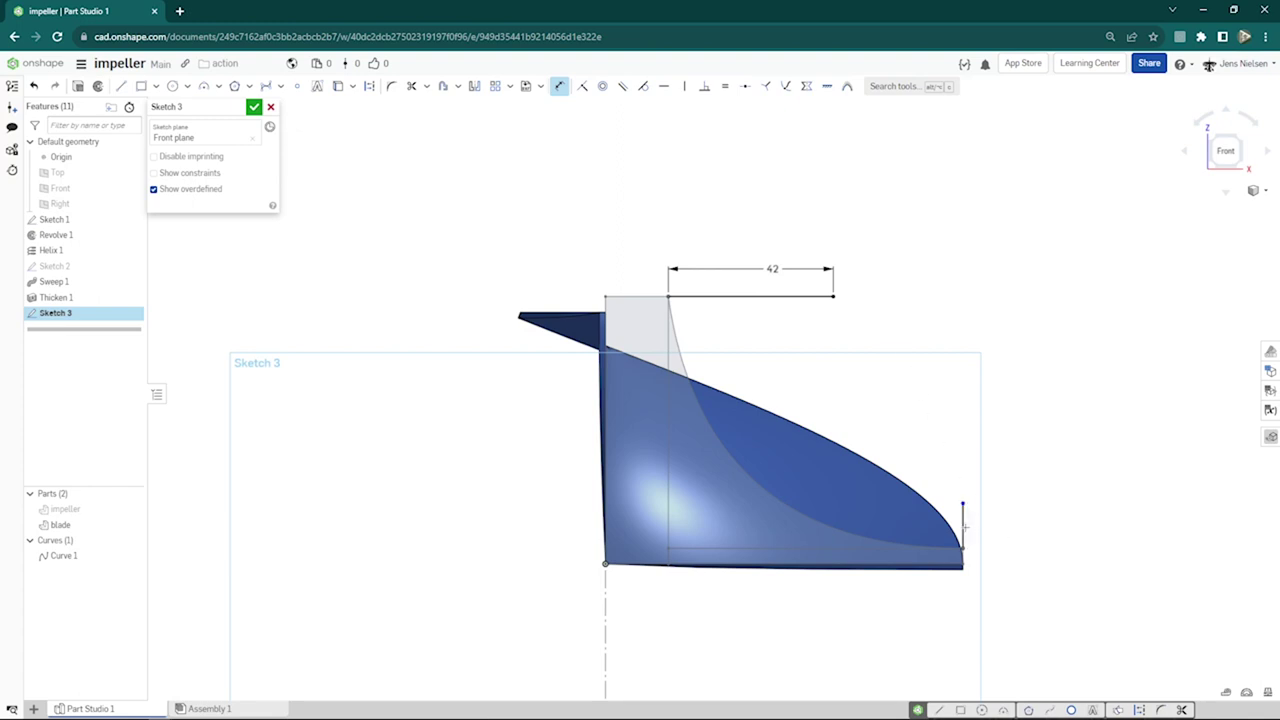
- Dimension the short vertical line at the disc's outer corner to 6 mm
{"action": "left_click", "coordinate": [963, 525]}
{"action": "left_click", "coordinate": [990, 523]}
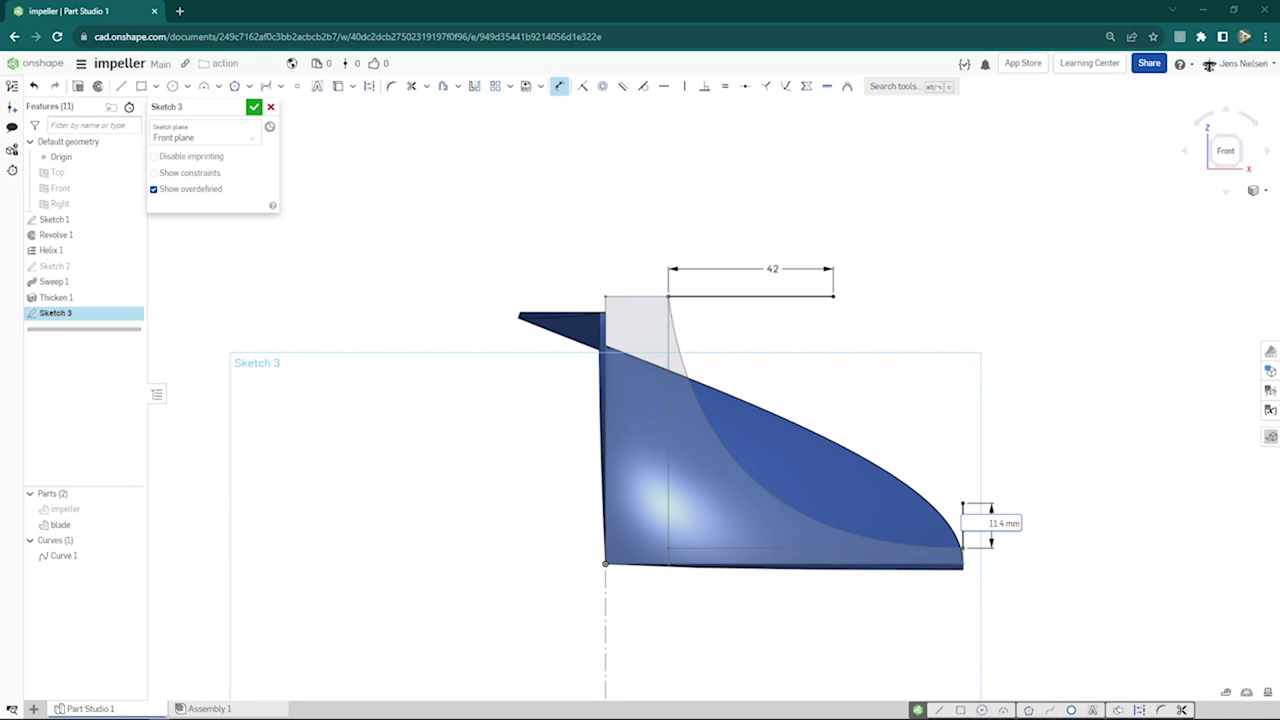
{"action": "left_click", "coordinate": [995, 523]}
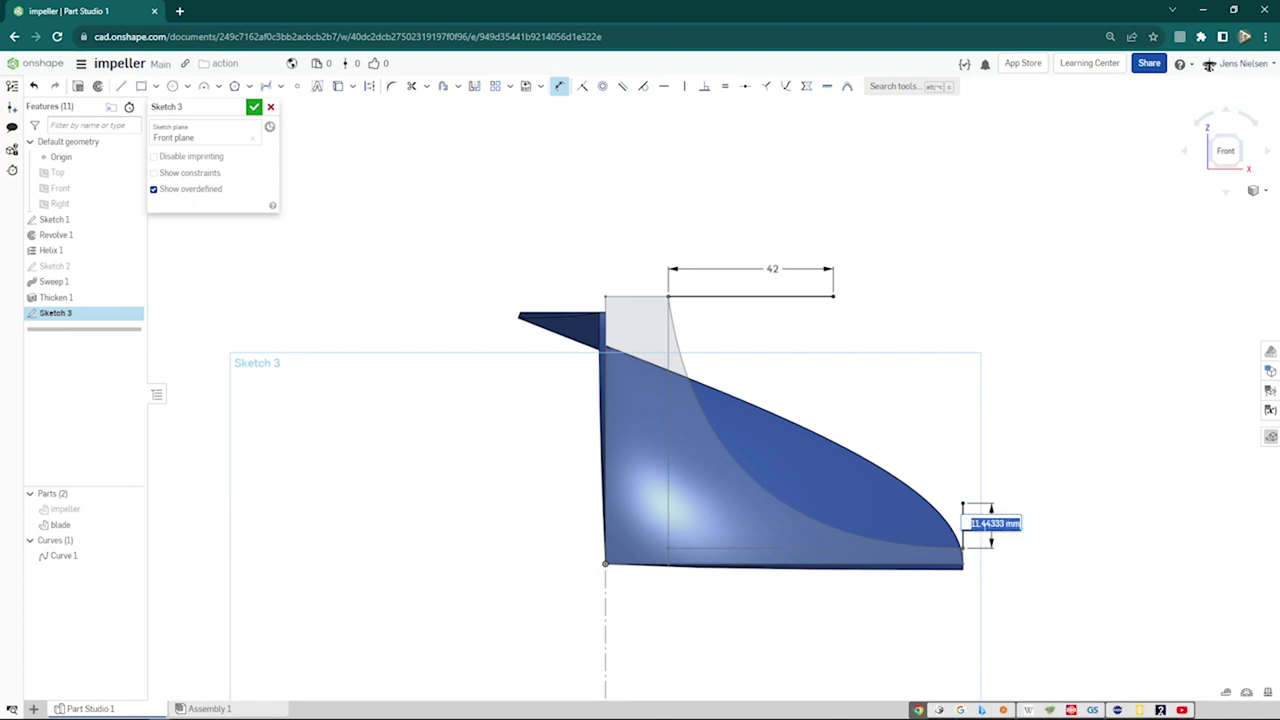
{"action": "key", "text": "Return"}
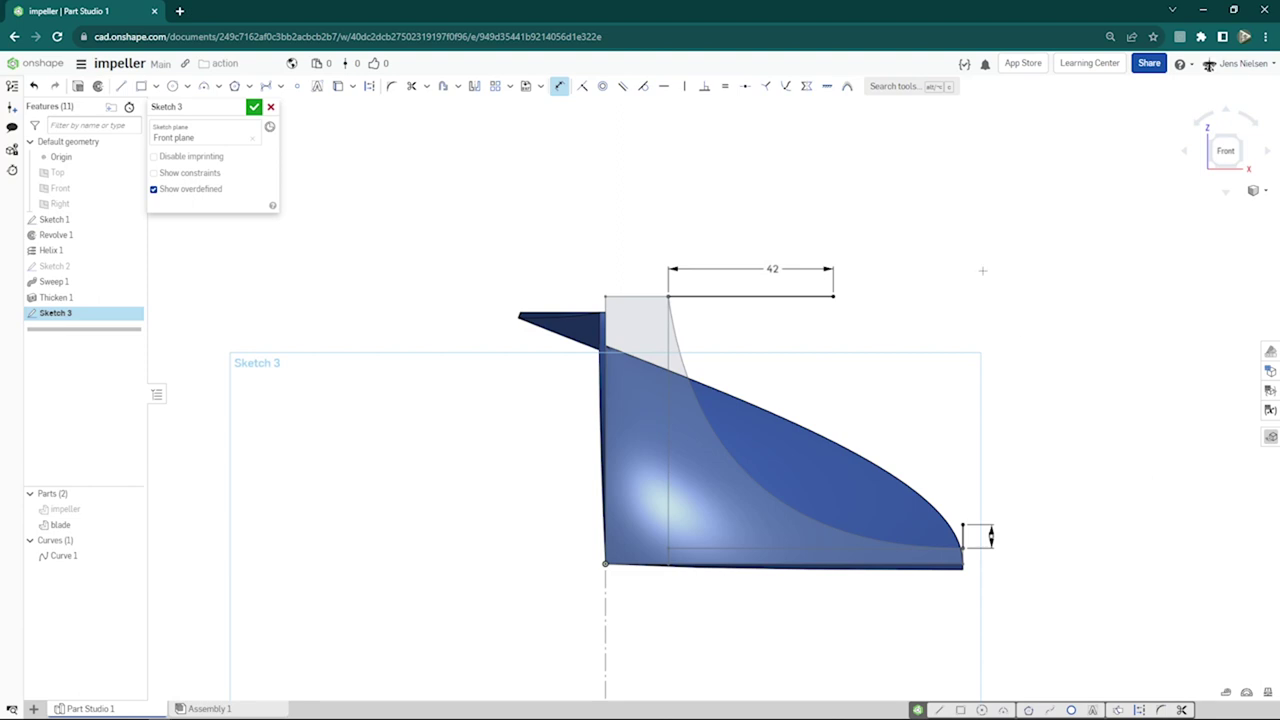
- Draw a two-point spline from the outer end of the 42 mm line to the upper end of the short vertical line
{"action": "left_click", "coordinate": [281, 86]}
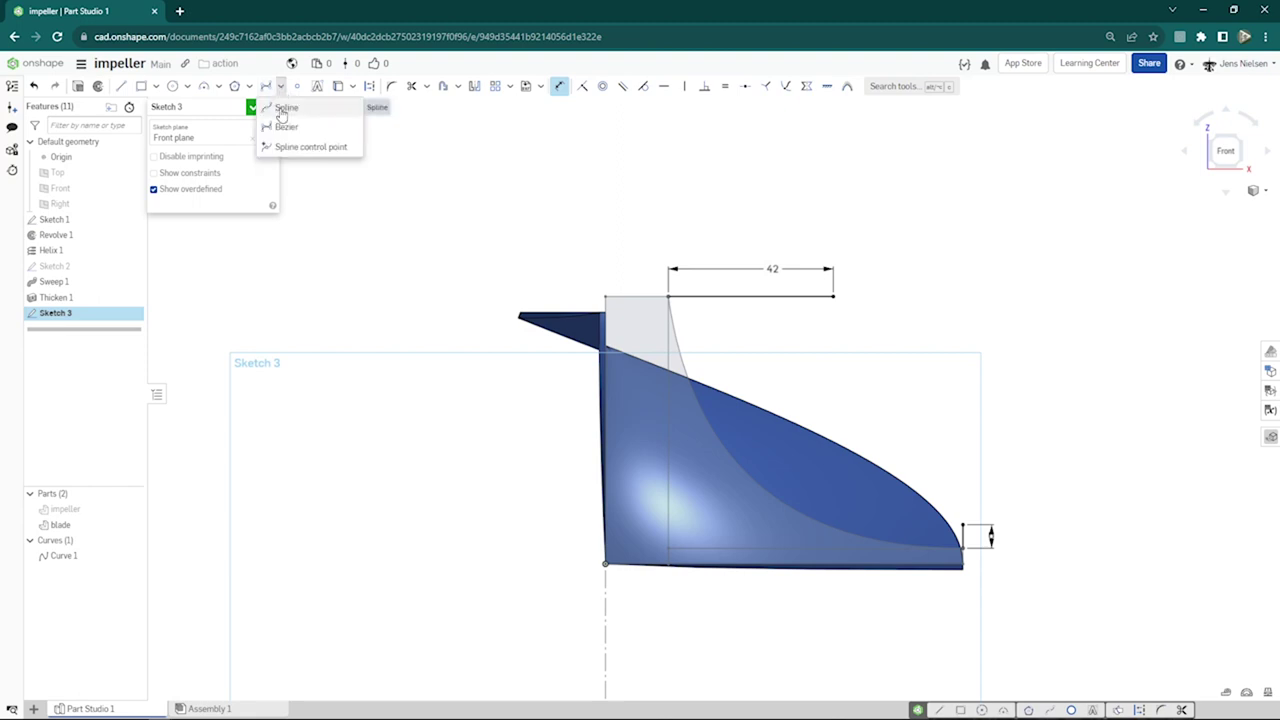
{"action": "left_click", "coordinate": [284, 107]}
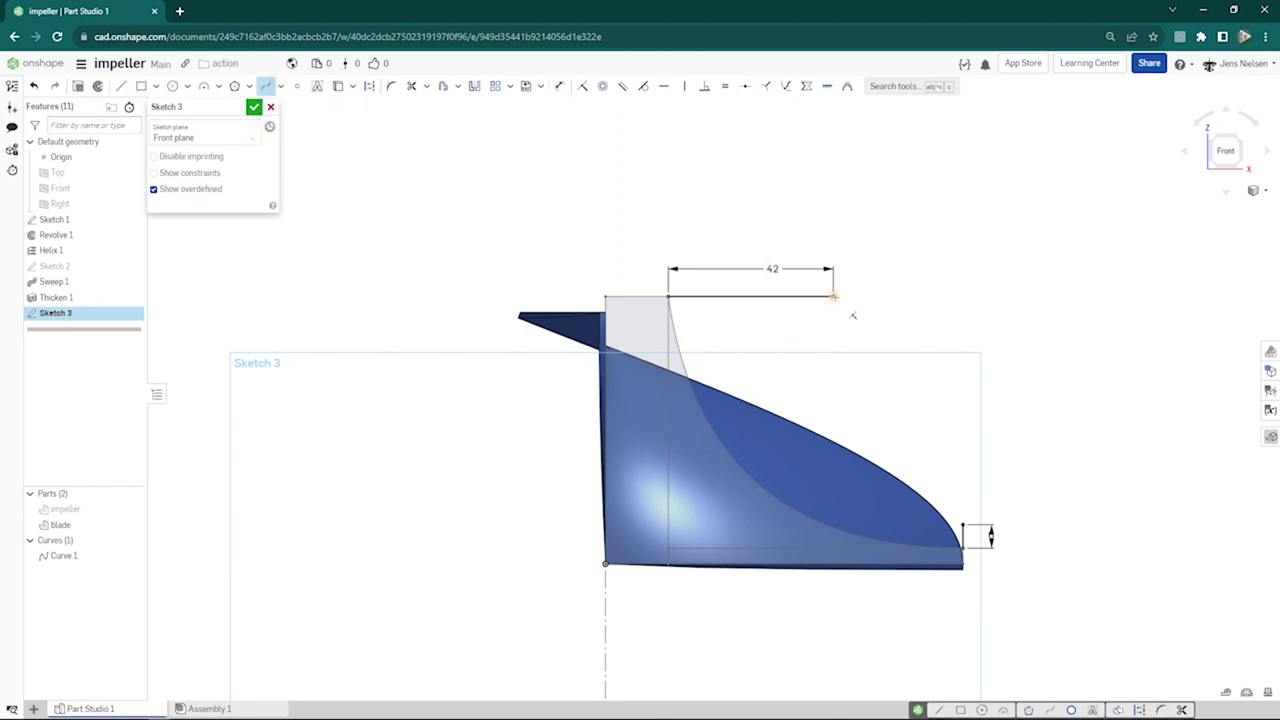
{"action": "left_click", "coordinate": [833, 296]}
{"action": "double_click", "coordinate": [960, 522]}
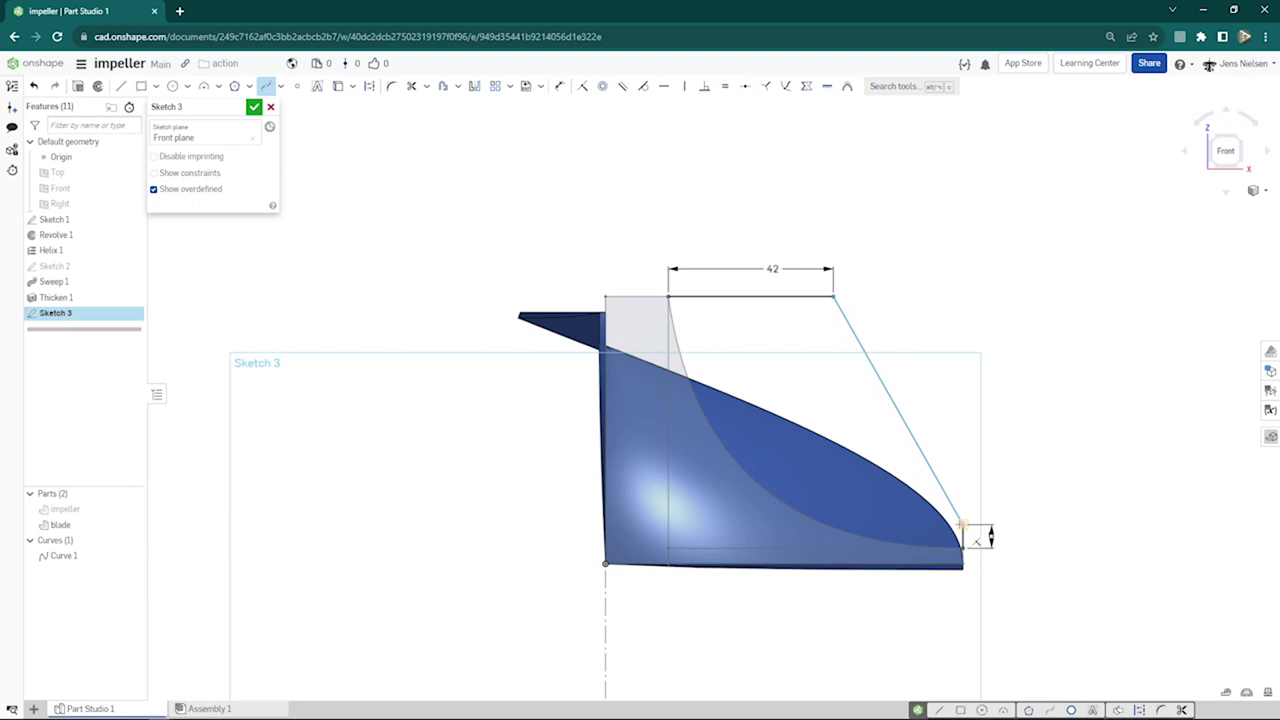
{"action": "key", "text": "Escape"}
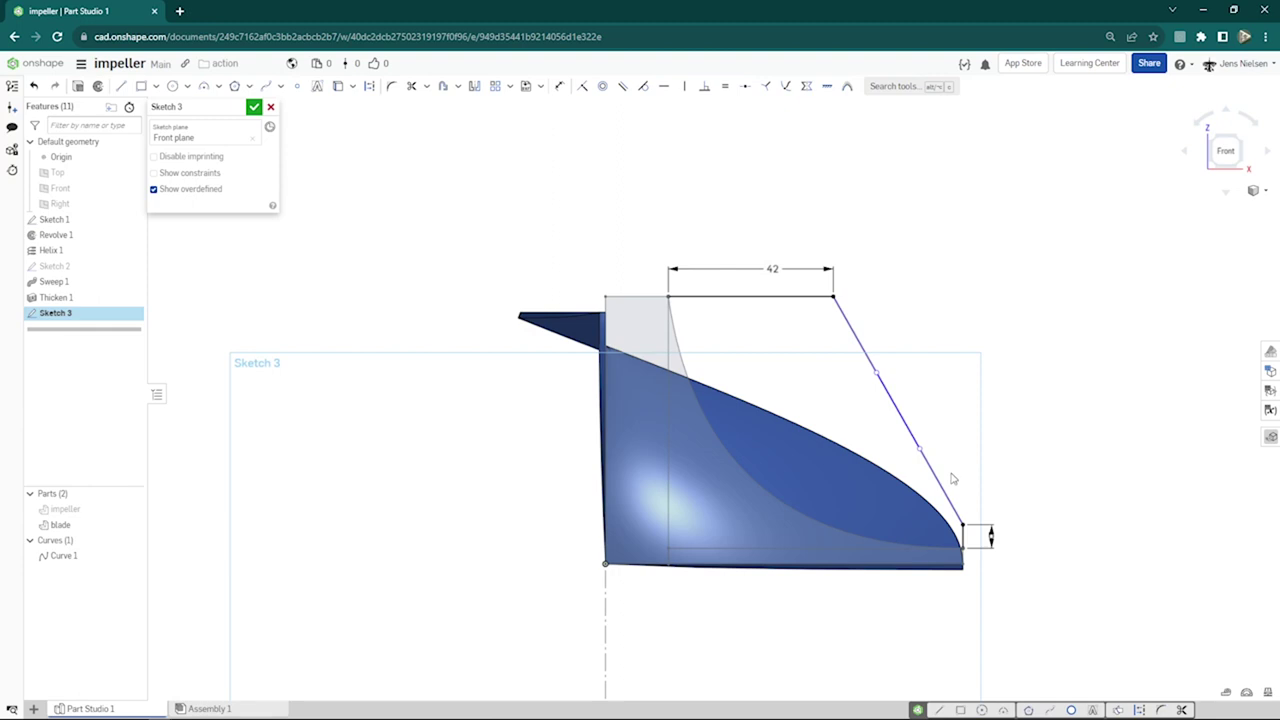
- Adjust both spline handles to bend the curve inward, and constrain the lower handle to be horizontal
{"action": "left_click_drag", "start_coordinate": [920, 452], "coordinate": [888, 518]}
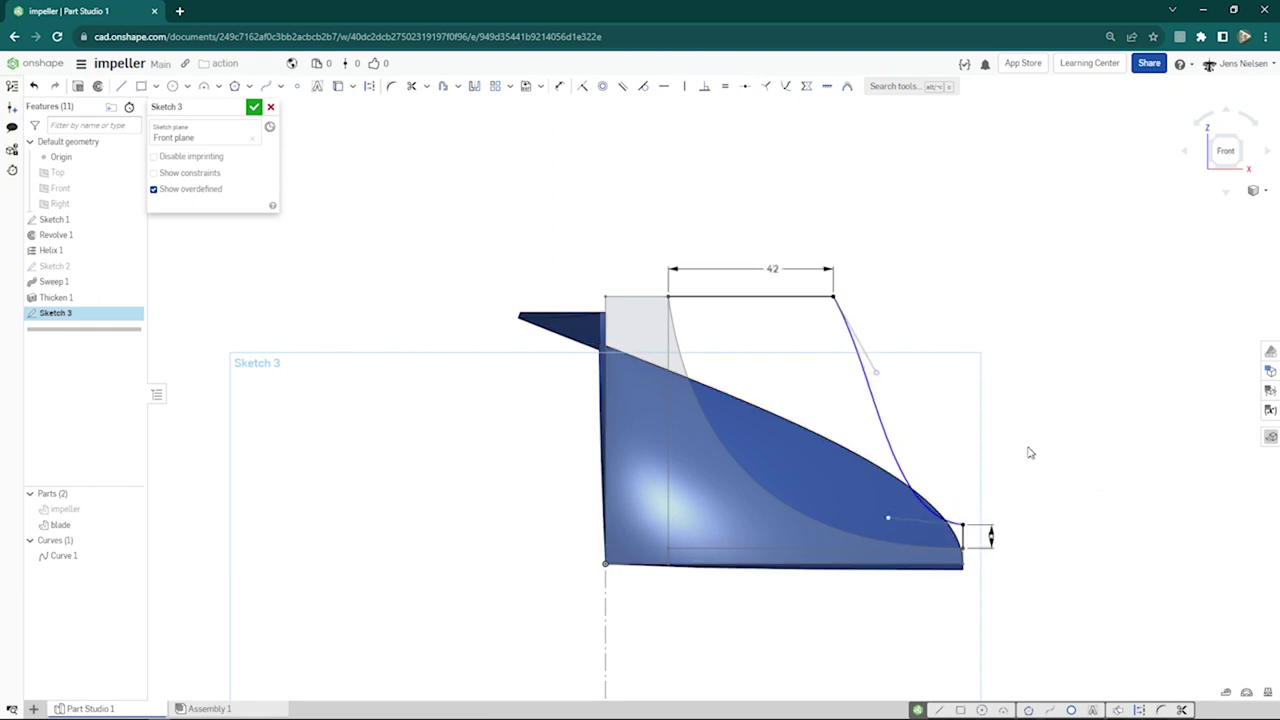
{"action": "left_click_drag", "start_coordinate": [877, 373], "coordinate": [848, 419]}
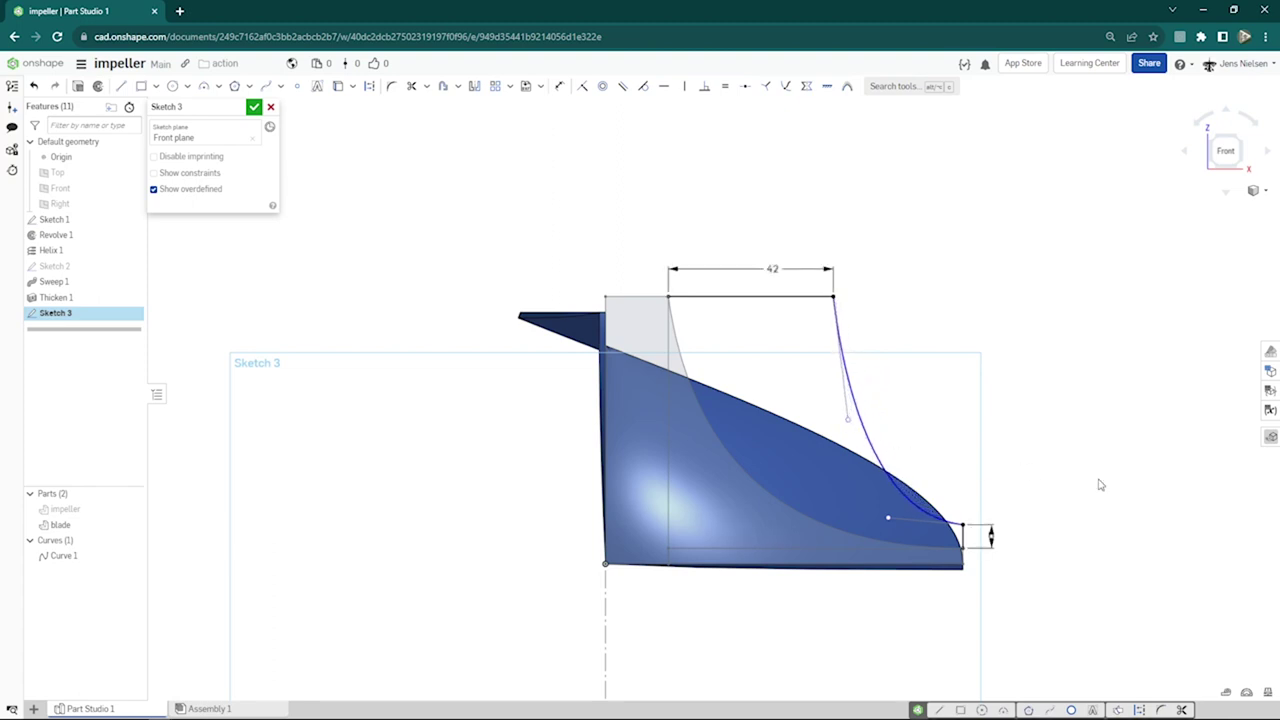
{"action": "key", "text": "h"}
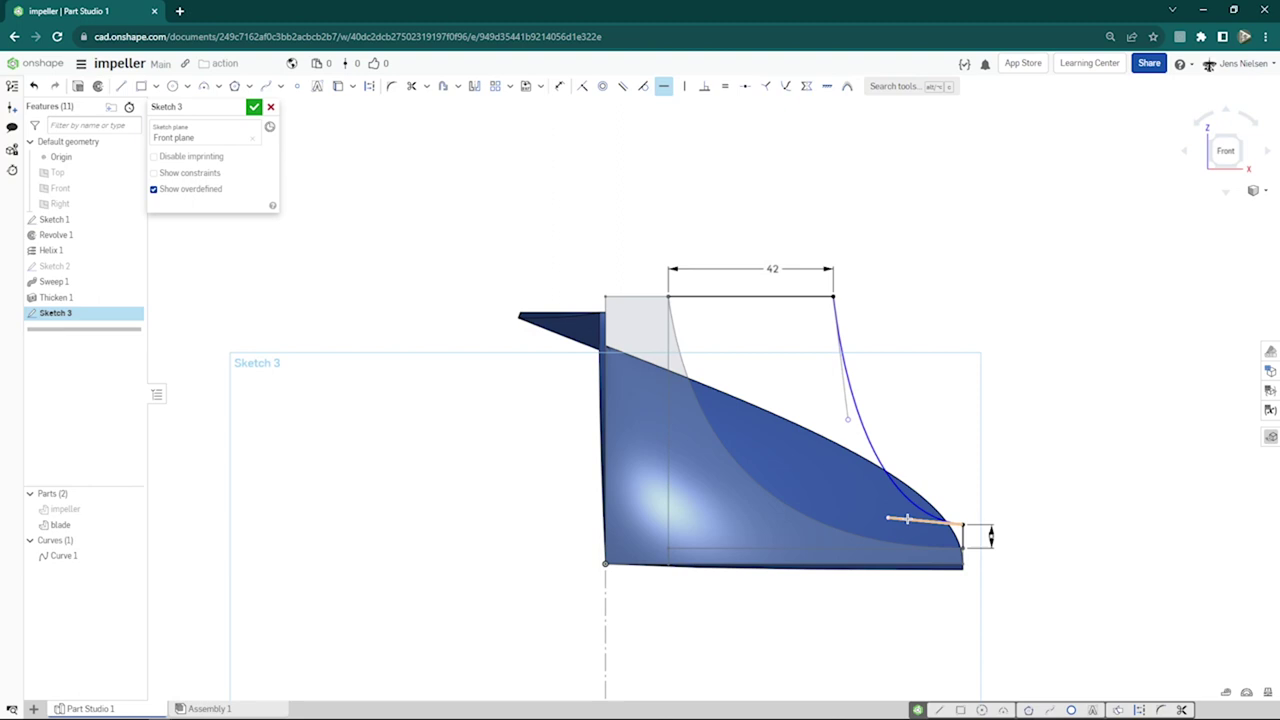
{"action": "left_click", "coordinate": [906, 518]}
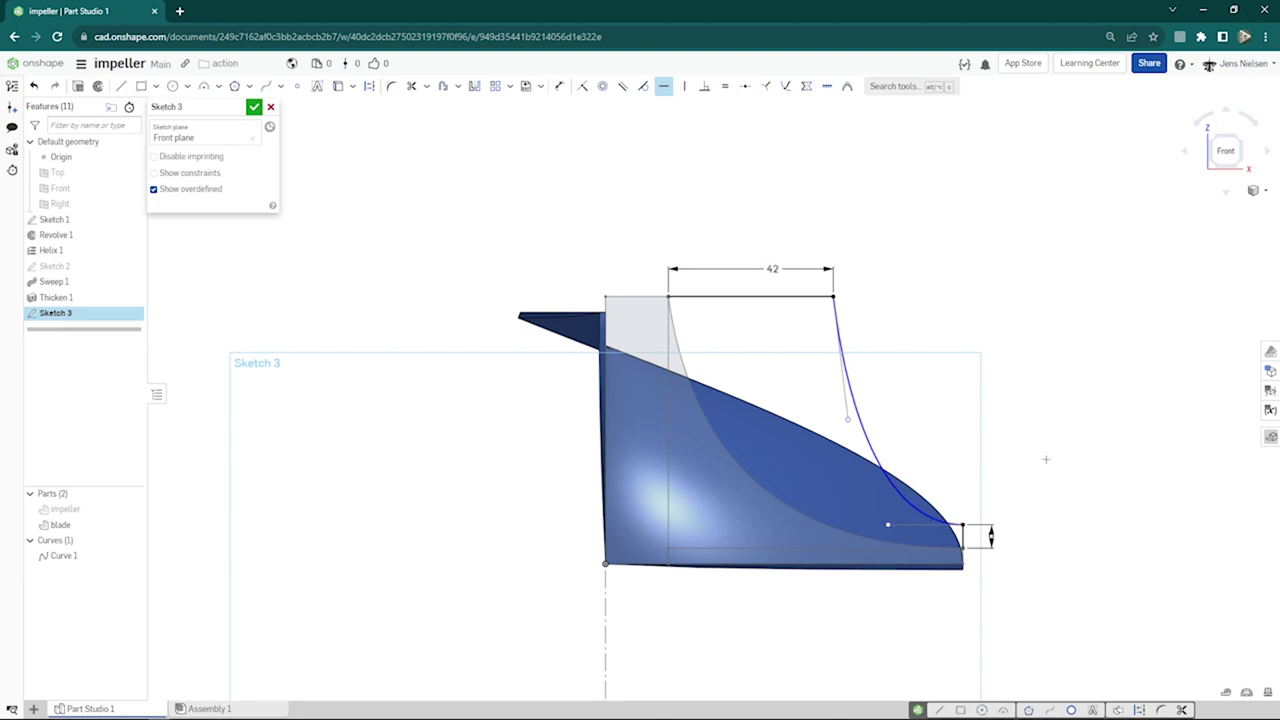
- Dimension the spline's lower handle to a length of 22 mm
{"action": "key", "text": "d"}
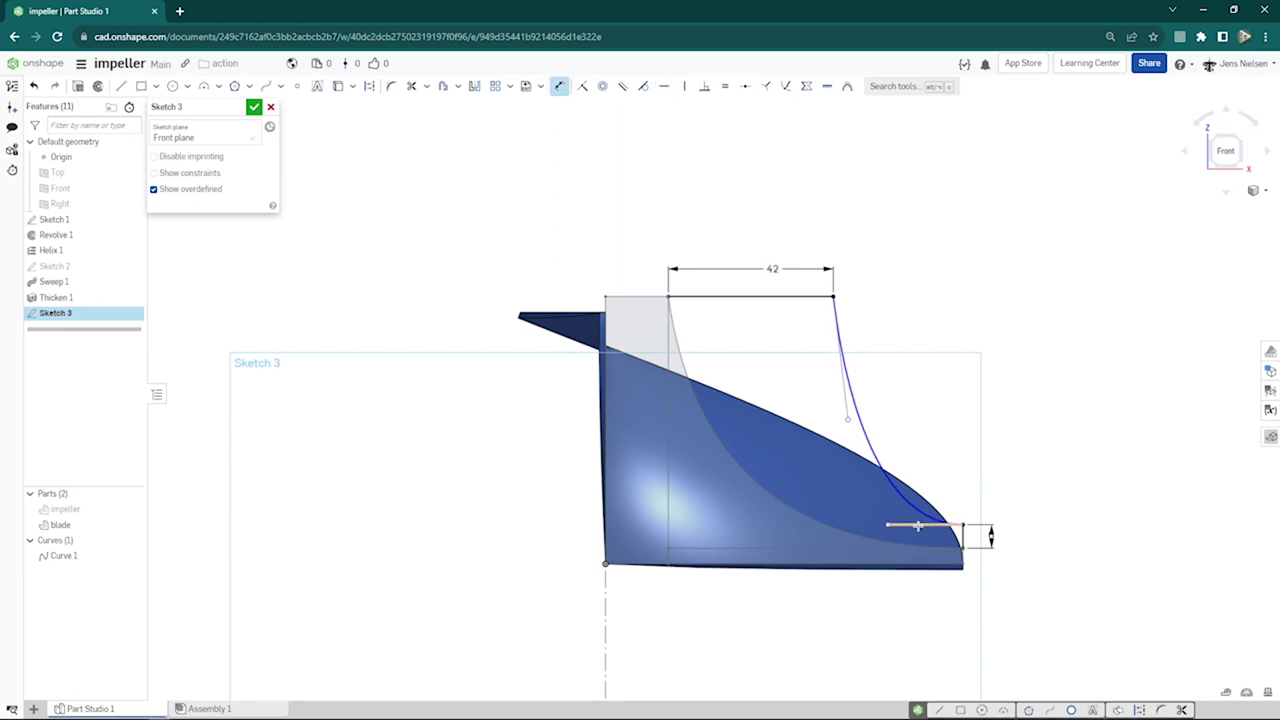
{"action": "left_click", "coordinate": [888, 524]}
{"action": "left_click", "coordinate": [962, 524]}
{"action": "left_click", "coordinate": [920, 466]}
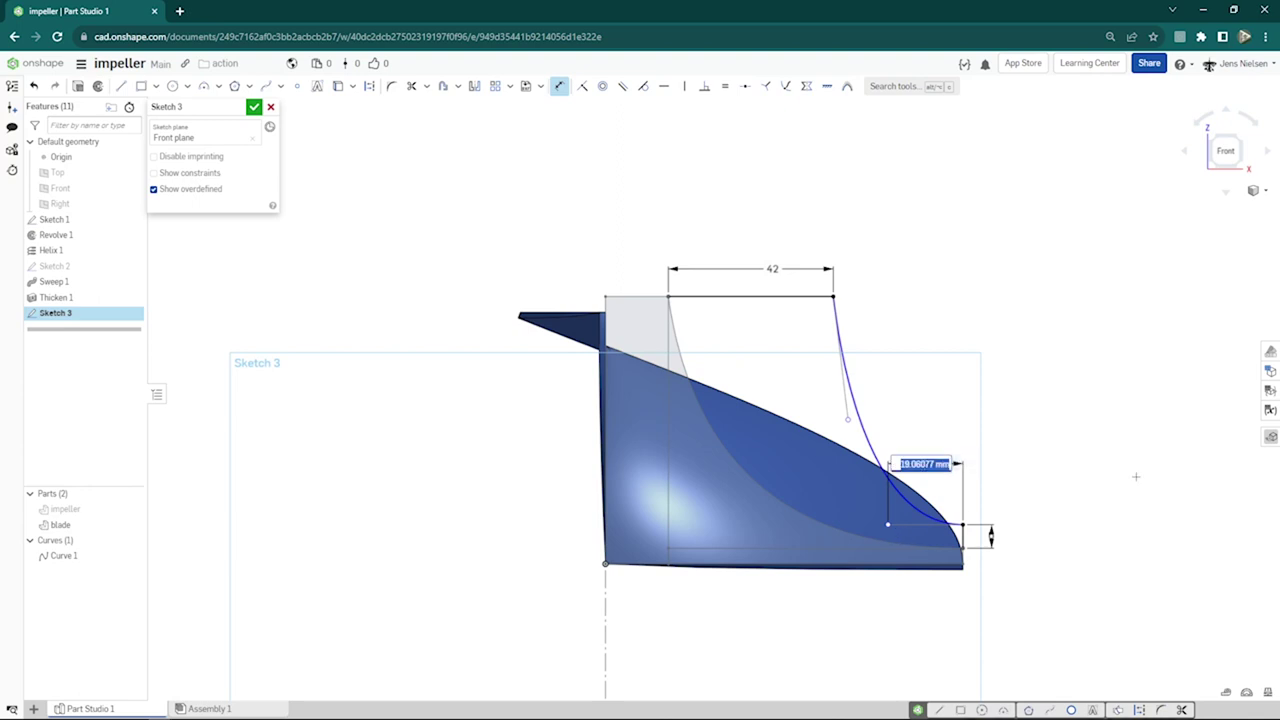
{"action": "type", "text": "72"}
{"action": "key", "text": "Return"}
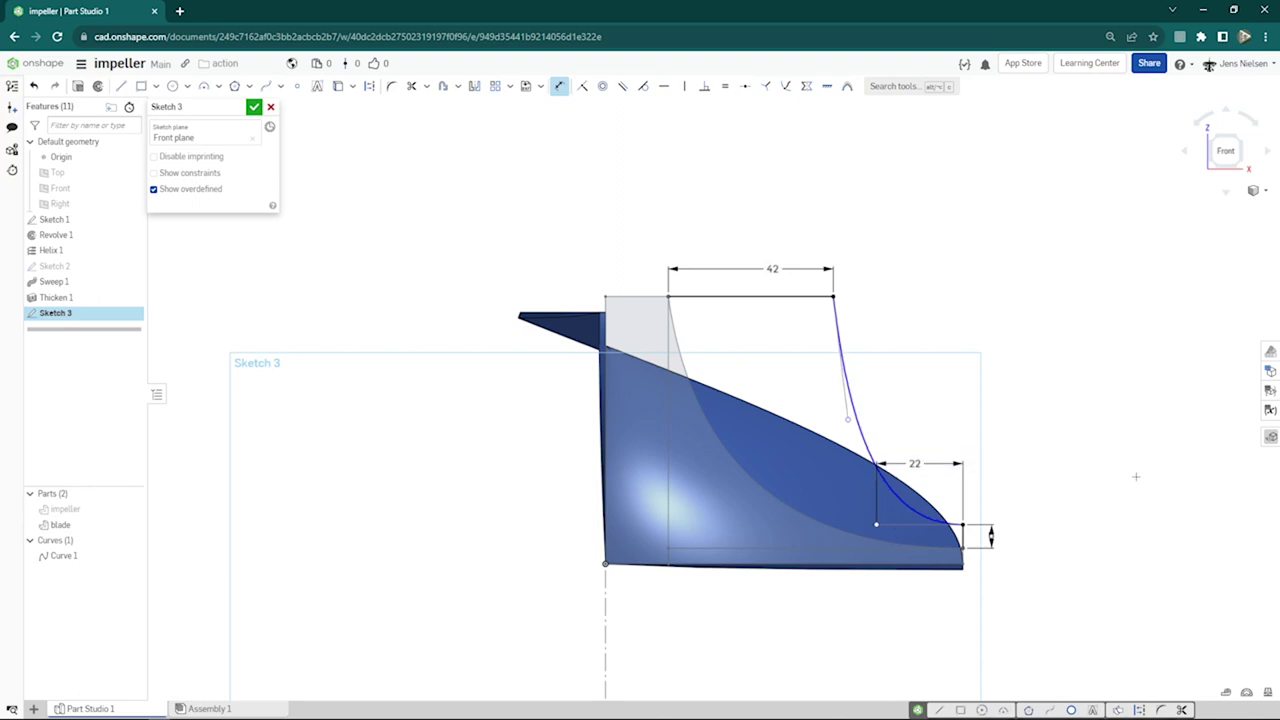
{"action": "key", "text": "Escape"}
- Constrain the spline's upper and lower handles to equal length
{"action": "key", "text": "e"}
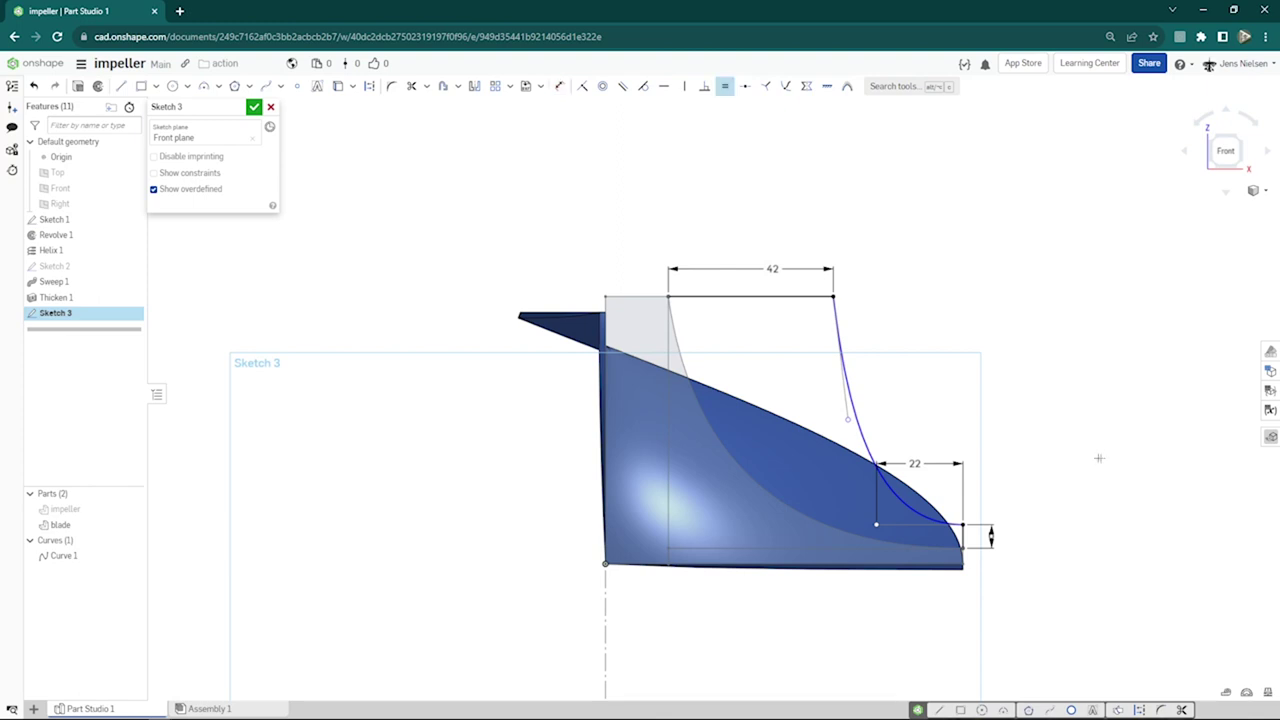
{"action": "left_click", "coordinate": [909, 525]}
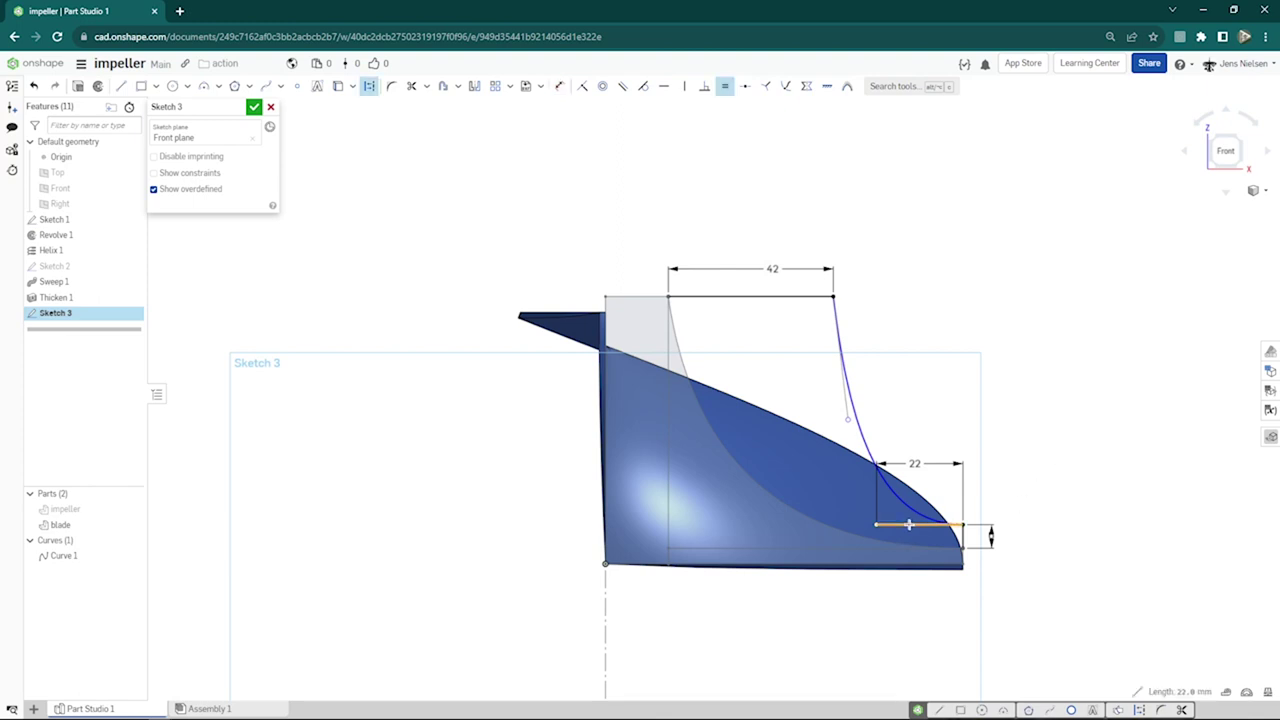
{"action": "left_click", "coordinate": [845, 397]}
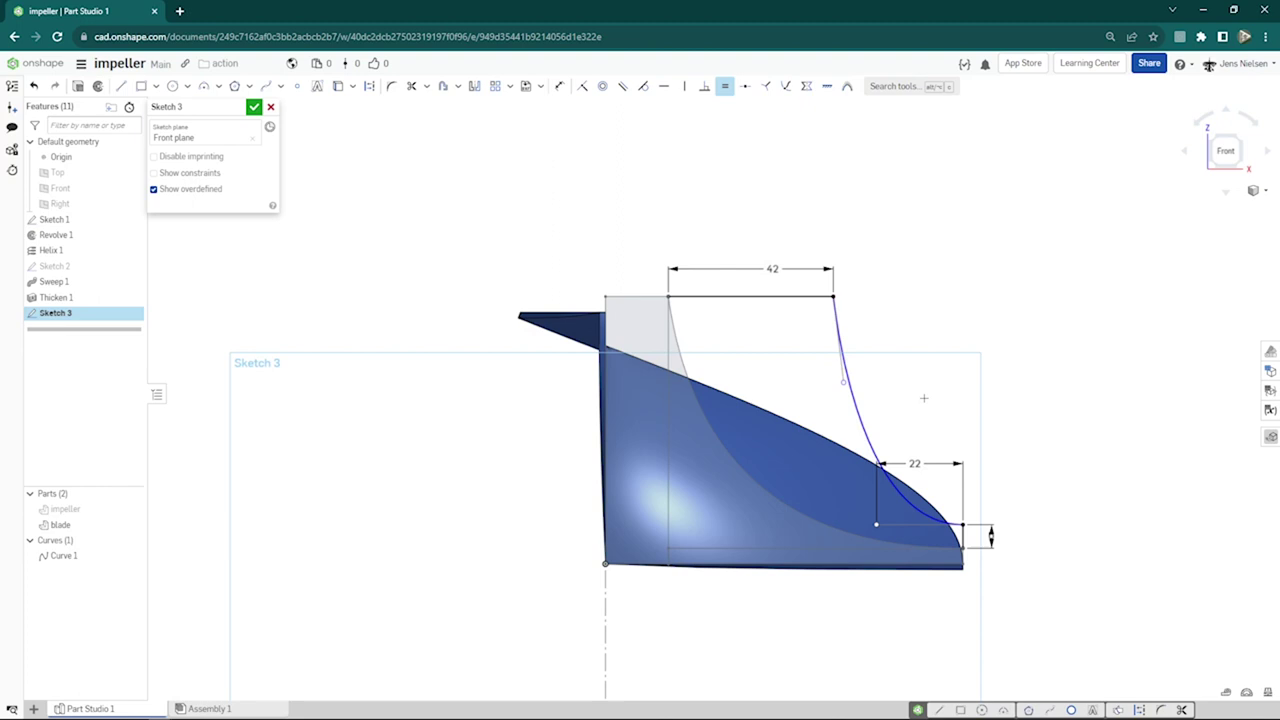
{"action": "key", "text": "Escape"}
- Dimension the angle between the spline's lower and upper handles to 106 degrees
{"action": "key", "text": "d"}
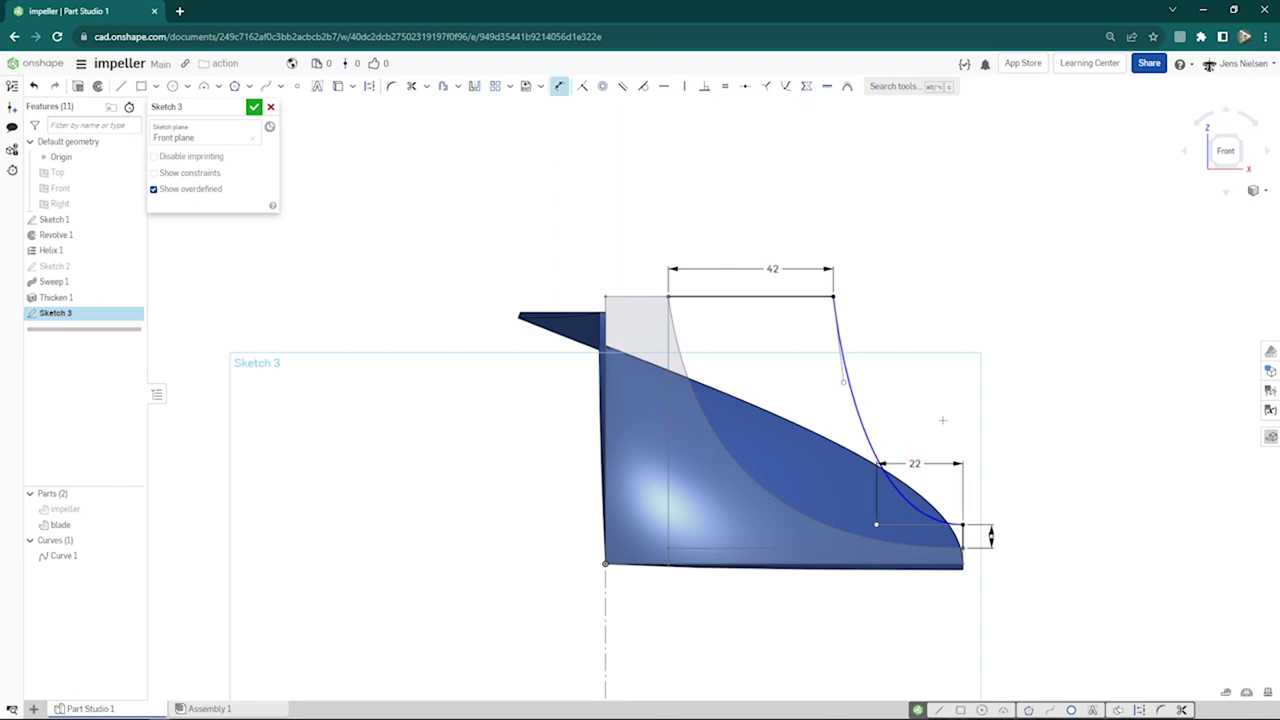
{"action": "left_click", "coordinate": [903, 524]}
{"action": "left_click", "coordinate": [838, 335]}
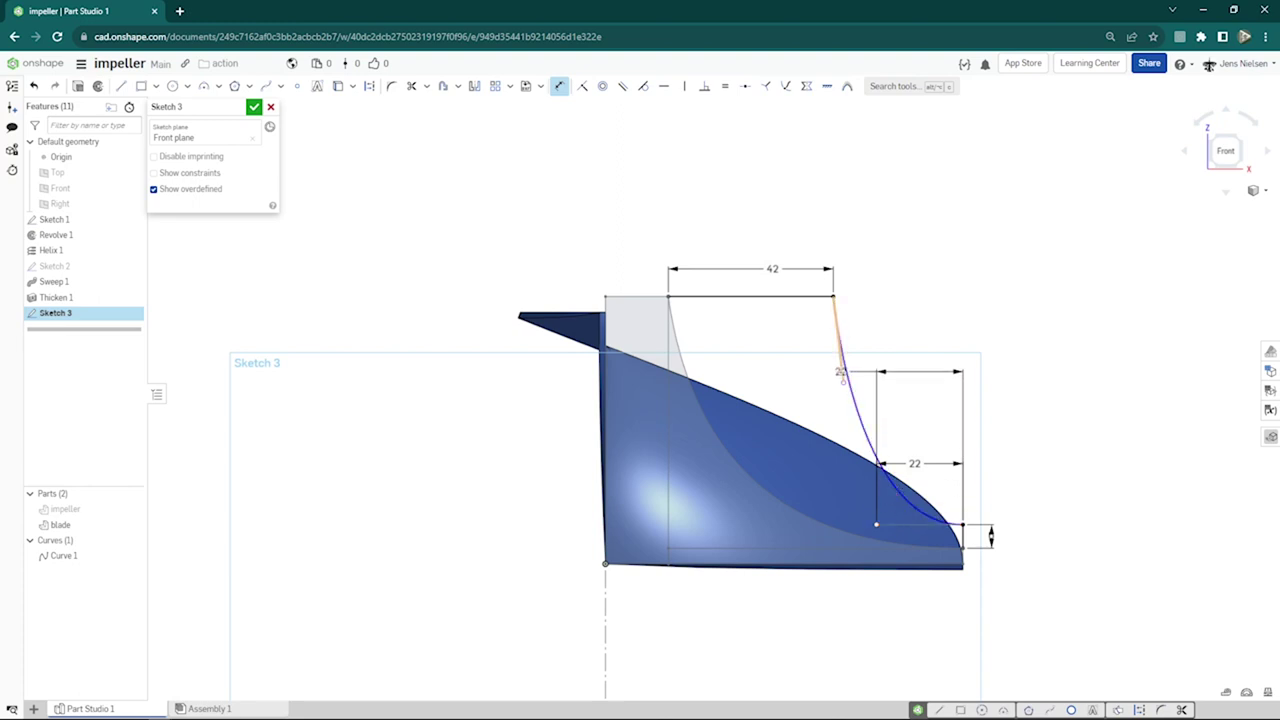
{"action": "left_click", "coordinate": [849, 392]}
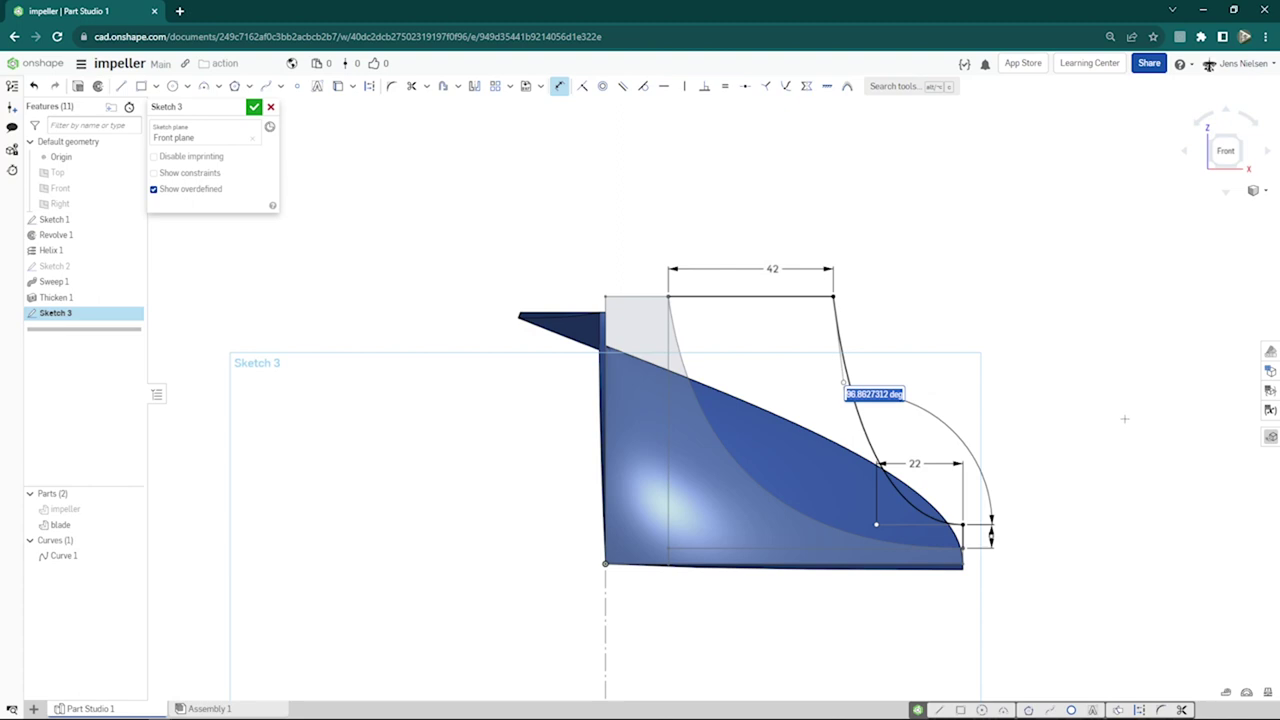
{"action": "type", "text": "108"}
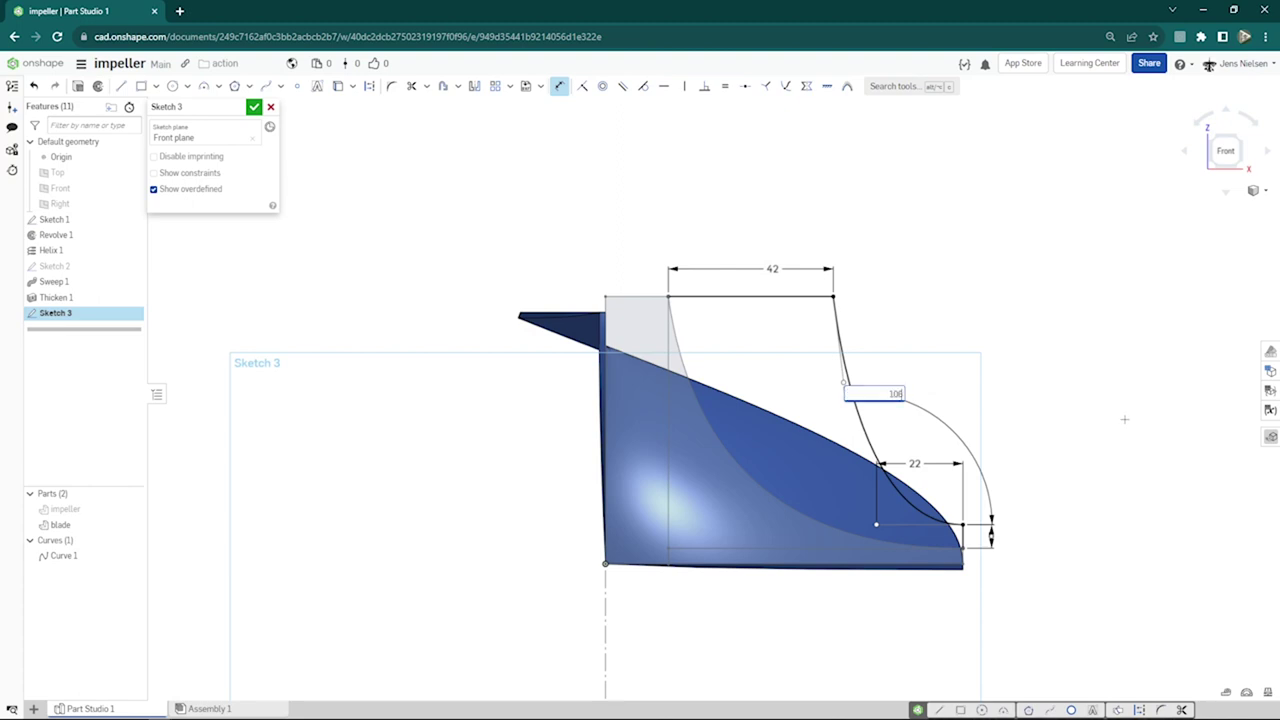
{"action": "key", "text": "Return"}
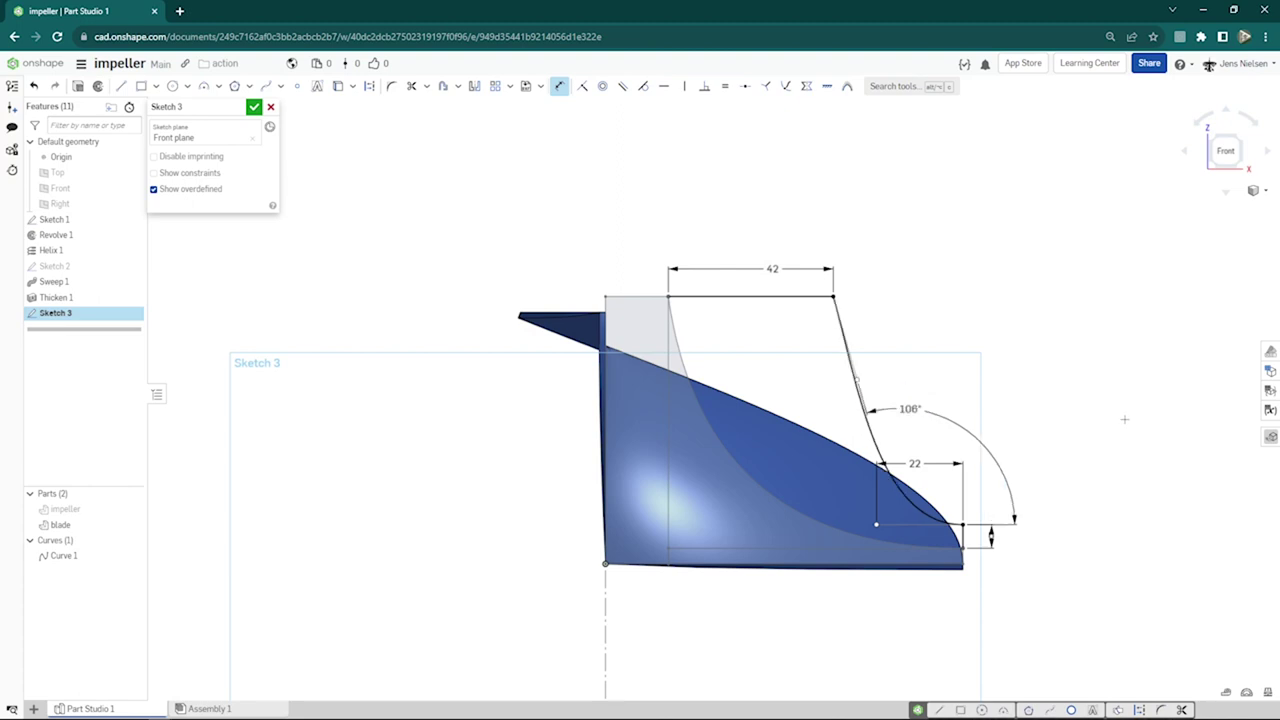
{"action": "key", "text": "Escape"}
- Project the hub profile's top, axis and bottom edges and the disc's outer edge into the sketch to close the profile
{"action": "key", "text": "u"}
{"action": "left_click", "coordinate": [642, 297]}
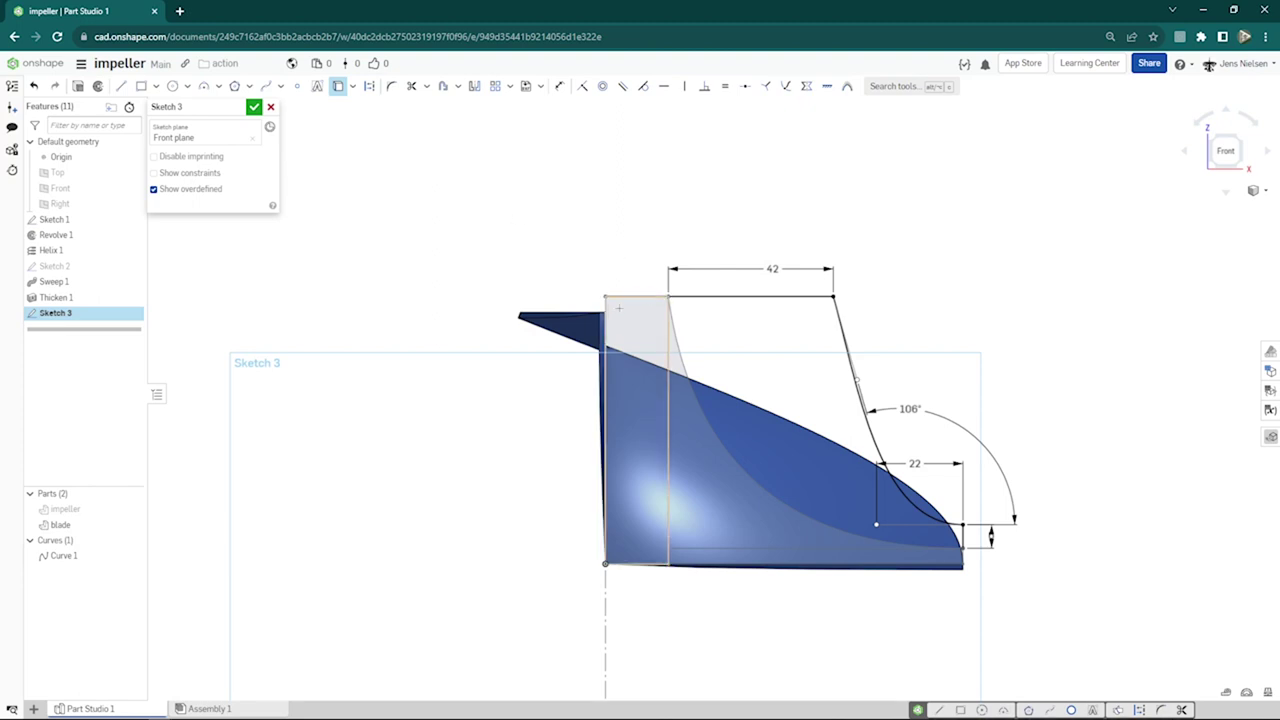
{"action": "left_click", "coordinate": [604, 309]}
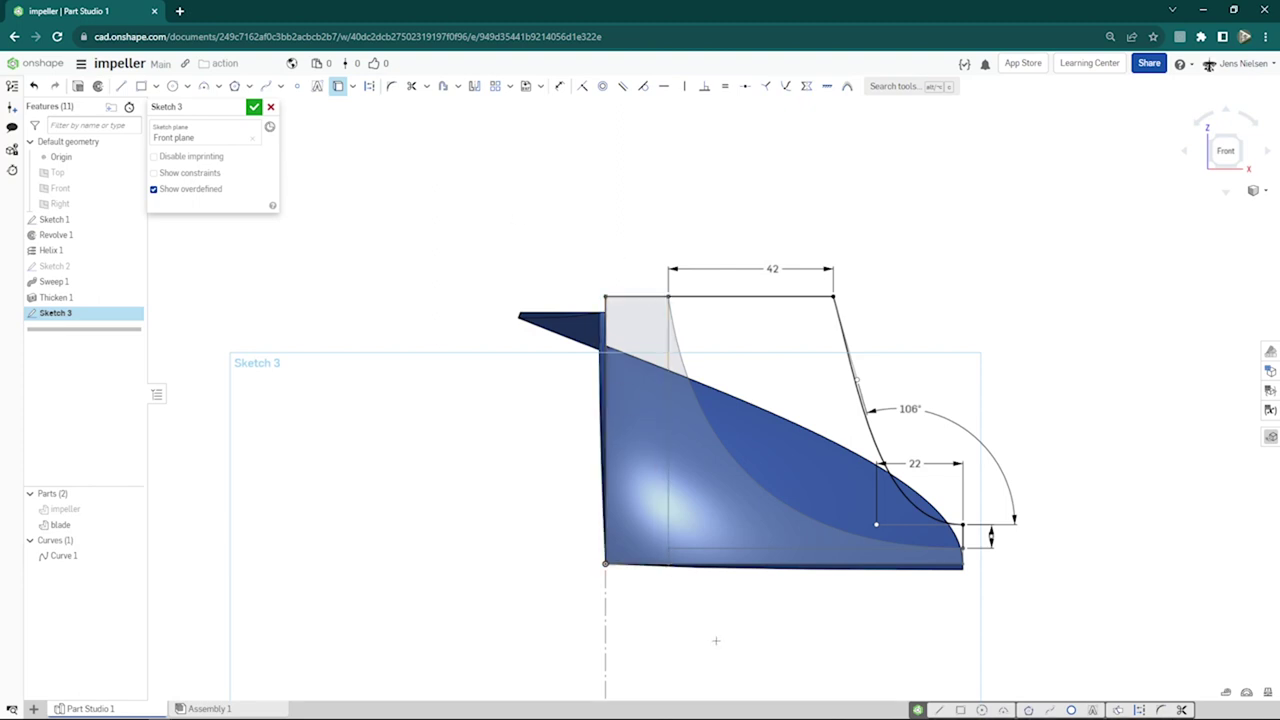
{"action": "scroll", "coordinate": [934, 591], "scroll_direction": "up", "scroll_amount": 8}
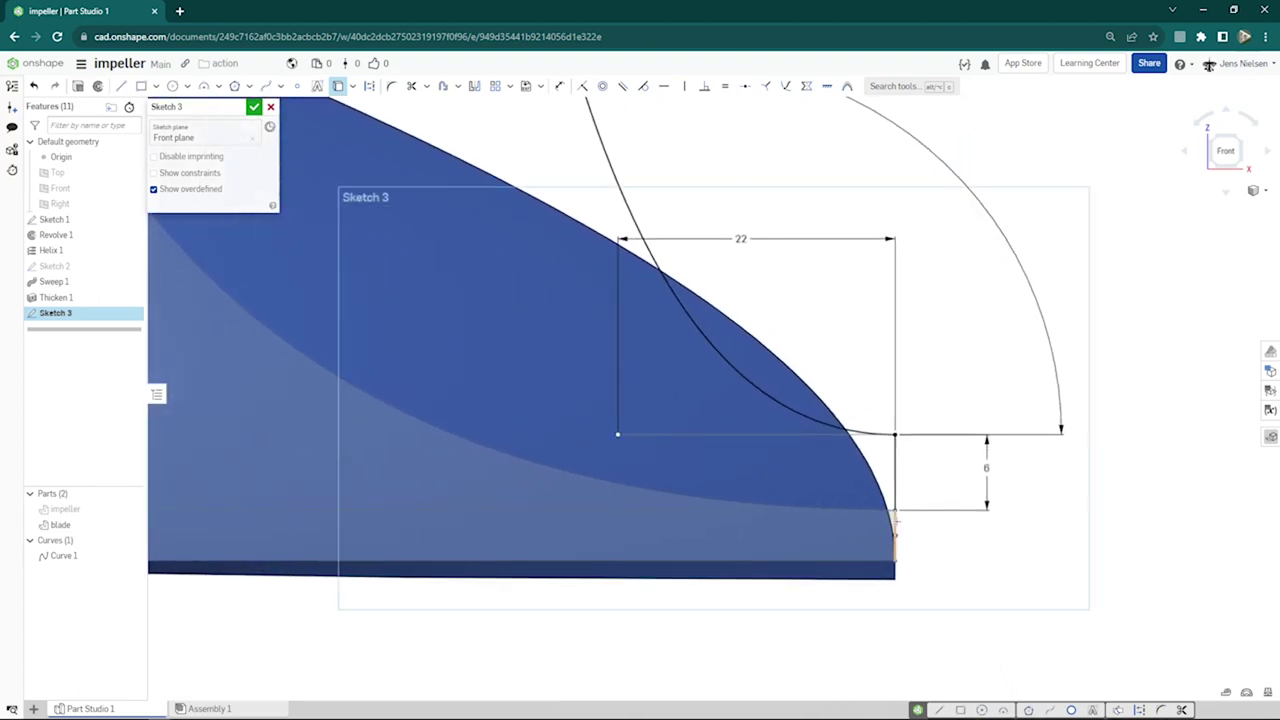
{"action": "scroll", "coordinate": [874, 560], "scroll_direction": "down", "scroll_amount": 5}
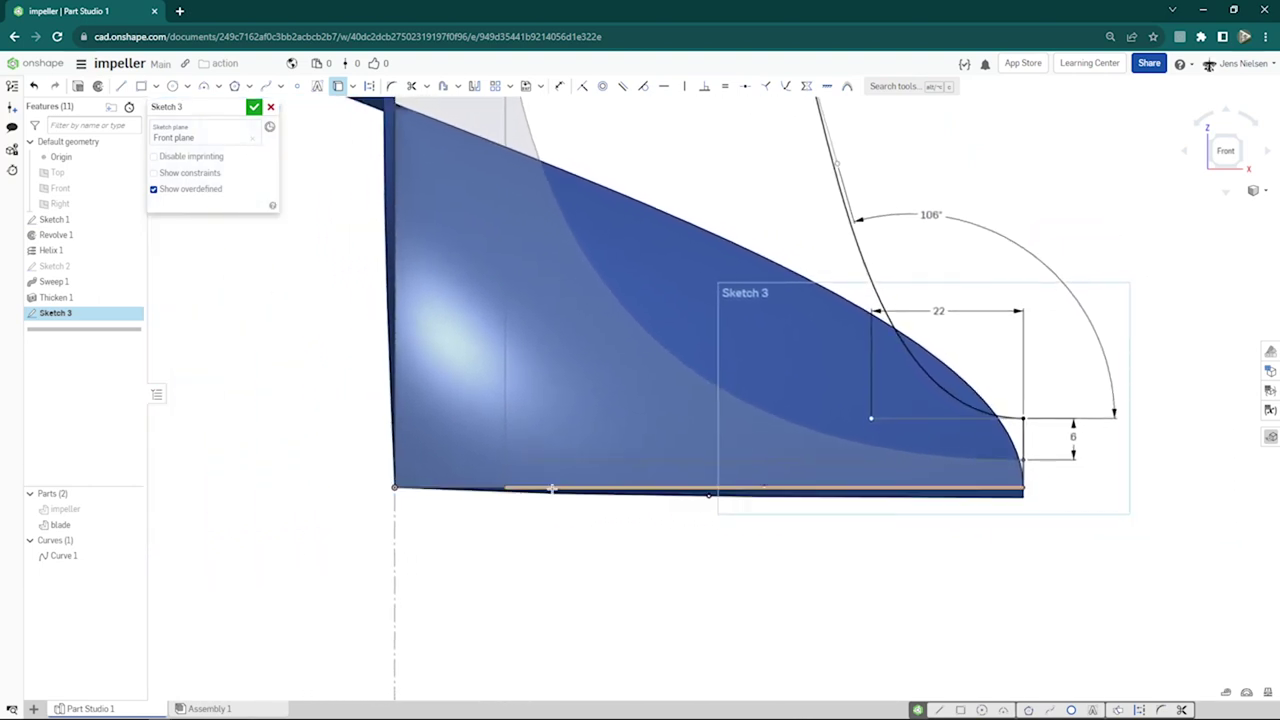
- Hide the blade part, Sketch 1 and the helix Curve 1 so only the closed profile is displayed
{"action": "key", "text": "f"}
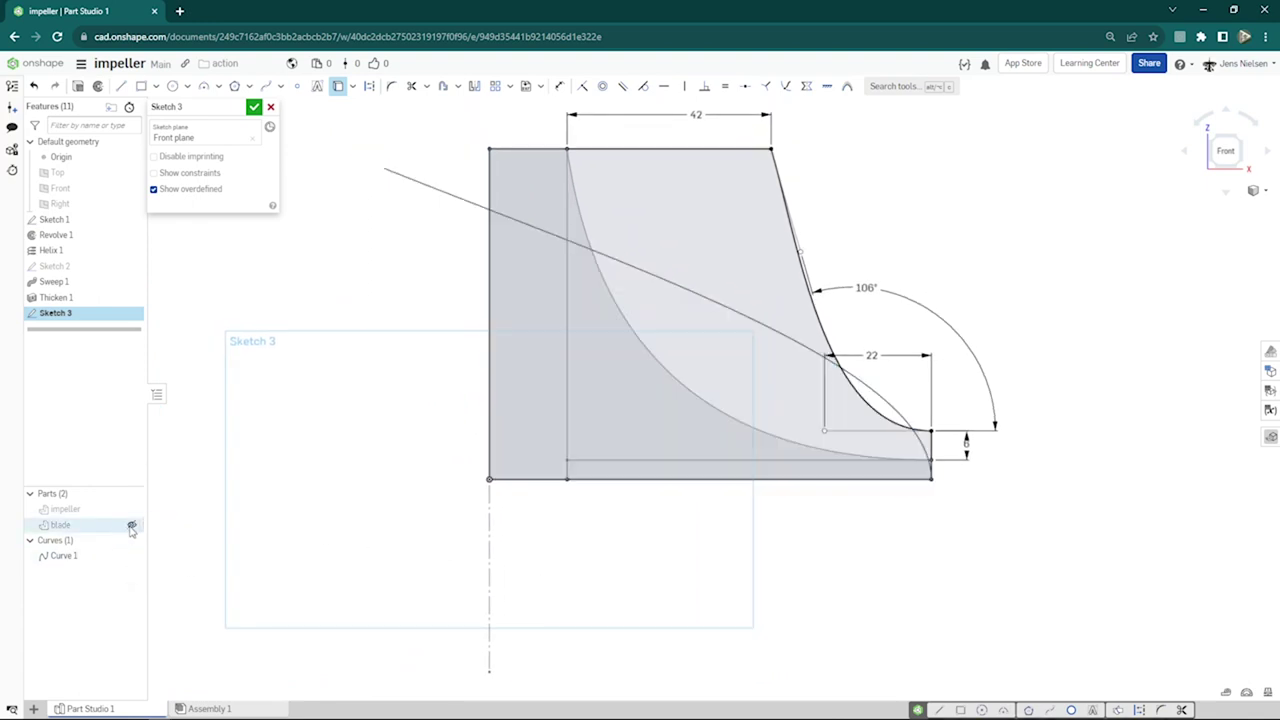
{"action": "left_click", "coordinate": [160, 524]}
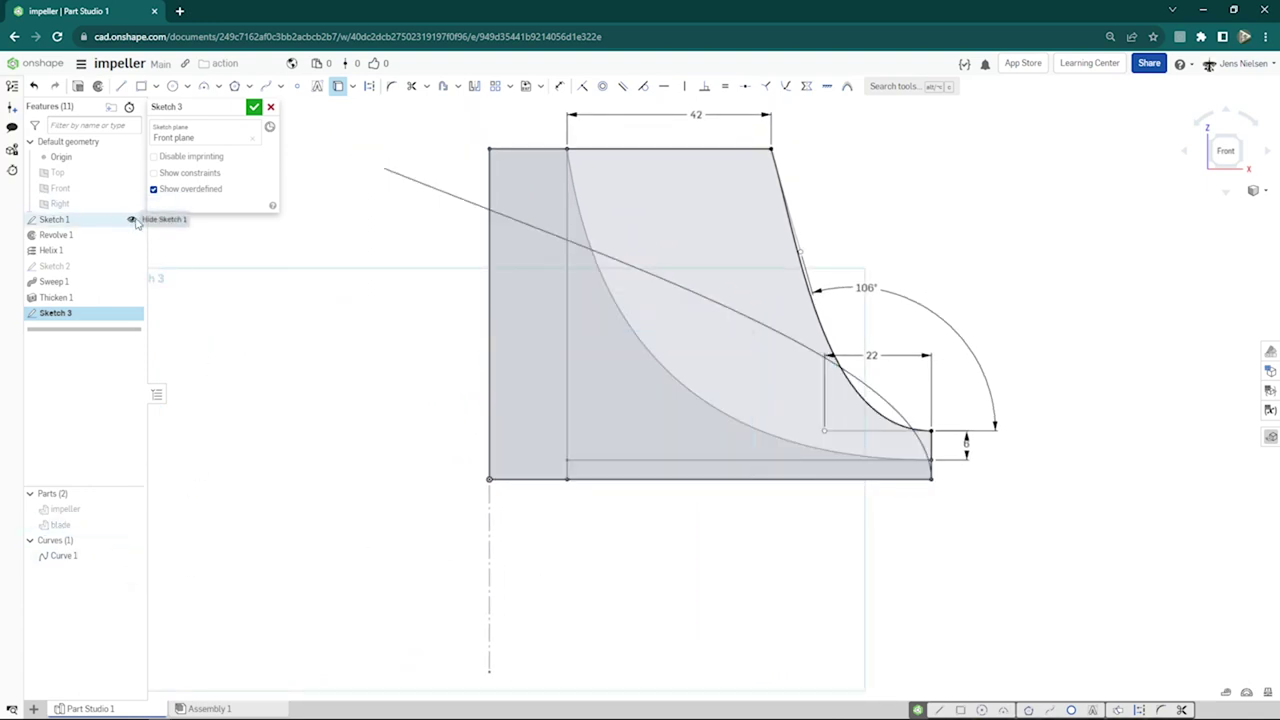
{"action": "left_click", "coordinate": [133, 220]}
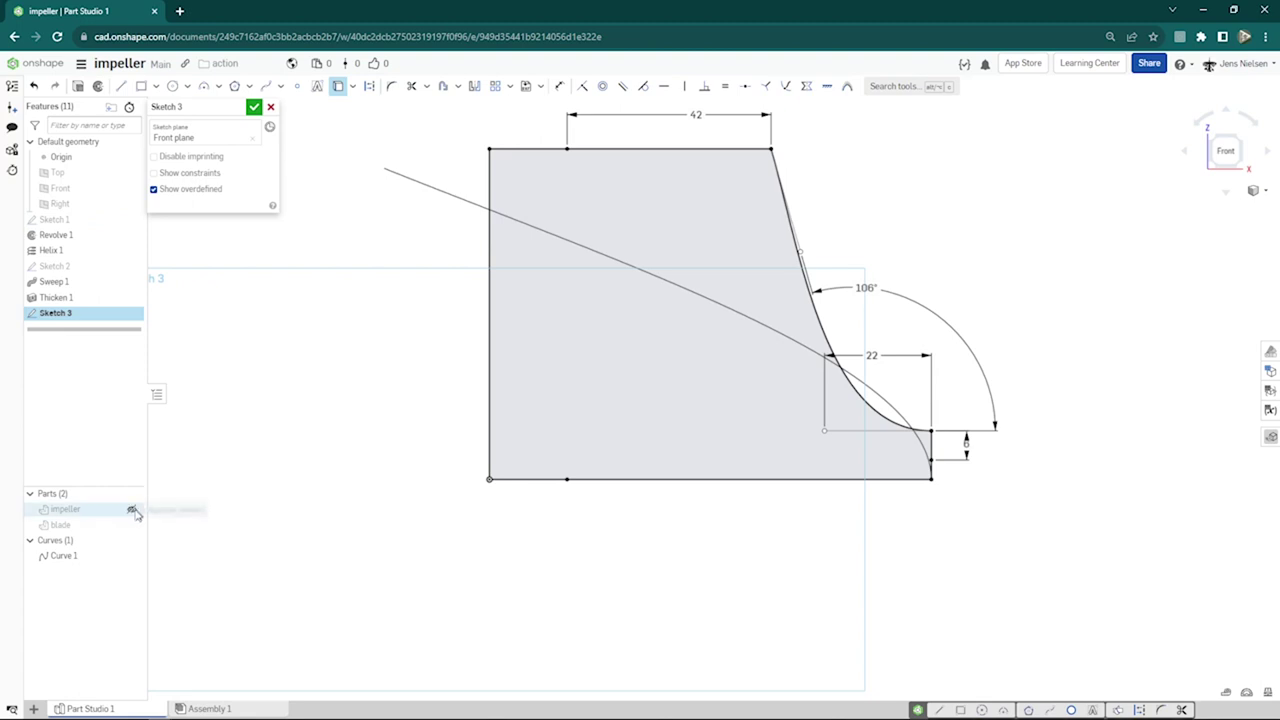
{"action": "left_click", "coordinate": [131, 555]}
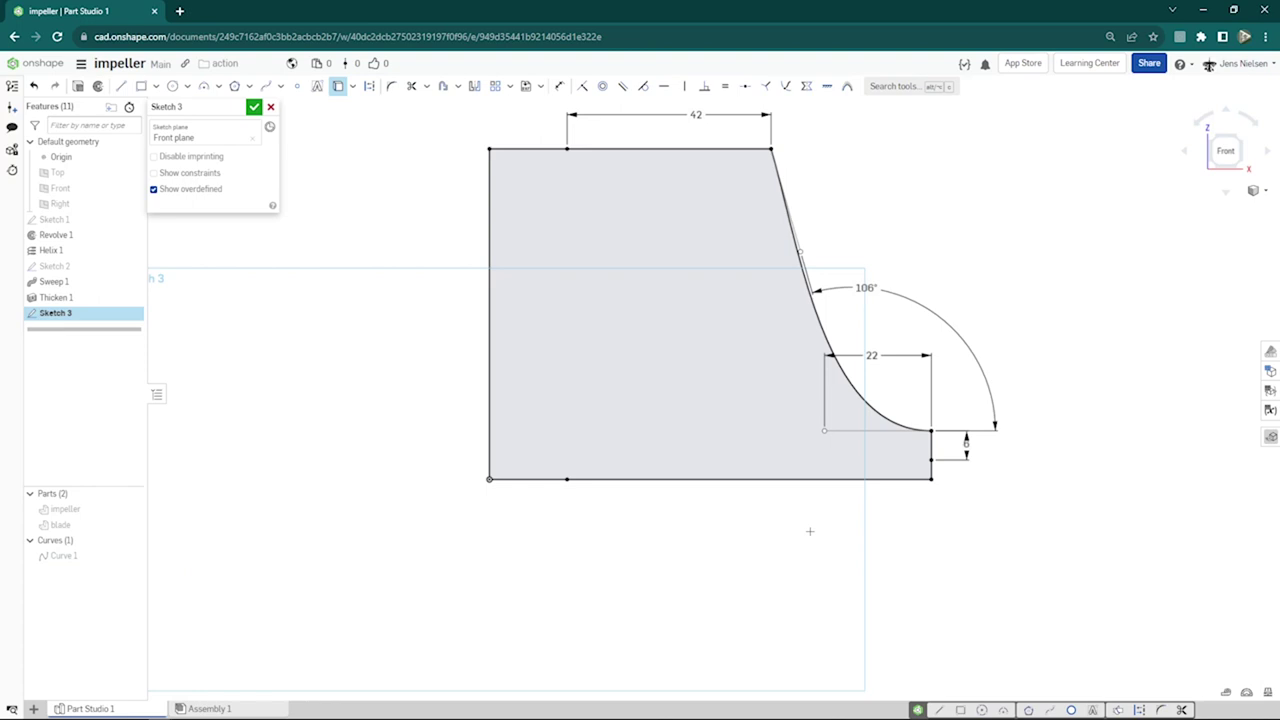
- Finish the profile sketch and show the blade part again
{"action": "left_click", "coordinate": [254, 106]}
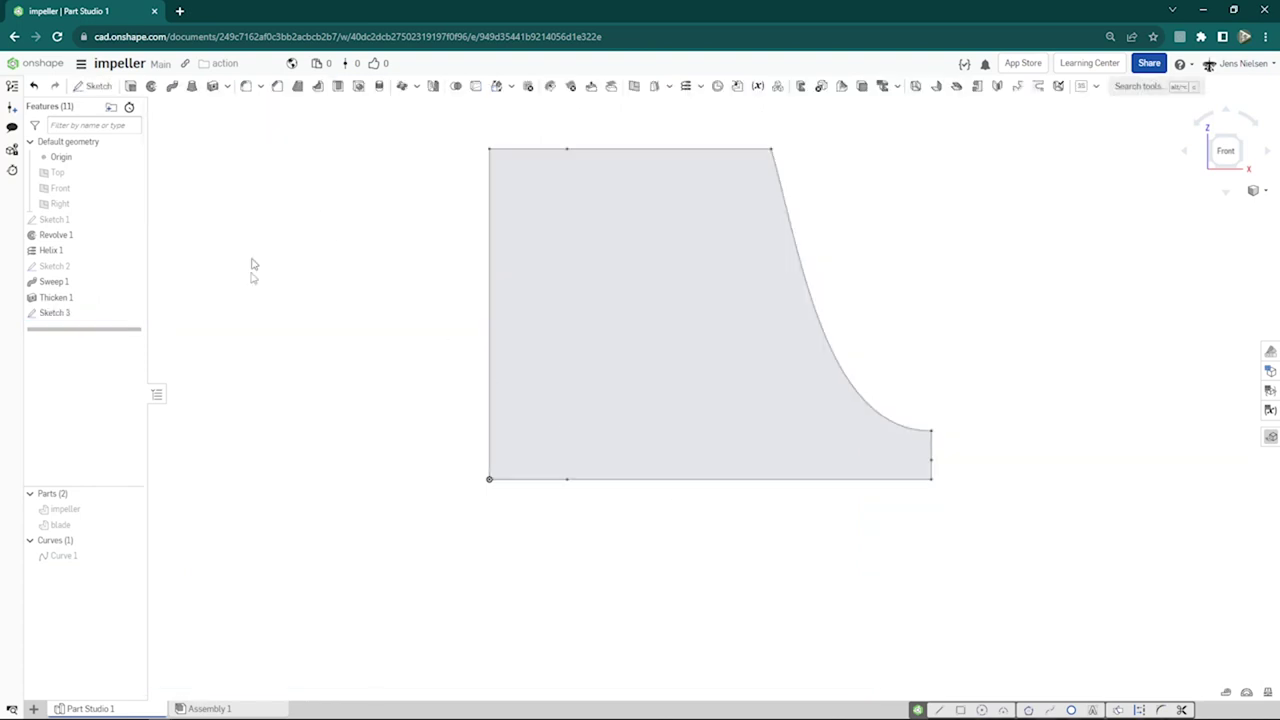
{"action": "left_click", "coordinate": [131, 526]}
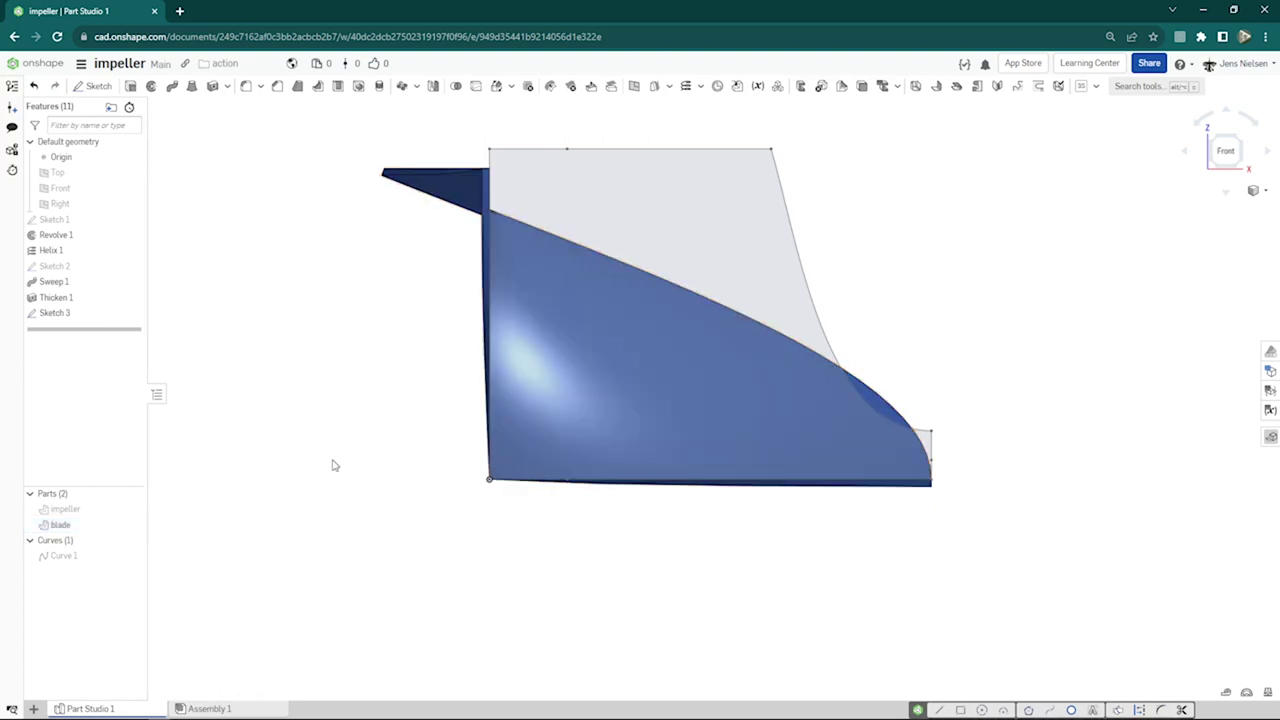
- Revolve the closed Sketch 3 profile fully around its vertical axis edge as an intersect, with the blade as merge scope
{"action": "left_click", "coordinate": [152, 87]}
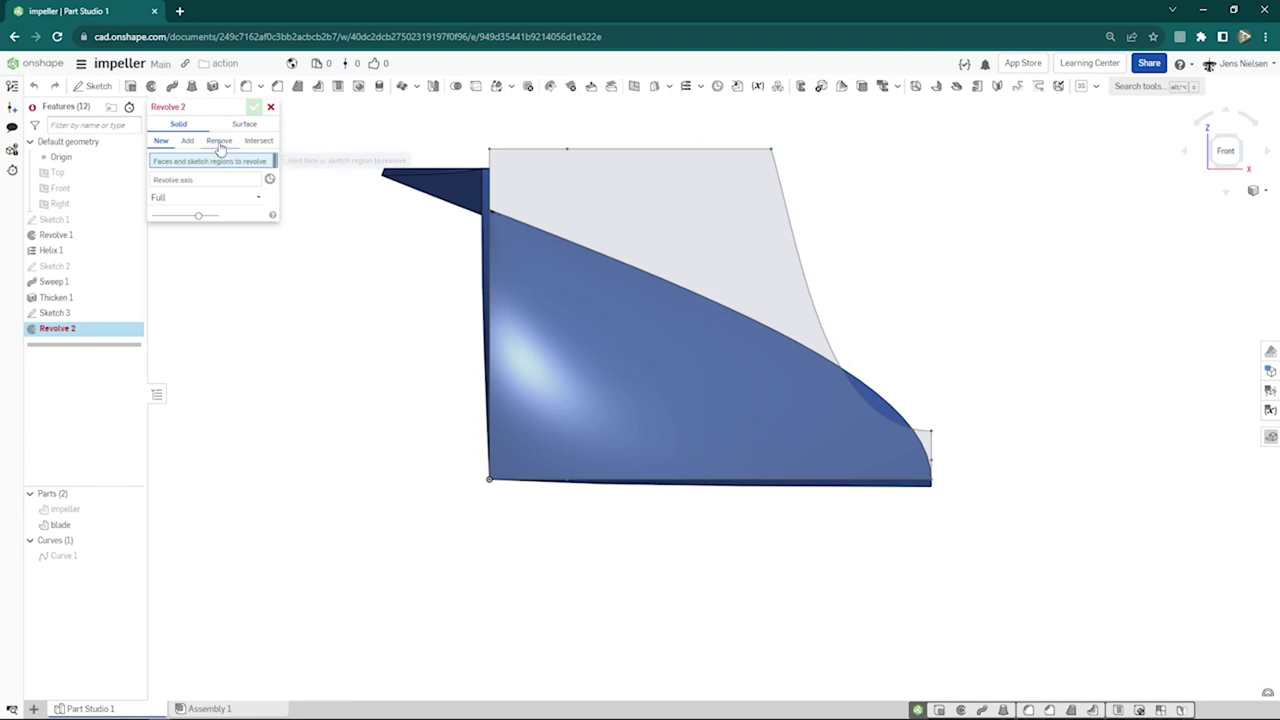
{"action": "left_click", "coordinate": [259, 142]}
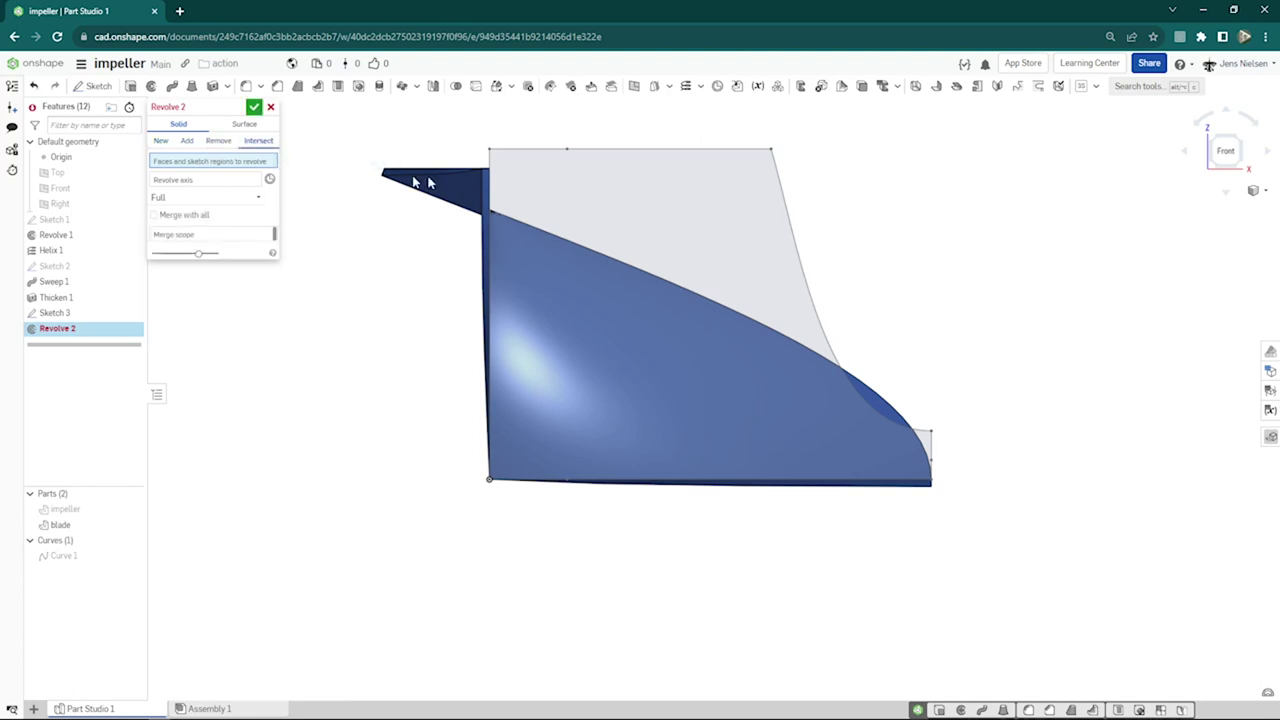
{"action": "left_click", "coordinate": [582, 191]}
{"action": "left_click", "coordinate": [240, 190]}
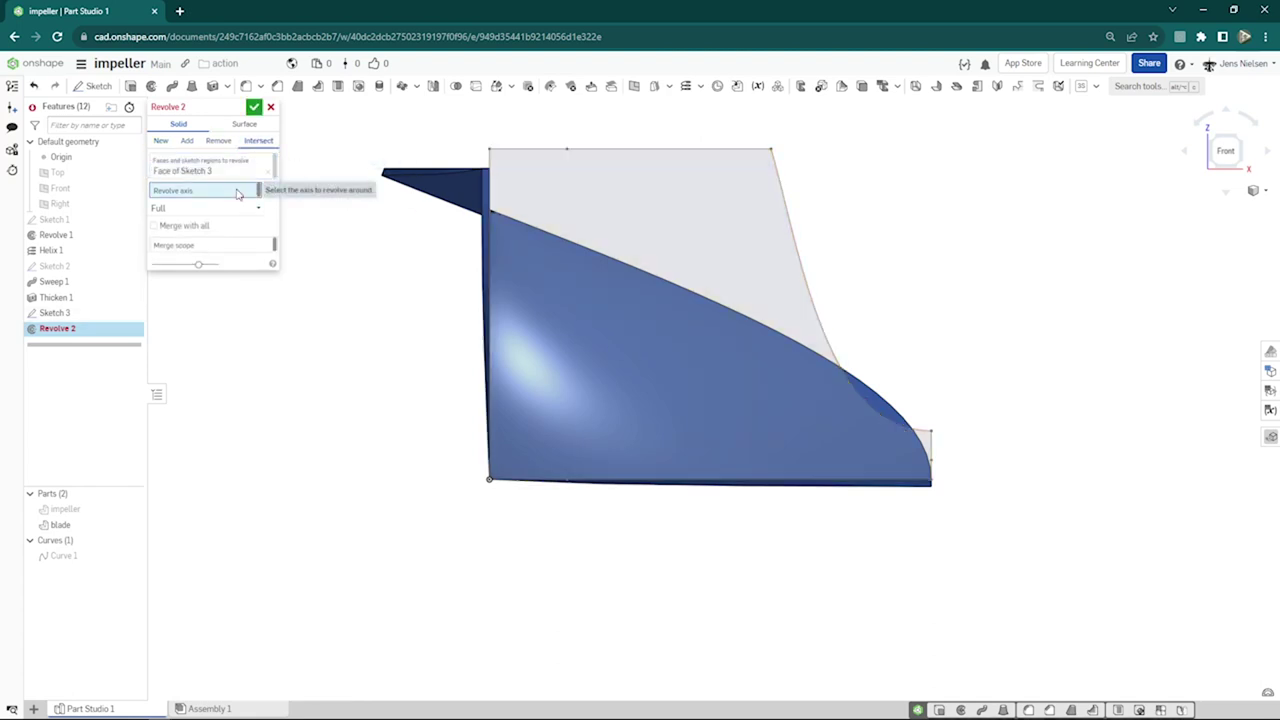
{"action": "left_click", "coordinate": [490, 165]}
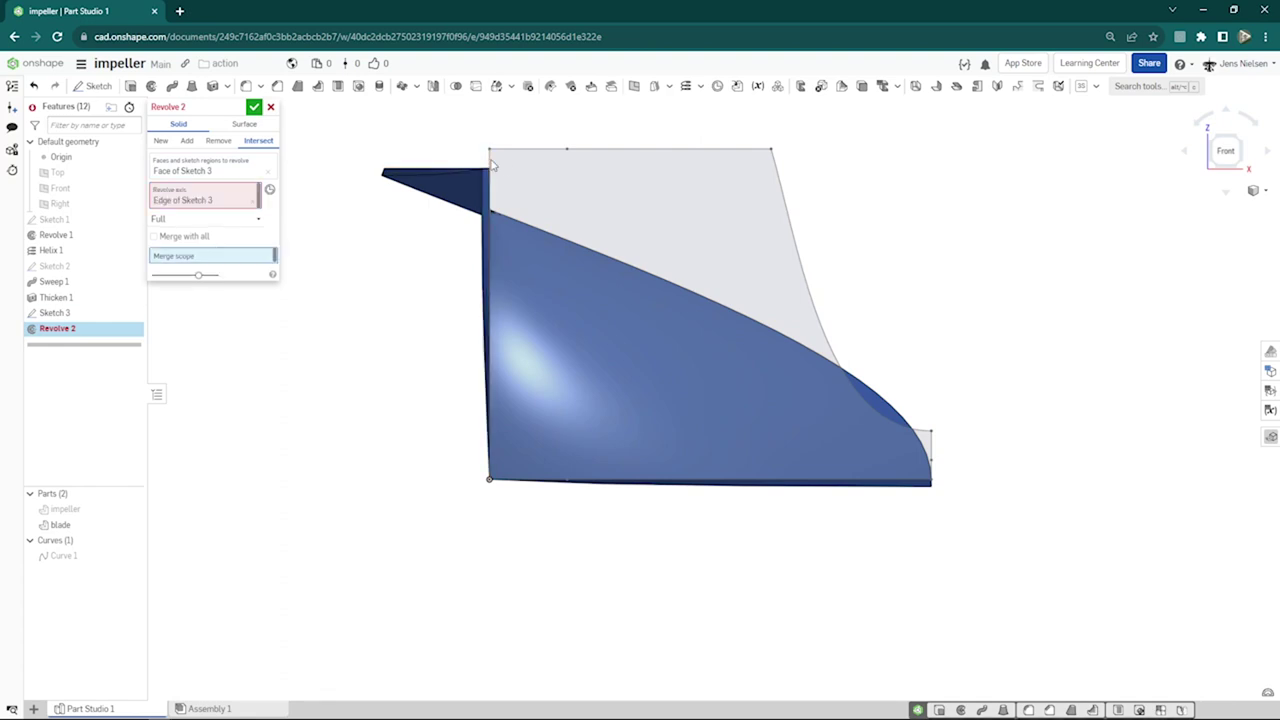
{"action": "left_click", "coordinate": [255, 142]}
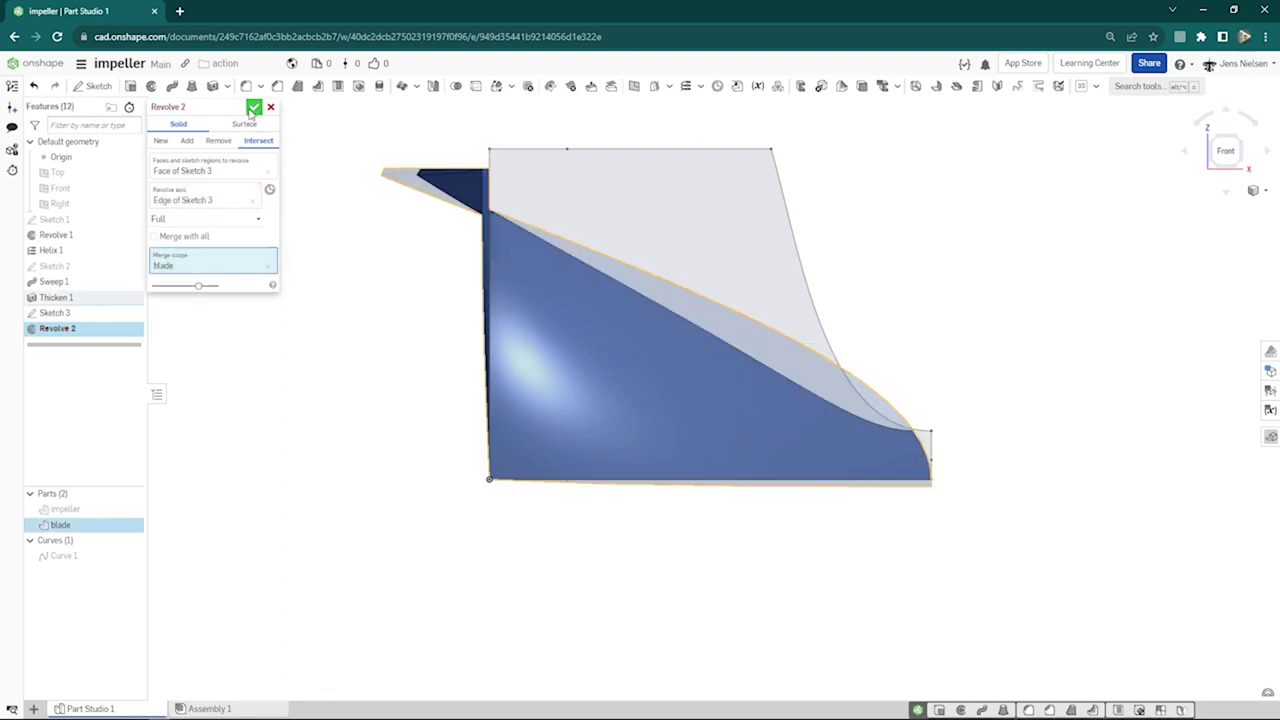
{"action": "left_click", "coordinate": [255, 108]}
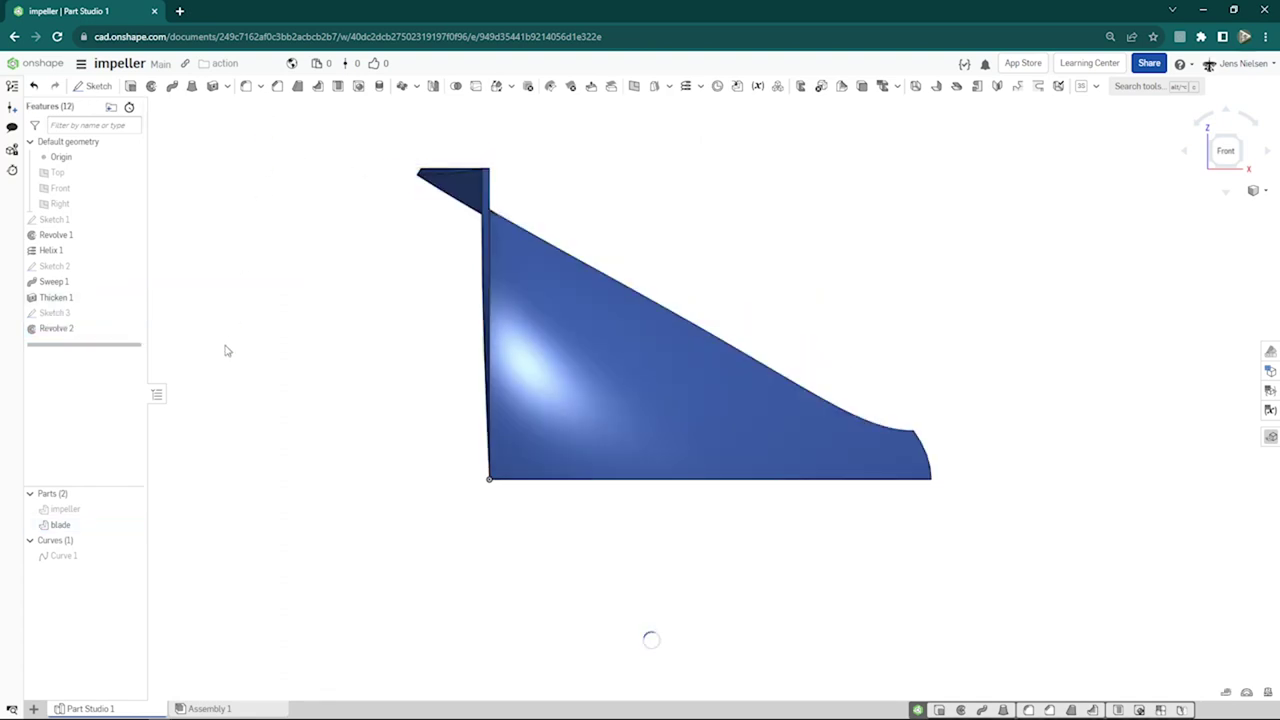
- Show the impeller part again and offset the disc's outer rim face and bottom face by 1 mm with Move face
{"action": "left_click", "coordinate": [131, 511]}
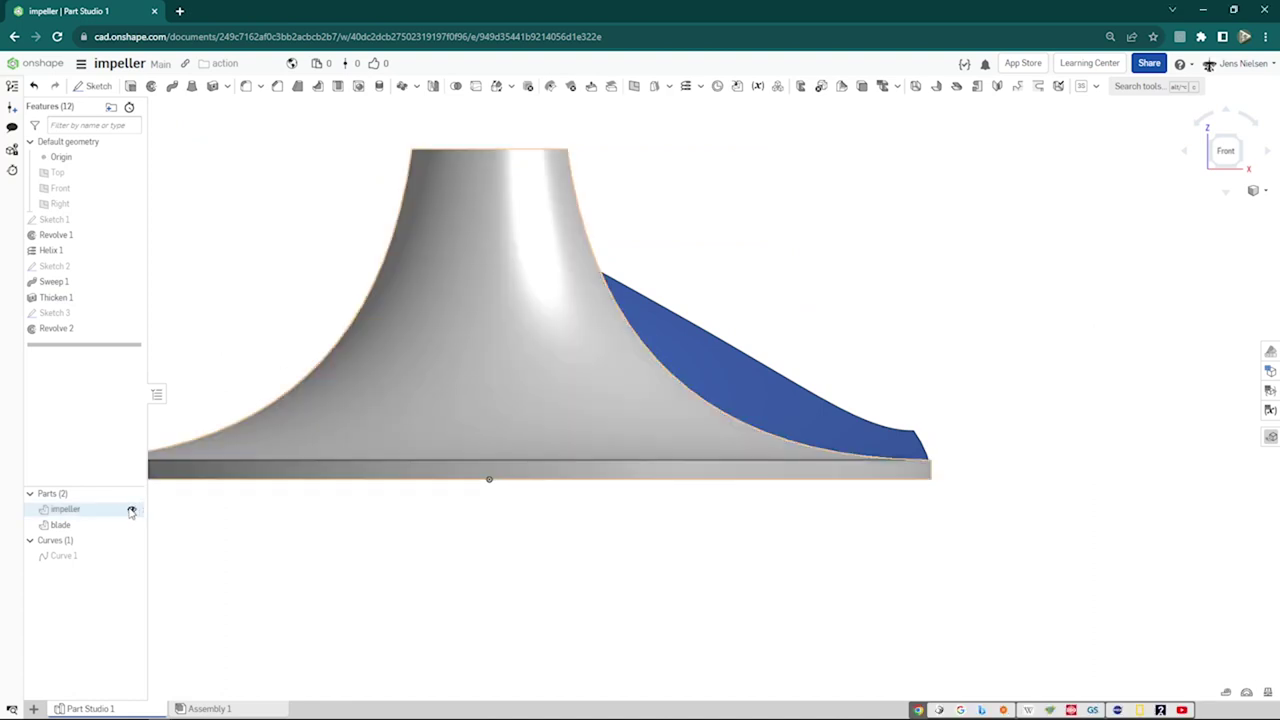
{"action": "key", "text": "shift+7"}
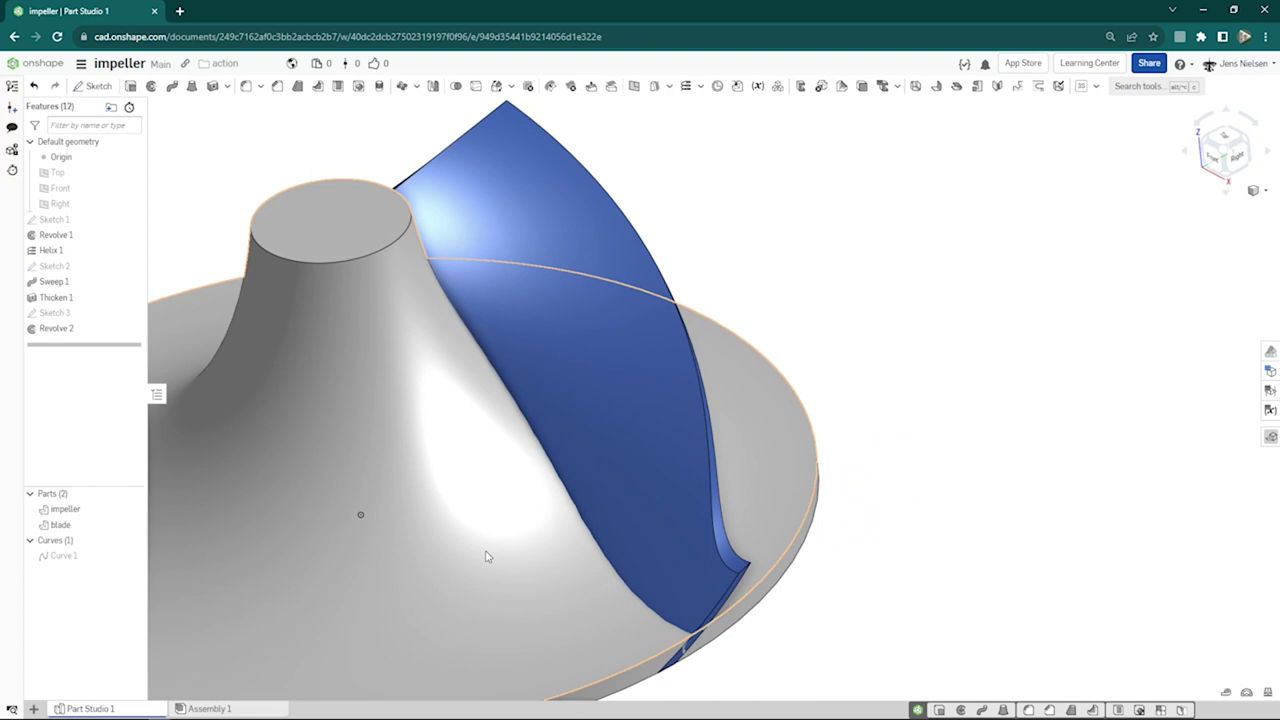
{"action": "key", "text": "Up"}
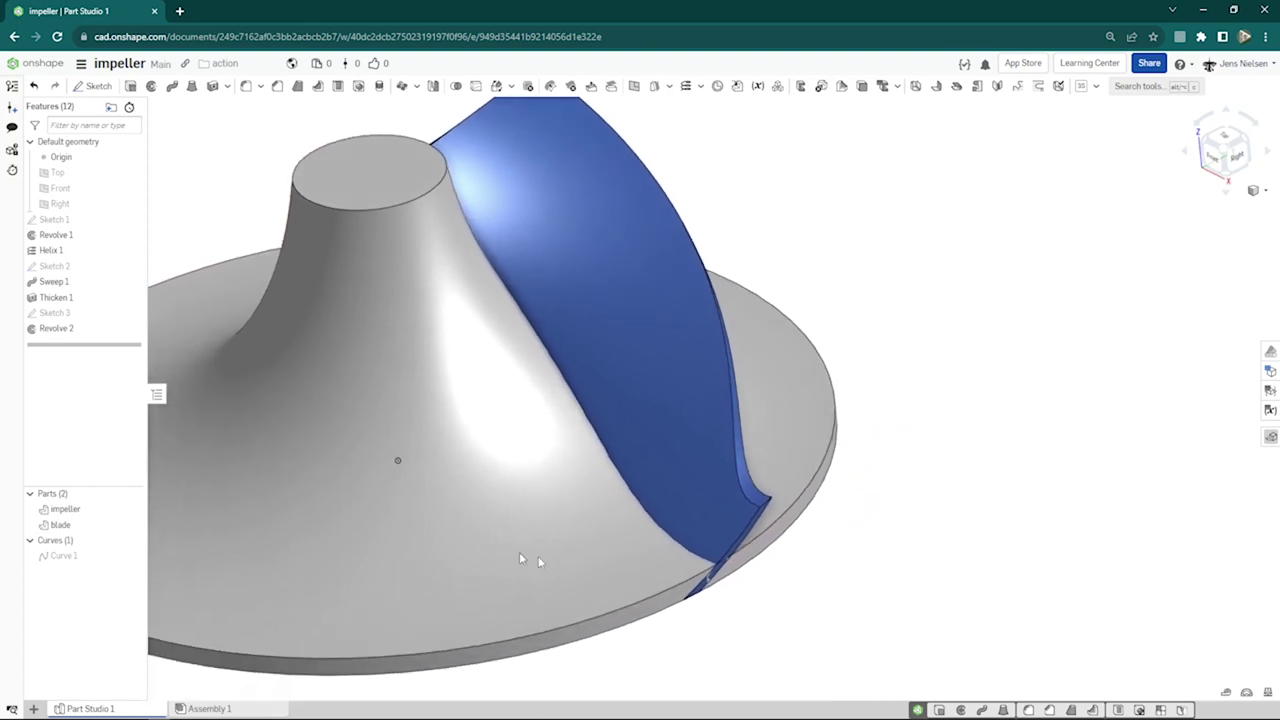
{"action": "key", "text": "Up"}
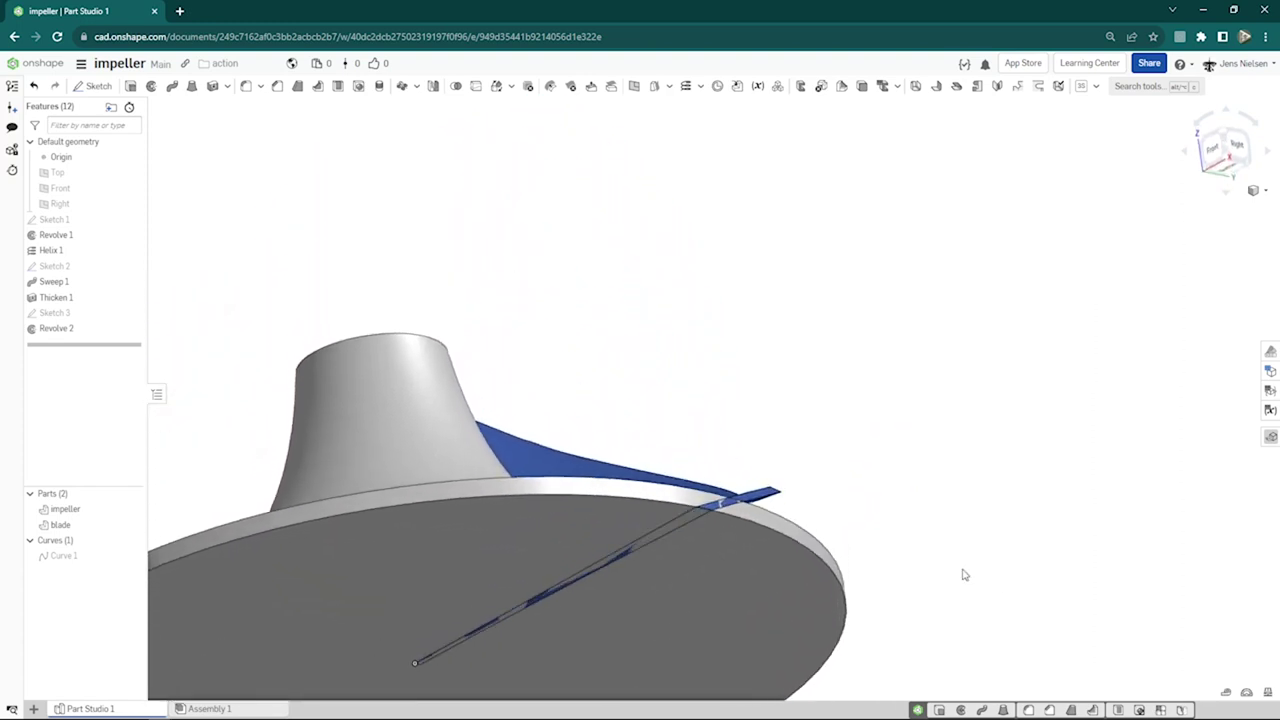
{"action": "scroll", "coordinate": [918, 558], "scroll_direction": "up", "scroll_amount": 3}
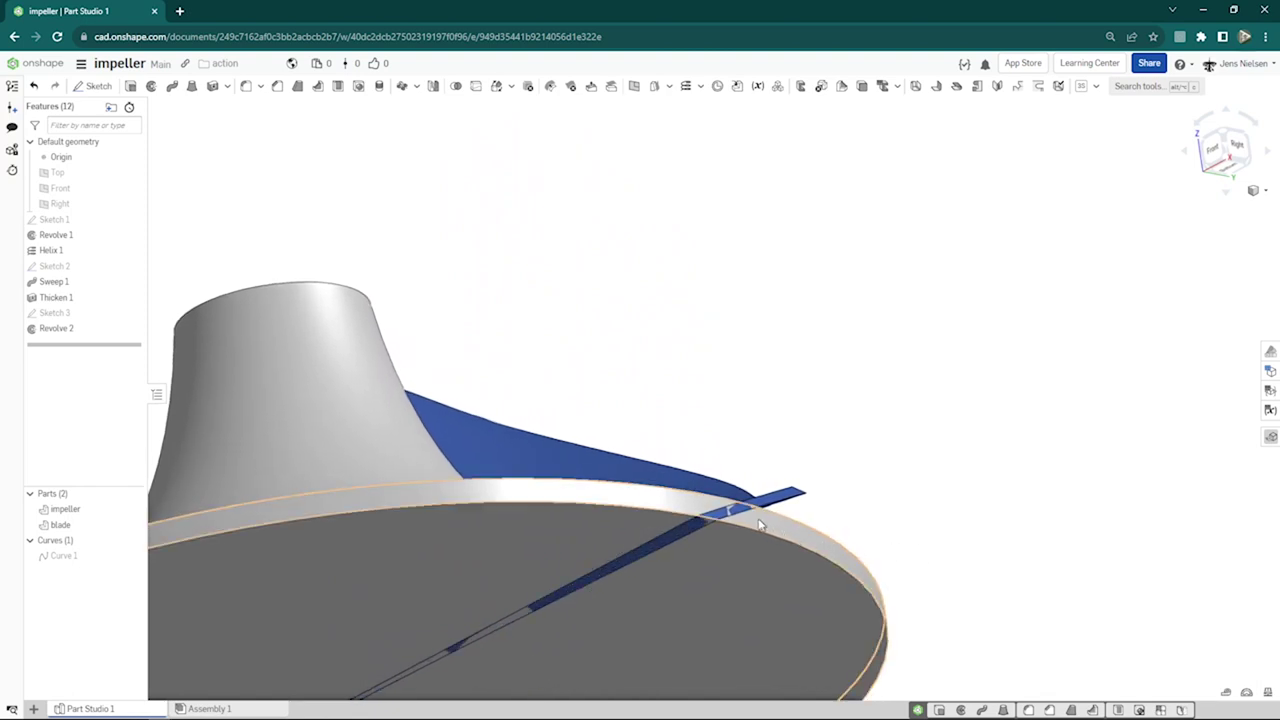
{"action": "right_click_drag", "start_coordinate": [769, 519], "coordinate": [771, 466]}
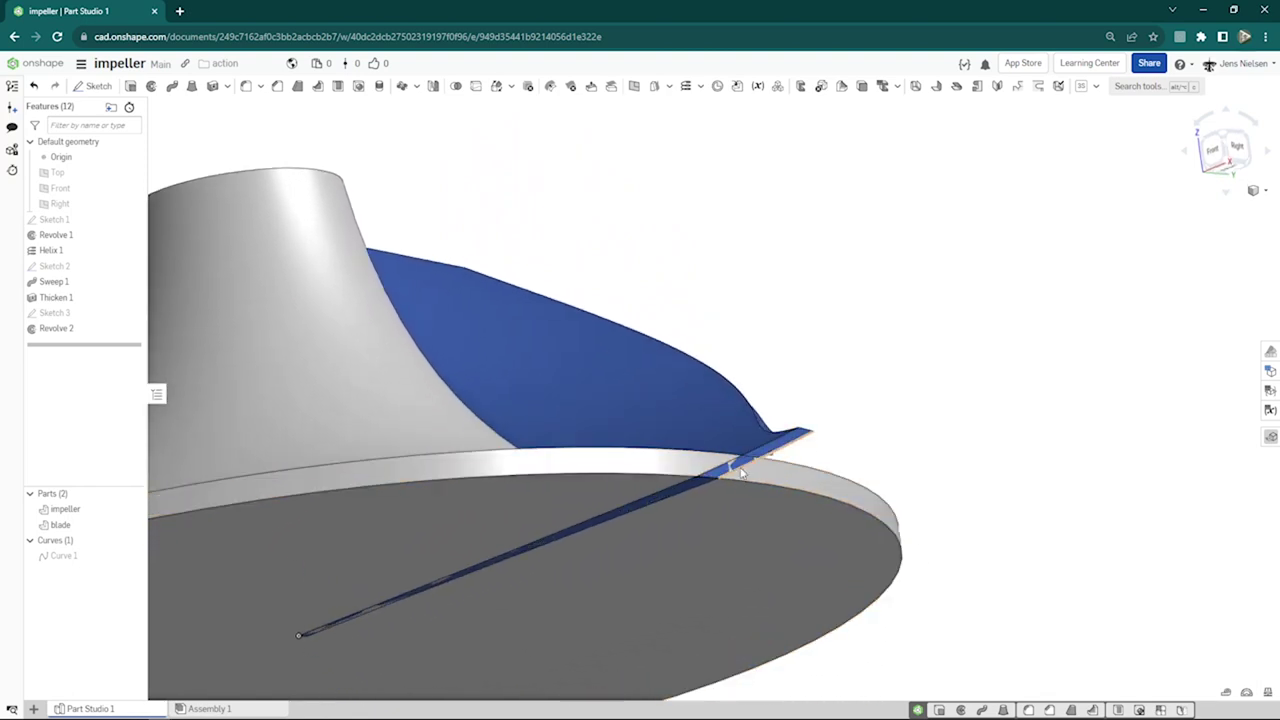
{"action": "right_click_drag", "start_coordinate": [688, 476], "coordinate": [651, 277]}
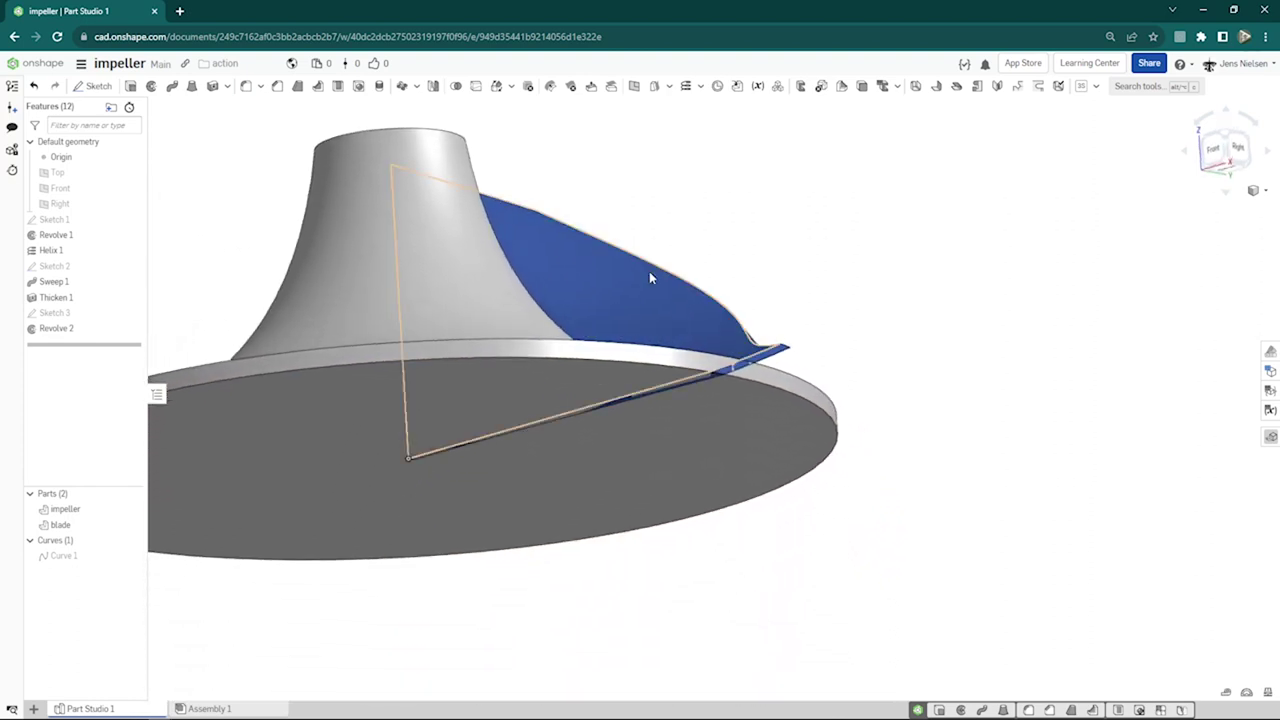
{"action": "left_click", "coordinate": [591, 88]}
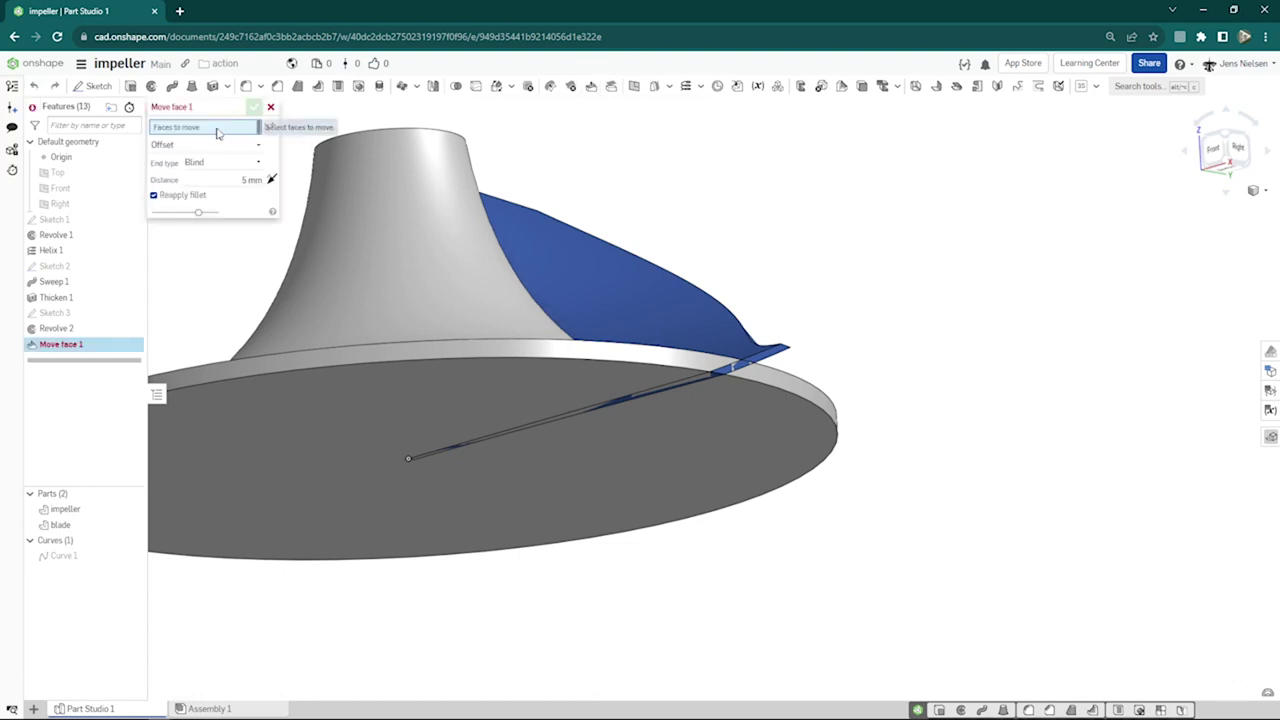
{"action": "left_click", "coordinate": [252, 180]}
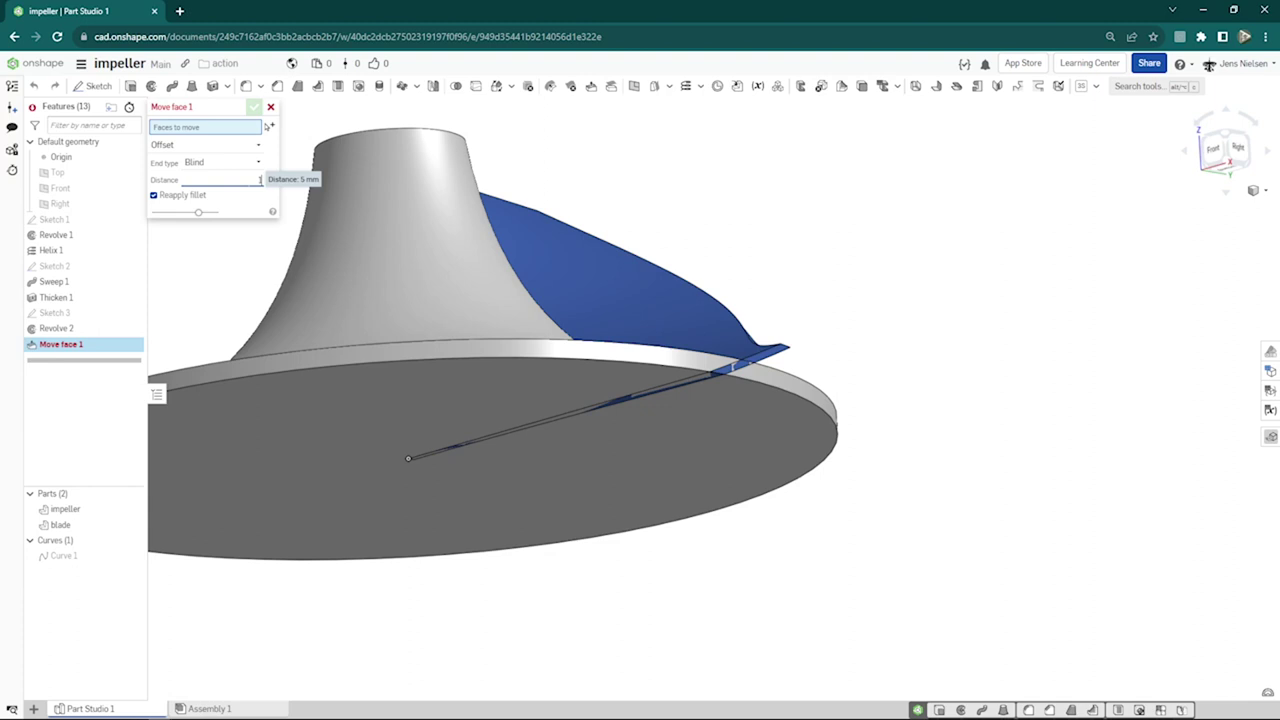
{"action": "left_click", "coordinate": [397, 355]}
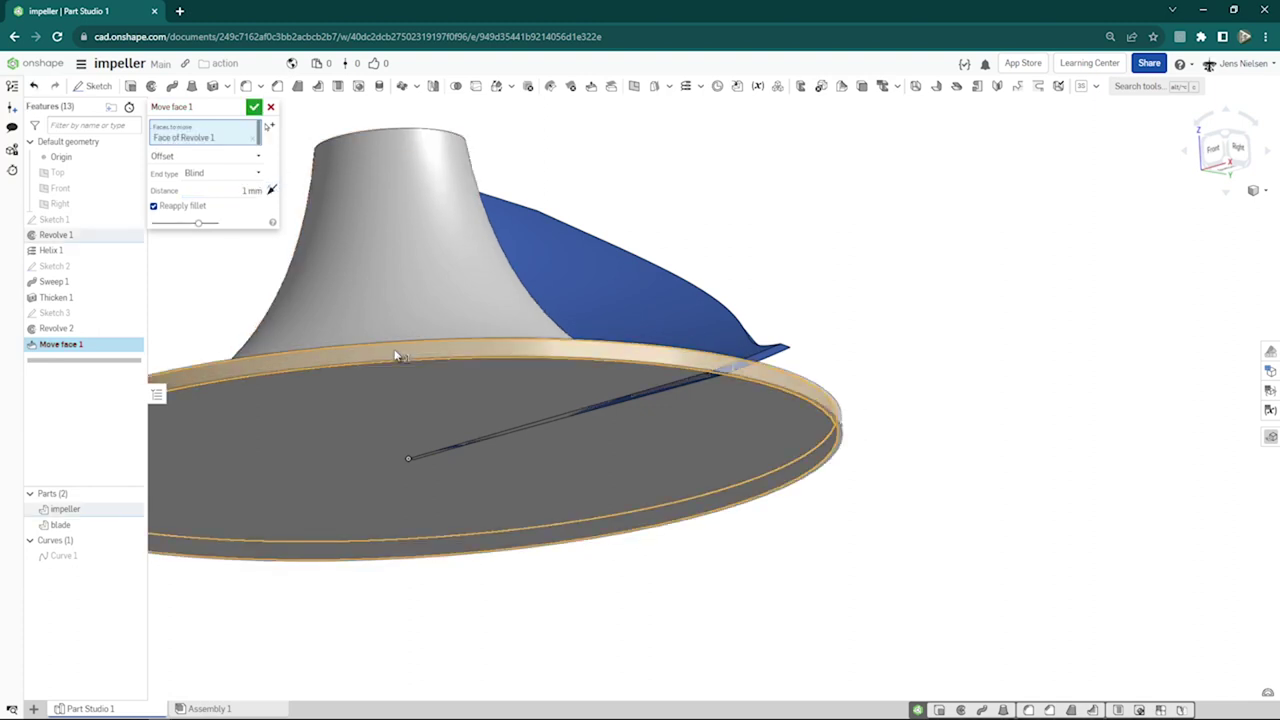
{"action": "left_click", "coordinate": [393, 379]}
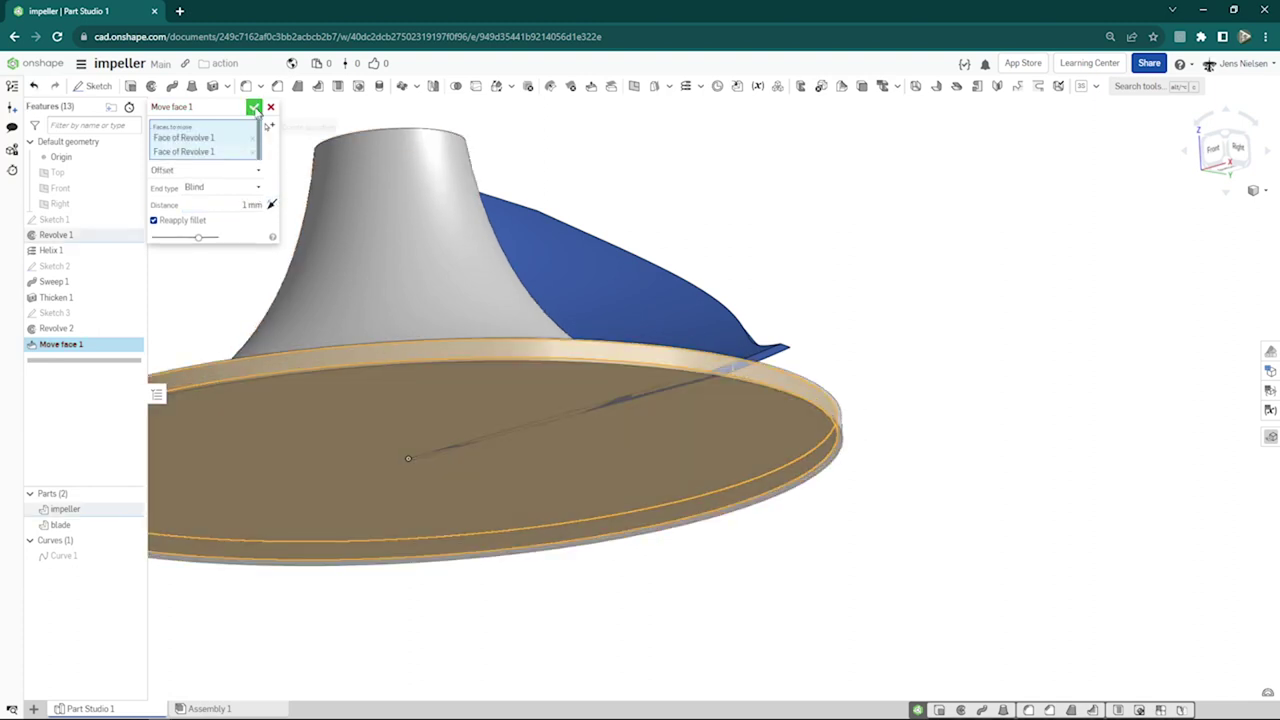
{"action": "left_click", "coordinate": [254, 107]}
- Fillet the blade's two straight top edges, the short tip corner edge and both curved outer edges with a 0.4 mm radius
{"action": "right_click_drag", "start_coordinate": [911, 283], "coordinate": [737, 368]}
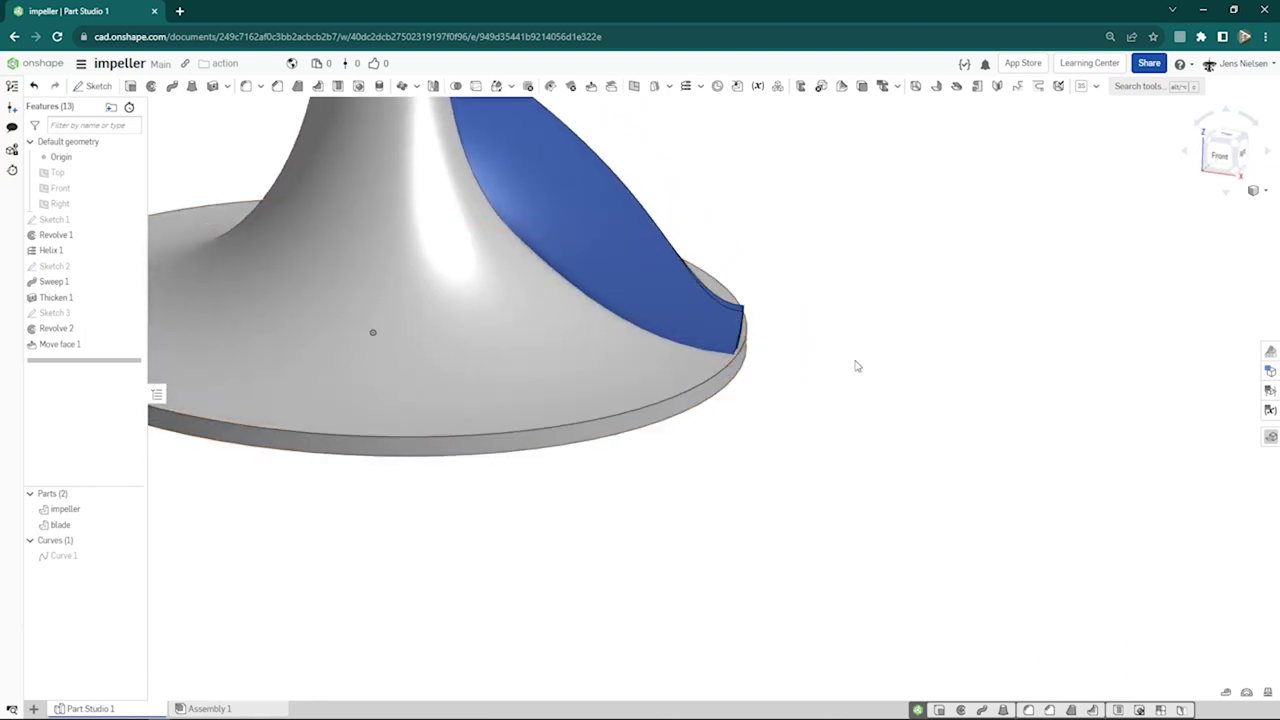
{"action": "right_click_drag", "start_coordinate": [857, 366], "coordinate": [771, 229]}
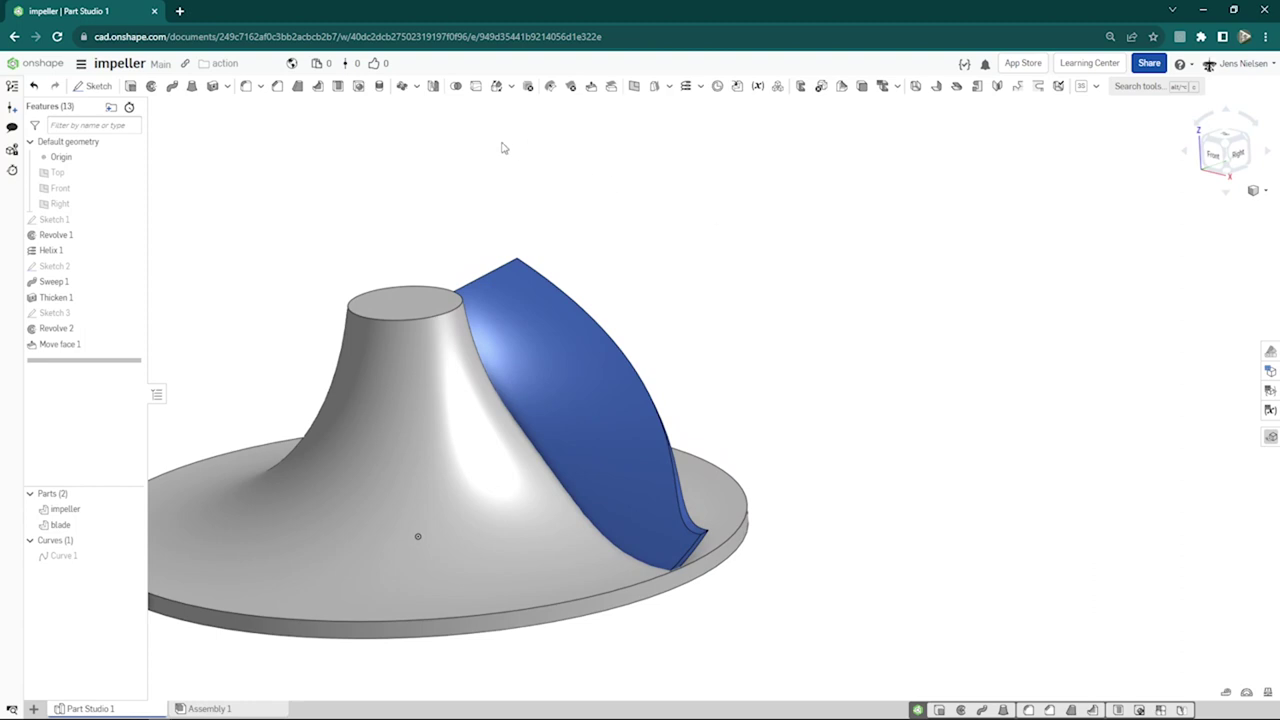
{"action": "left_click", "coordinate": [245, 88]}
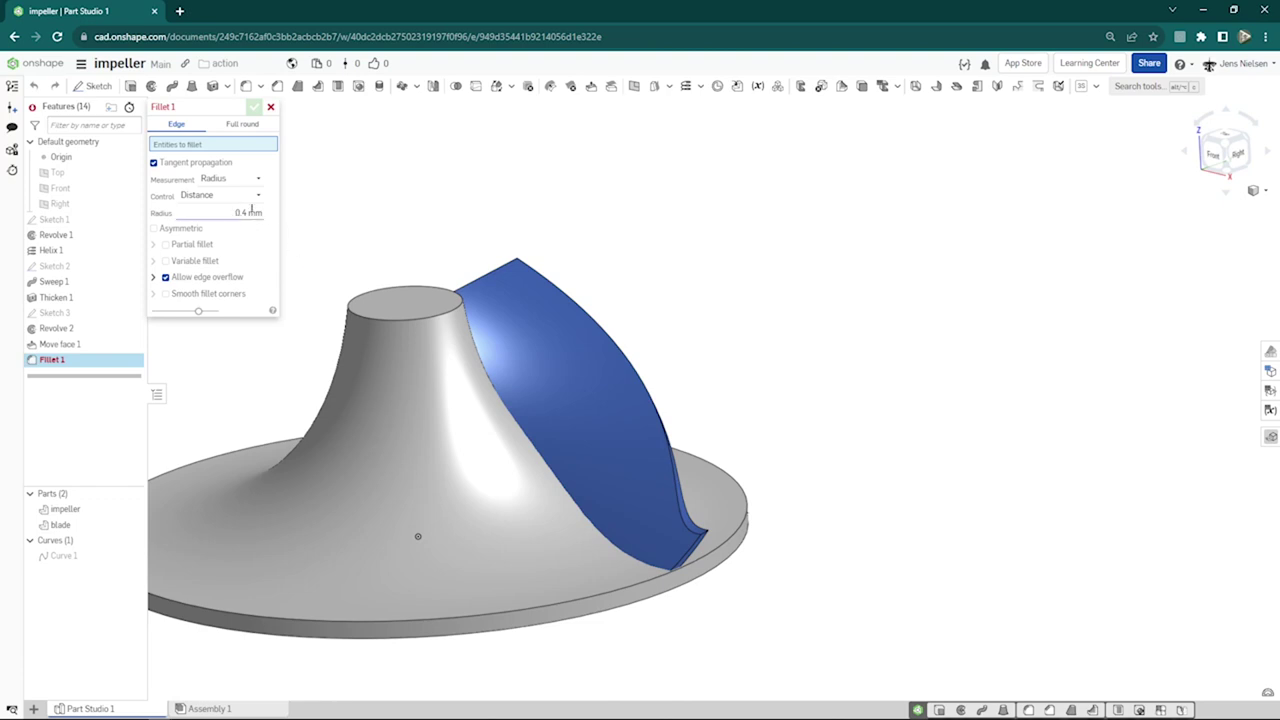
{"action": "scroll", "coordinate": [417, 234], "scroll_direction": "up", "scroll_amount": 10}
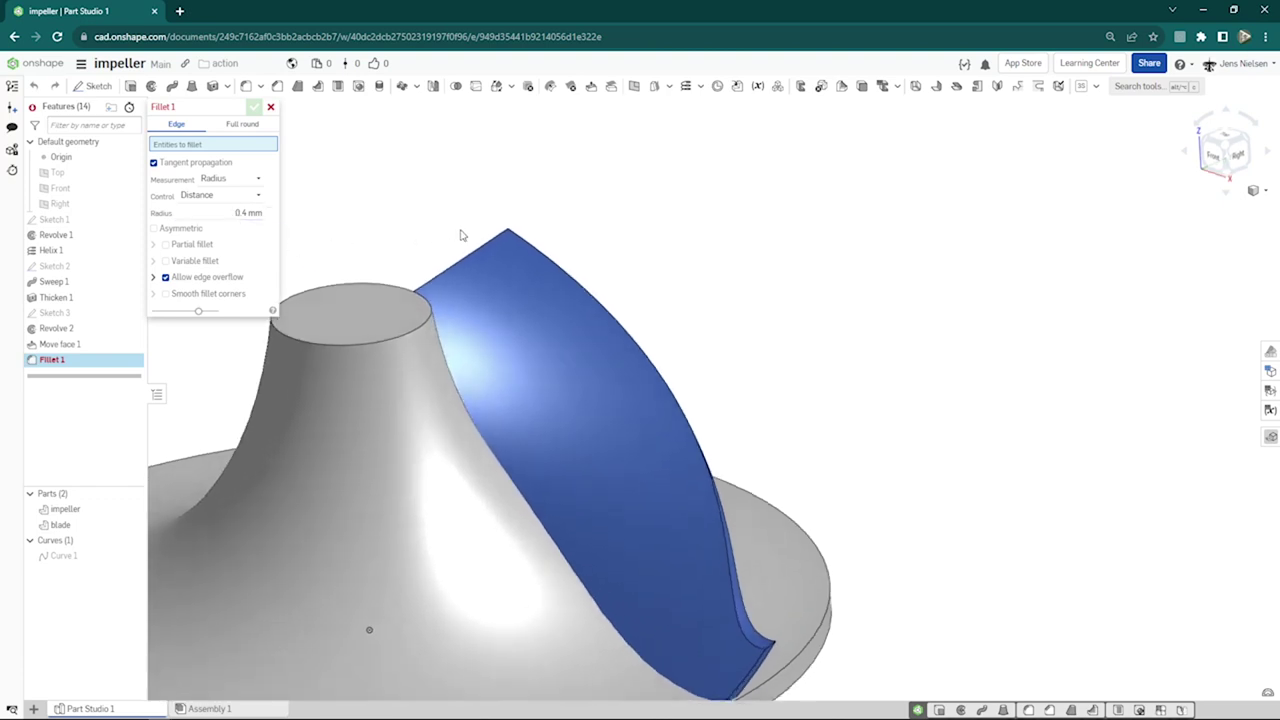
{"action": "scroll", "coordinate": [455, 294], "scroll_direction": "up", "scroll_amount": 3}
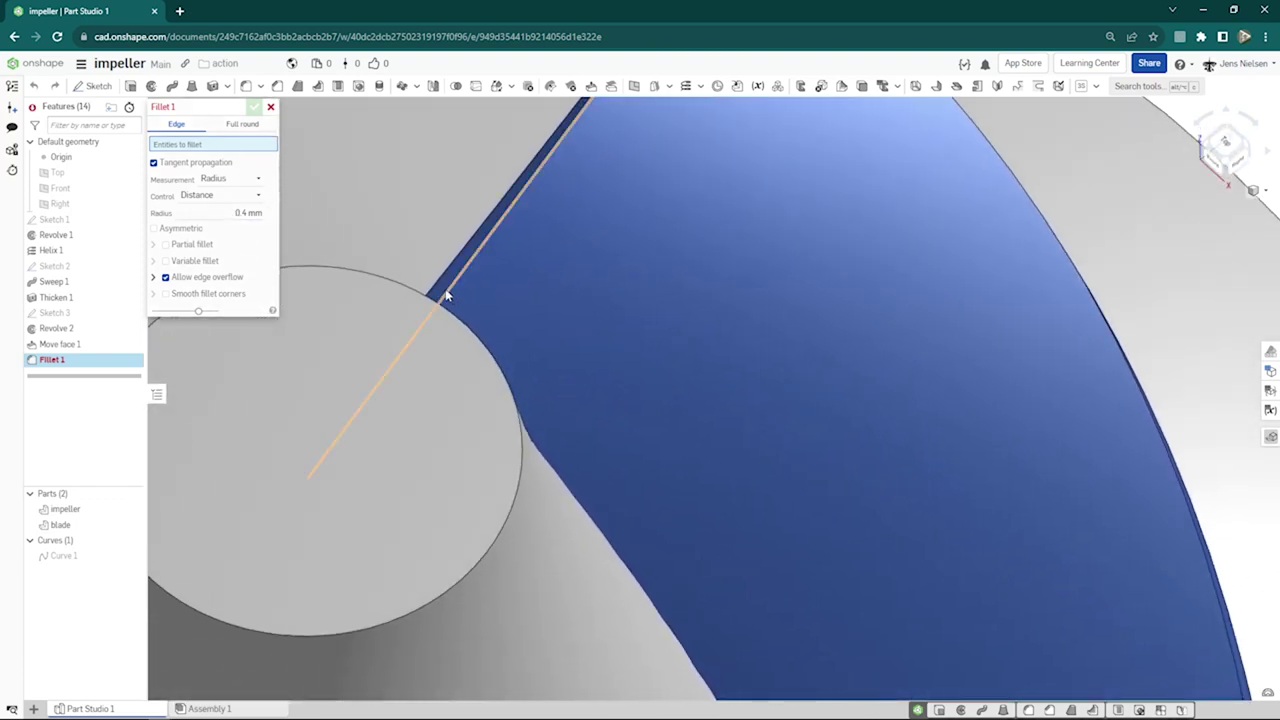
{"action": "left_click", "coordinate": [446, 295]}
{"action": "left_click", "coordinate": [438, 292]}
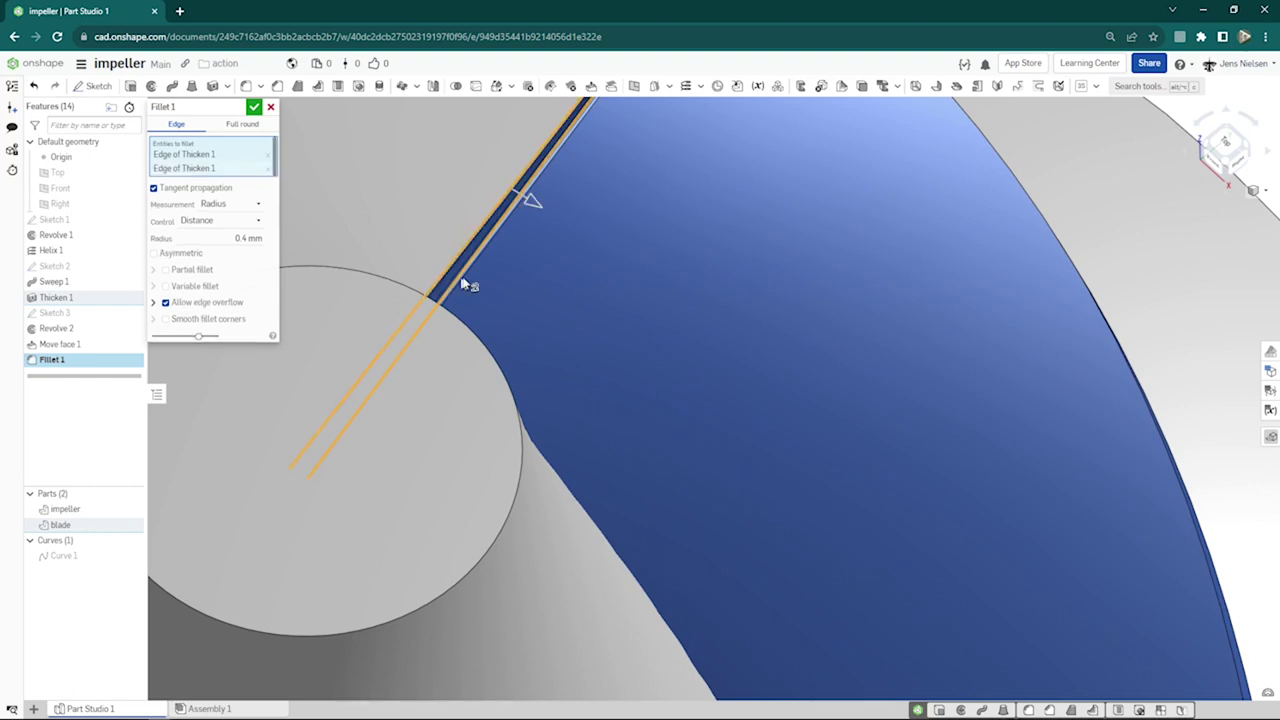
{"action": "right_click_drag", "start_coordinate": [463, 284], "coordinate": [640, 284]}
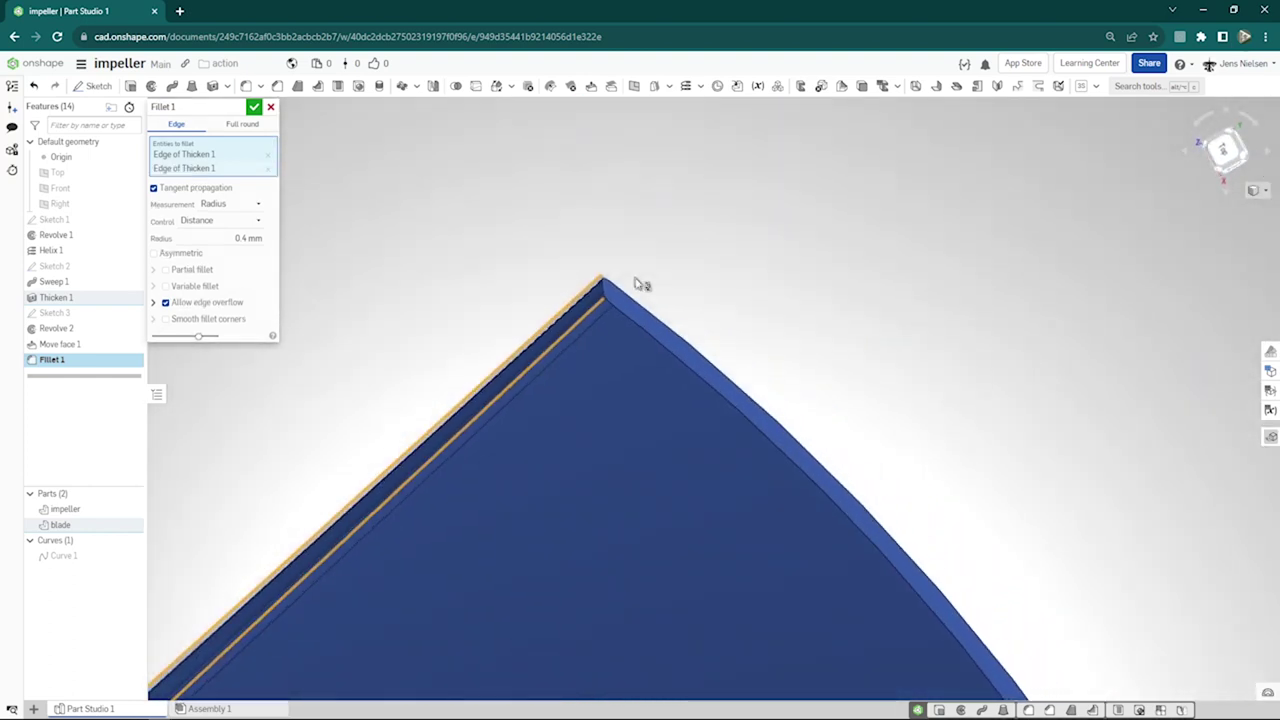
{"action": "left_click", "coordinate": [605, 310]}
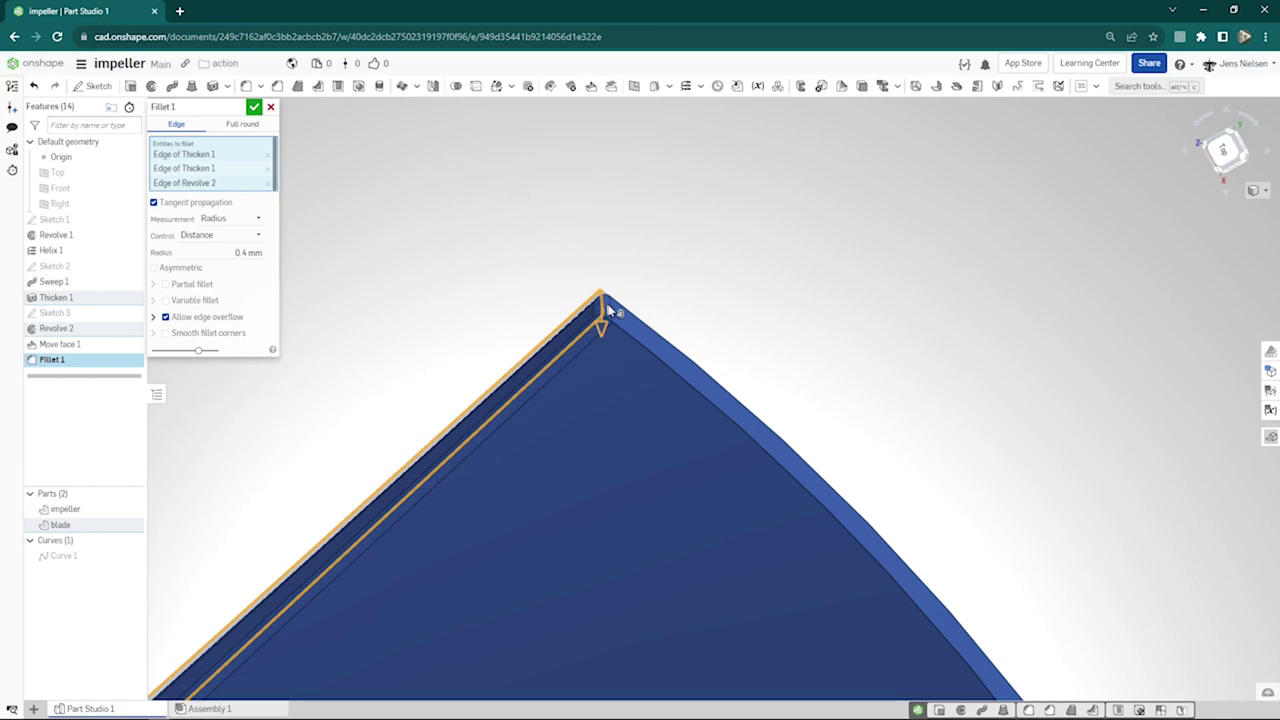
{"action": "left_click", "coordinate": [632, 326]}
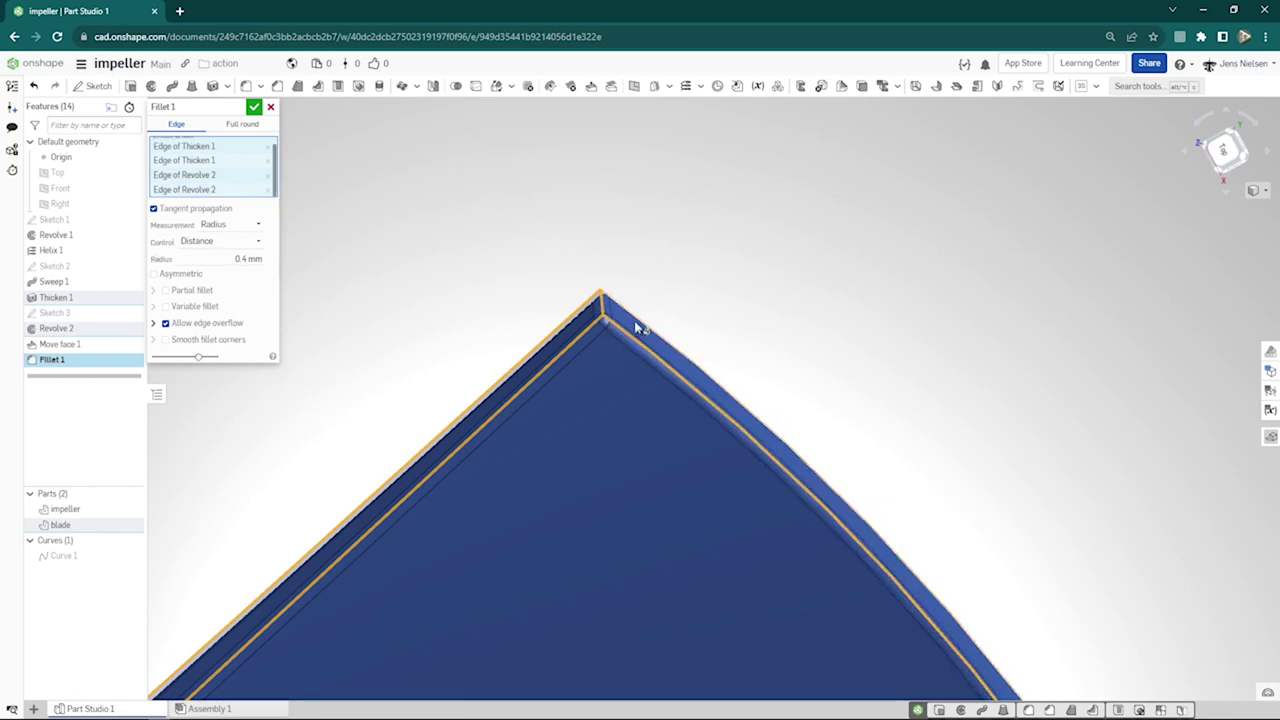
{"action": "left_click", "coordinate": [636, 318]}
{"action": "right_click_drag", "start_coordinate": [636, 318], "coordinate": [568, 278]}
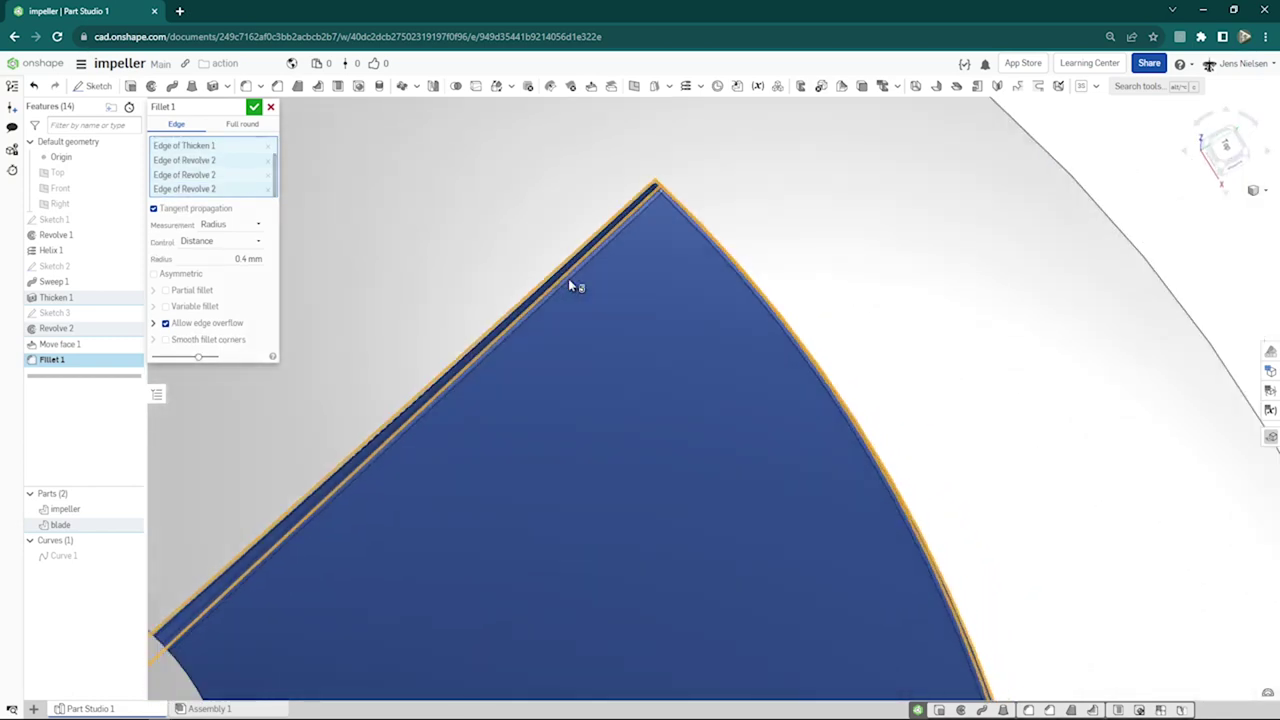
{"action": "key", "text": "f"}
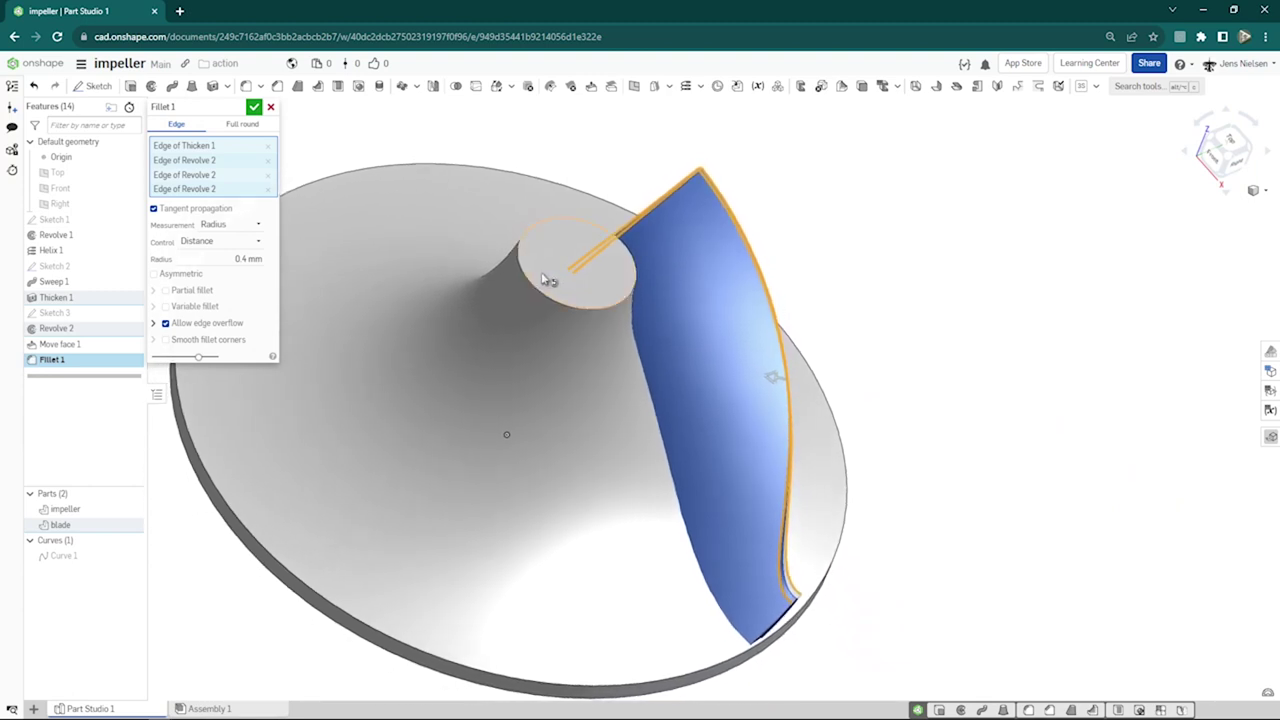
{"action": "left_click", "coordinate": [254, 107]}
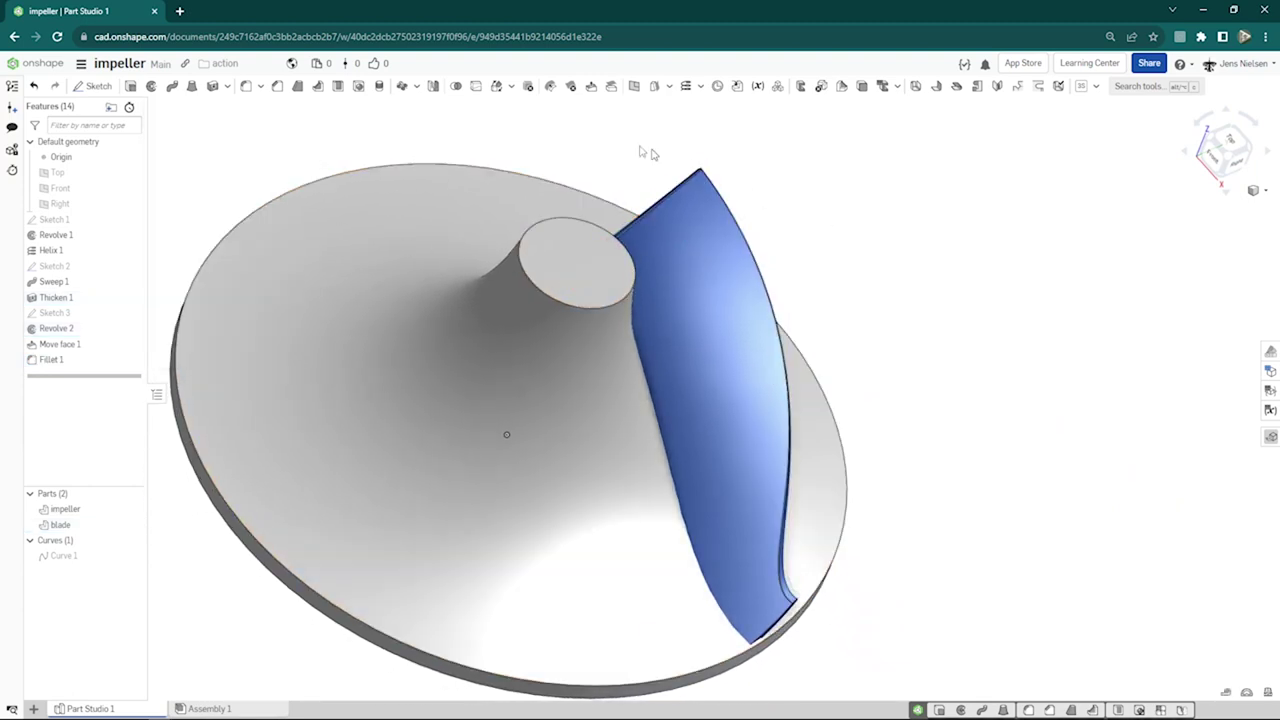
- Unite the blade and impeller parts into one part with a Boolean union
{"action": "left_click", "coordinate": [455, 86]}
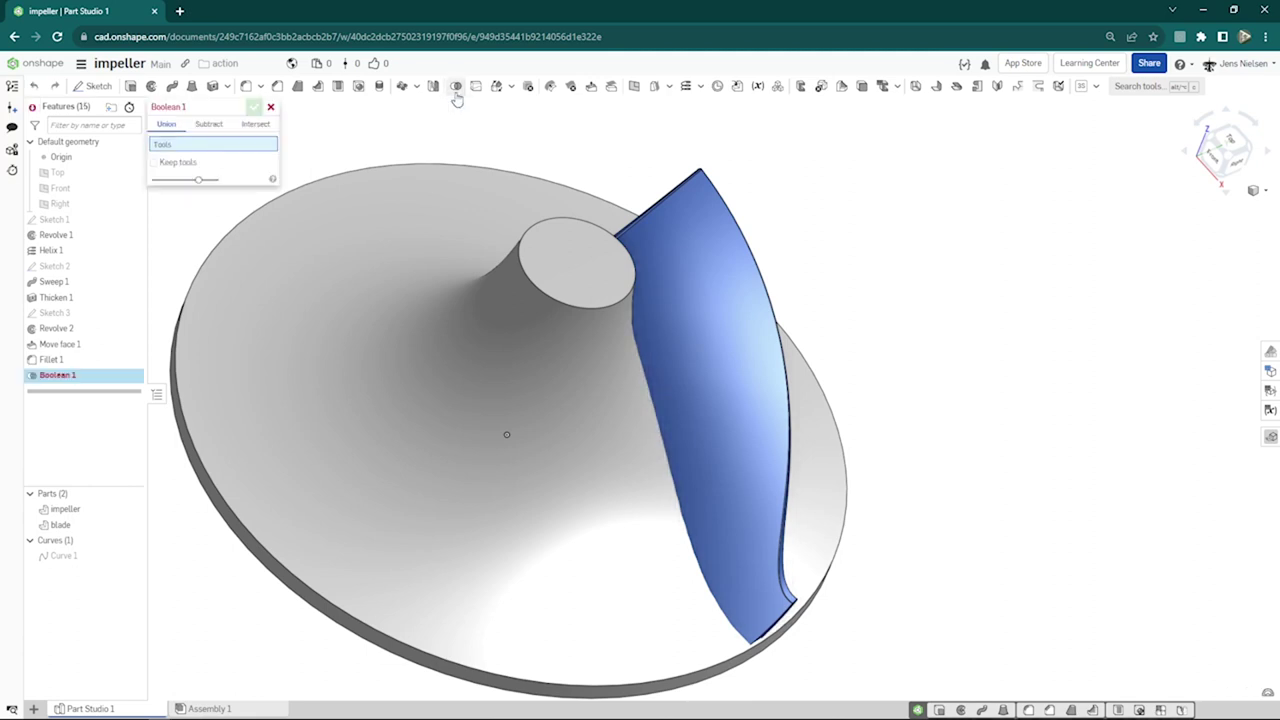
{"action": "left_click", "coordinate": [725, 312]}
{"action": "left_click", "coordinate": [608, 379]}
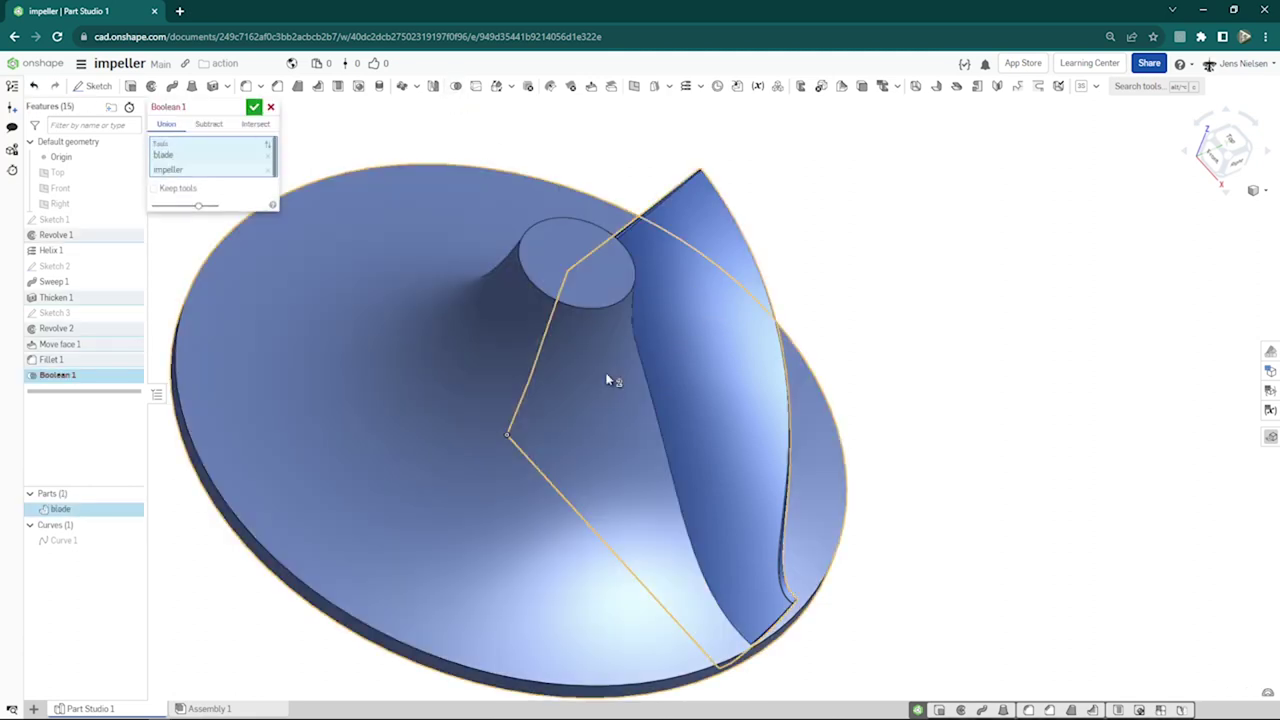
{"action": "left_click", "coordinate": [255, 107]}
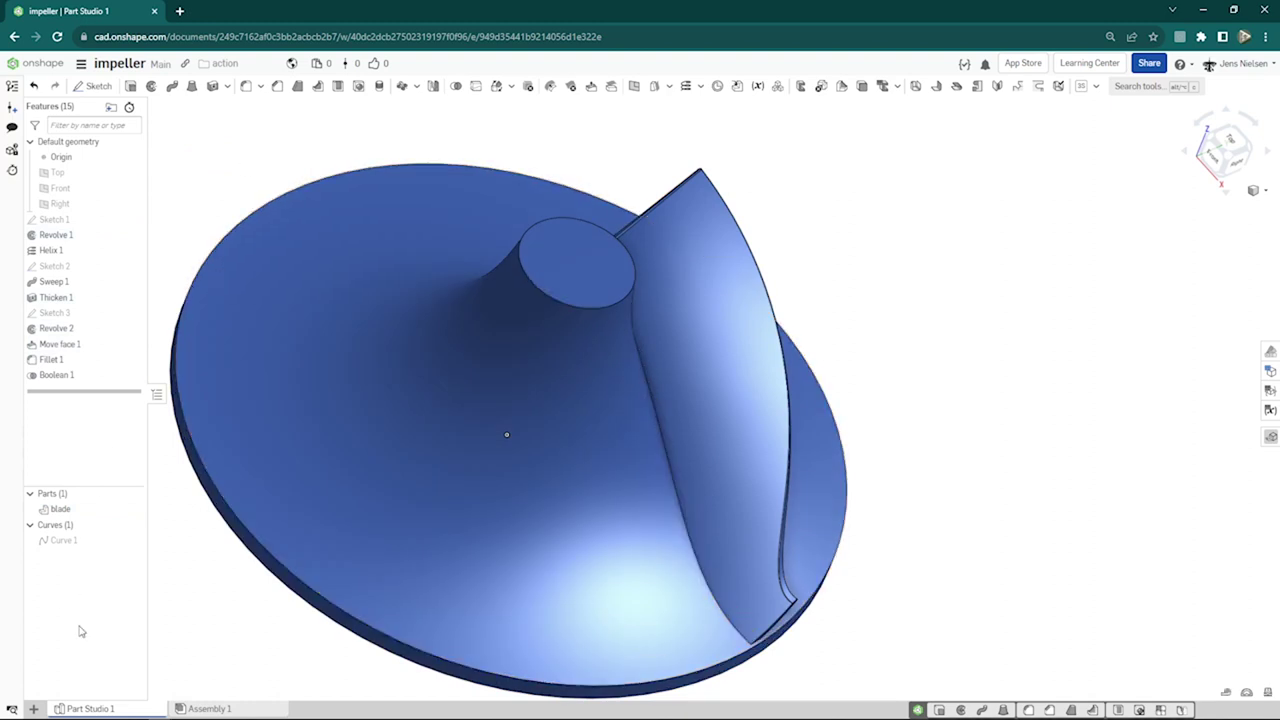
- Change the appearance of the merged blade part to light grey EAEAEA
{"action": "right_click", "coordinate": [57, 509]}
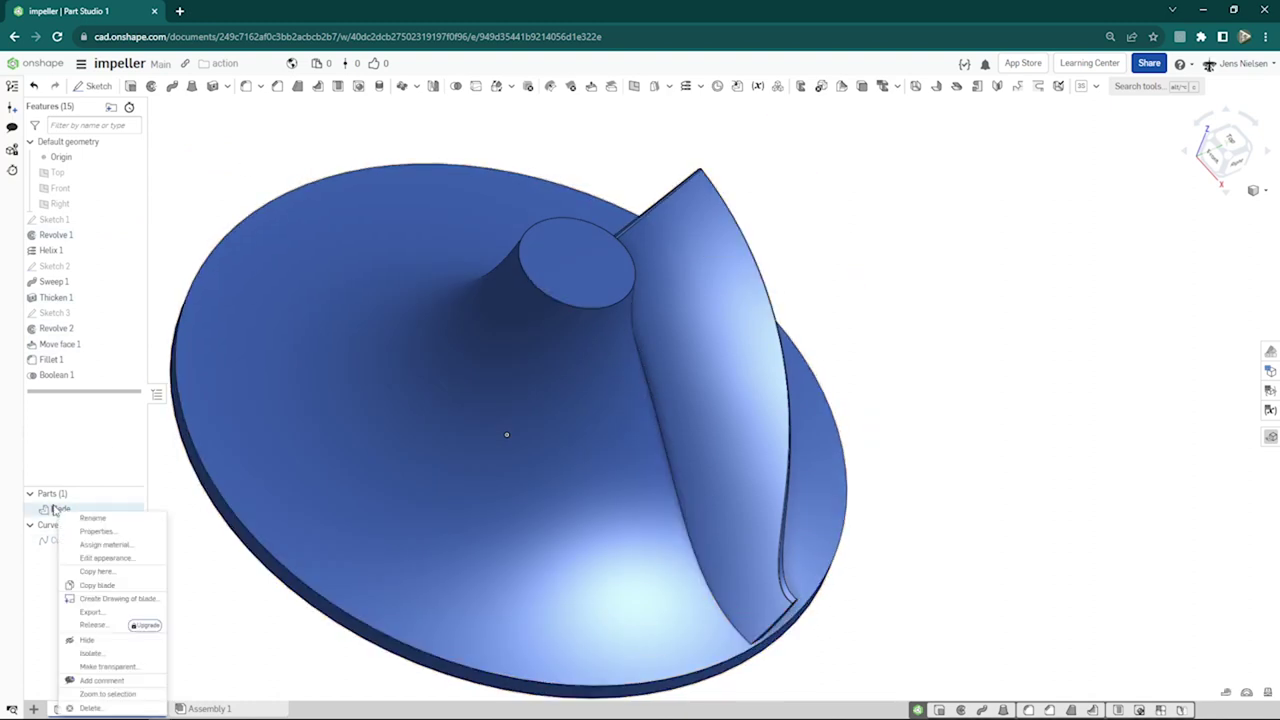
{"action": "left_click", "coordinate": [110, 558]}
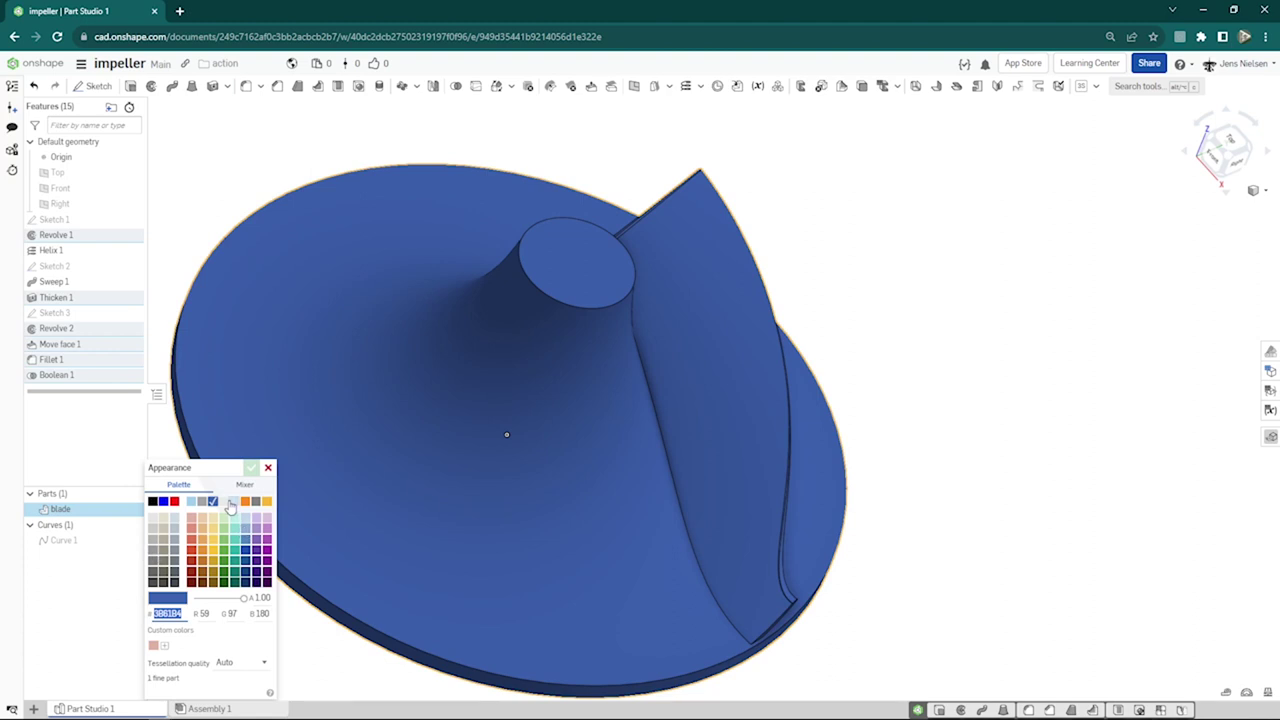
{"action": "left_click", "coordinate": [226, 501]}
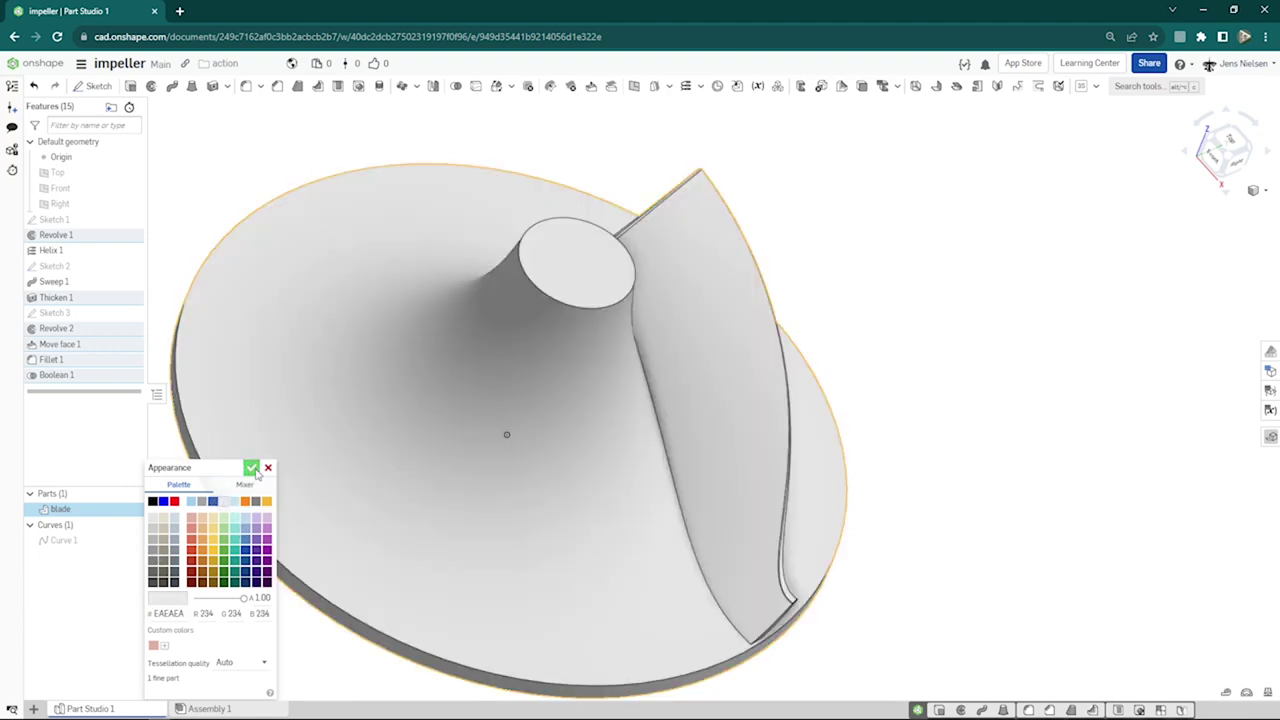
{"action": "left_click", "coordinate": [251, 467]}
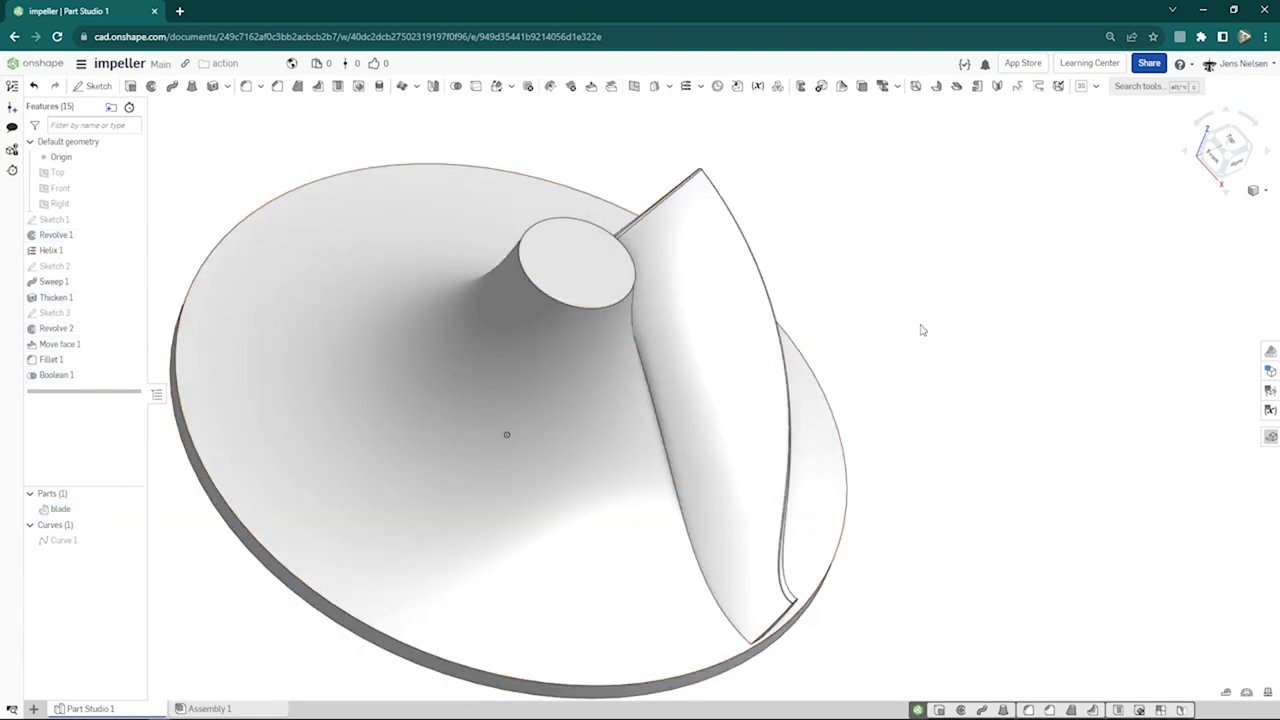
- Fillet the curved edge where the blade meets the hub with a 2 mm radius
{"action": "scroll", "coordinate": [922, 330], "scroll_direction": "up", "scroll_amount": 3}
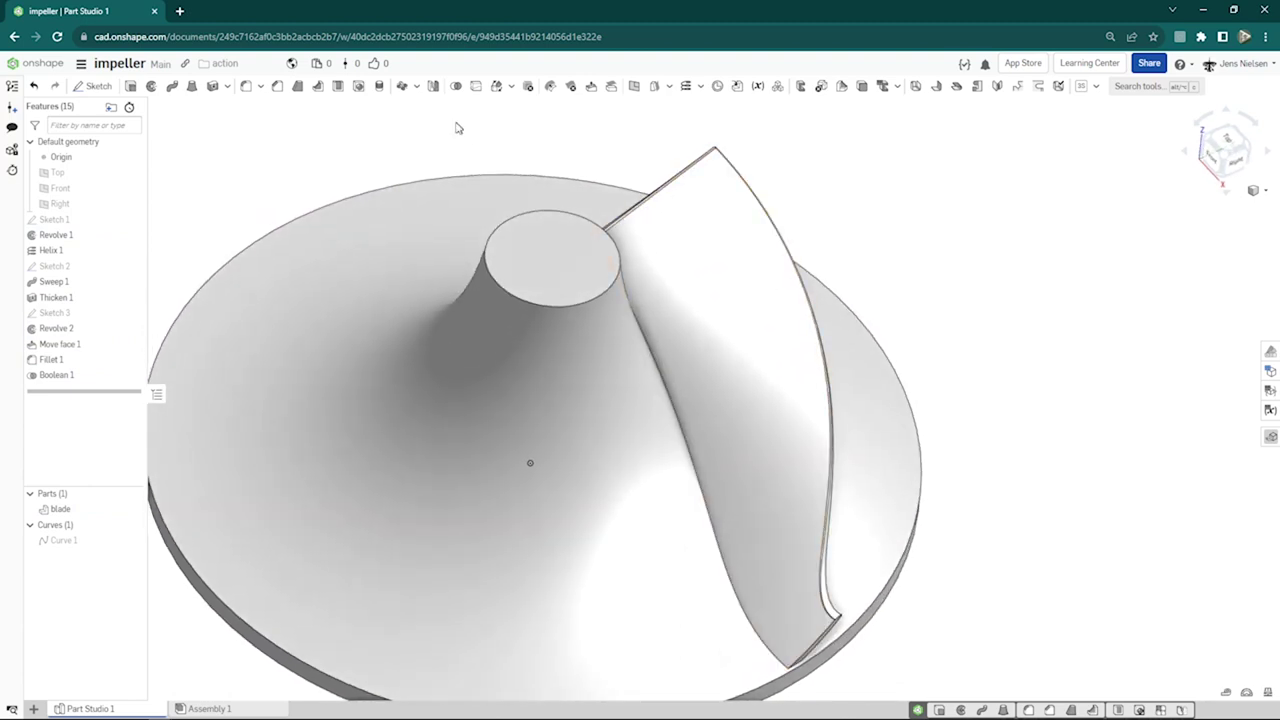
{"action": "left_click", "coordinate": [246, 87]}
{"action": "left_click", "coordinate": [248, 213]}
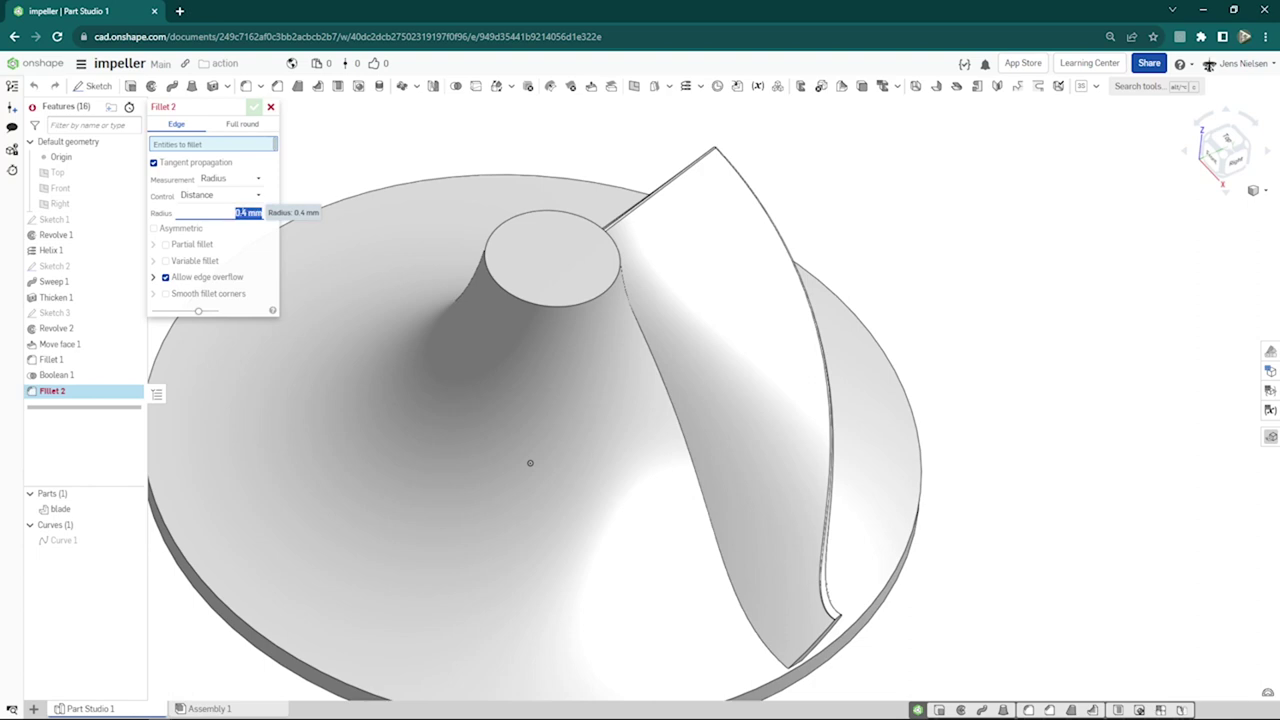
{"action": "type", "text": "2"}
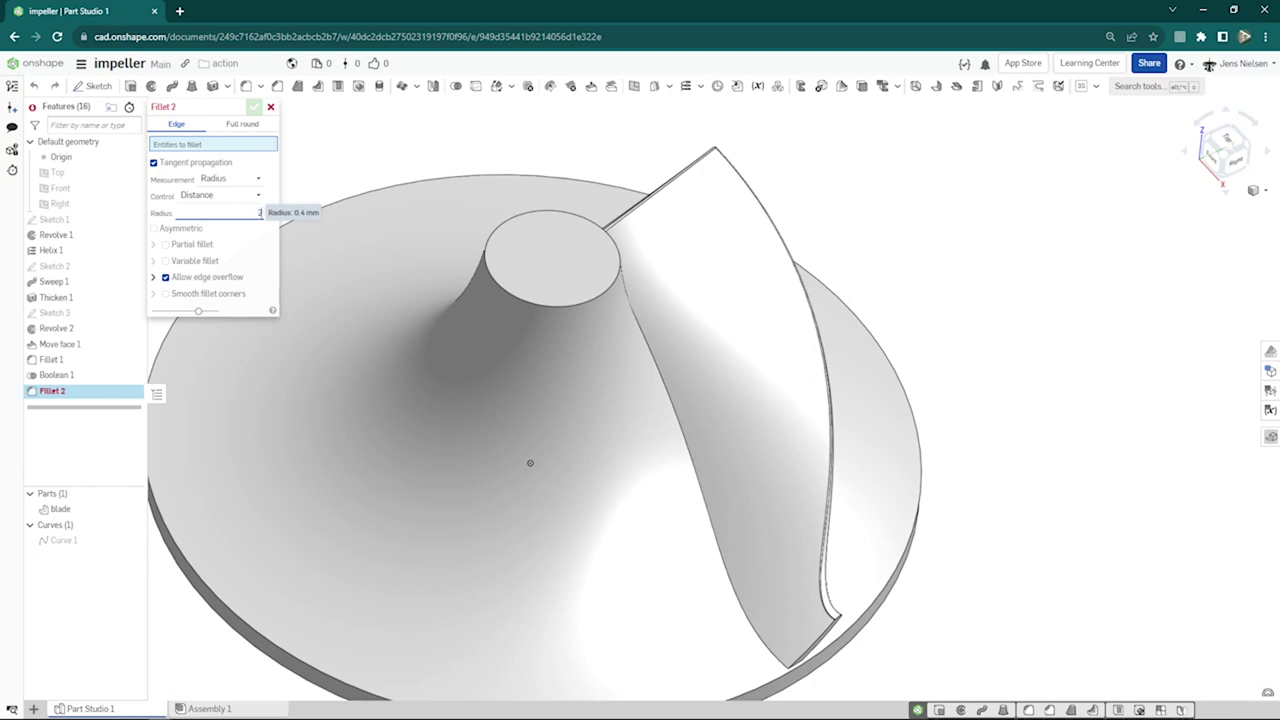
{"action": "left_click", "coordinate": [676, 411]}
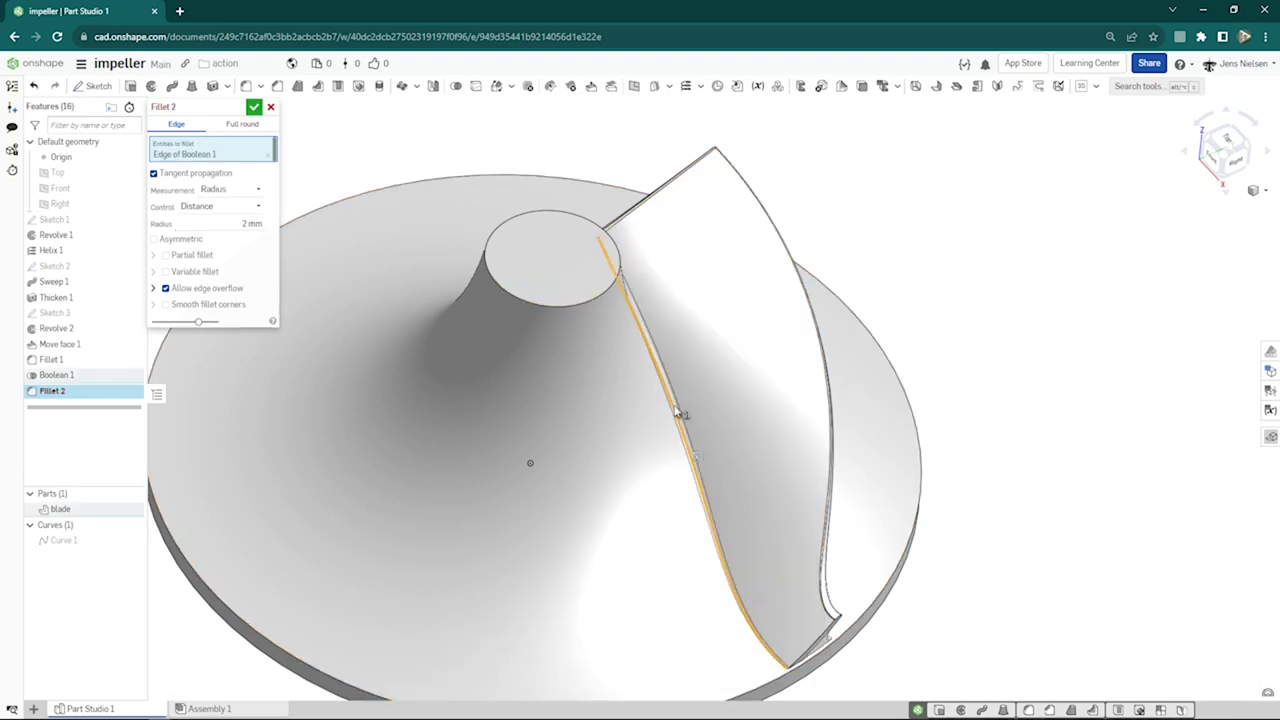
{"action": "right_click_drag", "start_coordinate": [678, 412], "coordinate": [575, 345]}
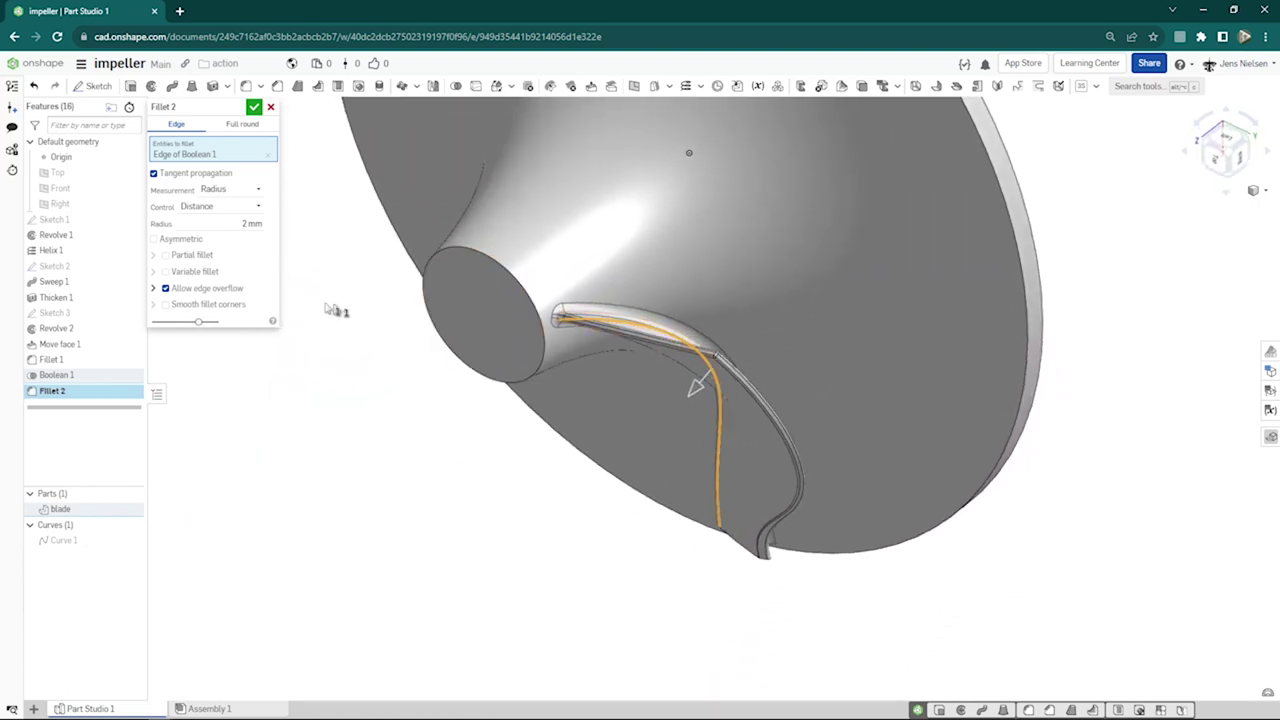
{"action": "right_click_drag", "start_coordinate": [763, 429], "coordinate": [830, 550]}
{"action": "key", "text": "shift+7"}
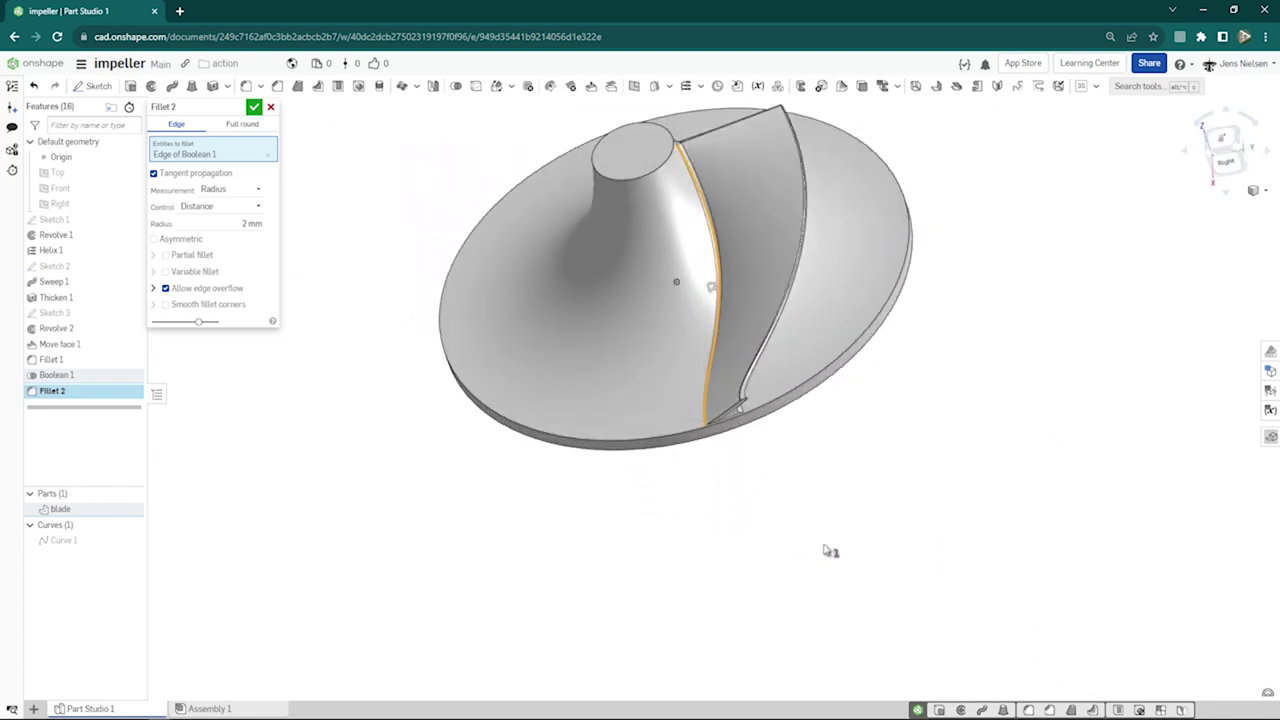
{"action": "left_click", "coordinate": [255, 108]}
{"action": "key", "text": "shift+7"}
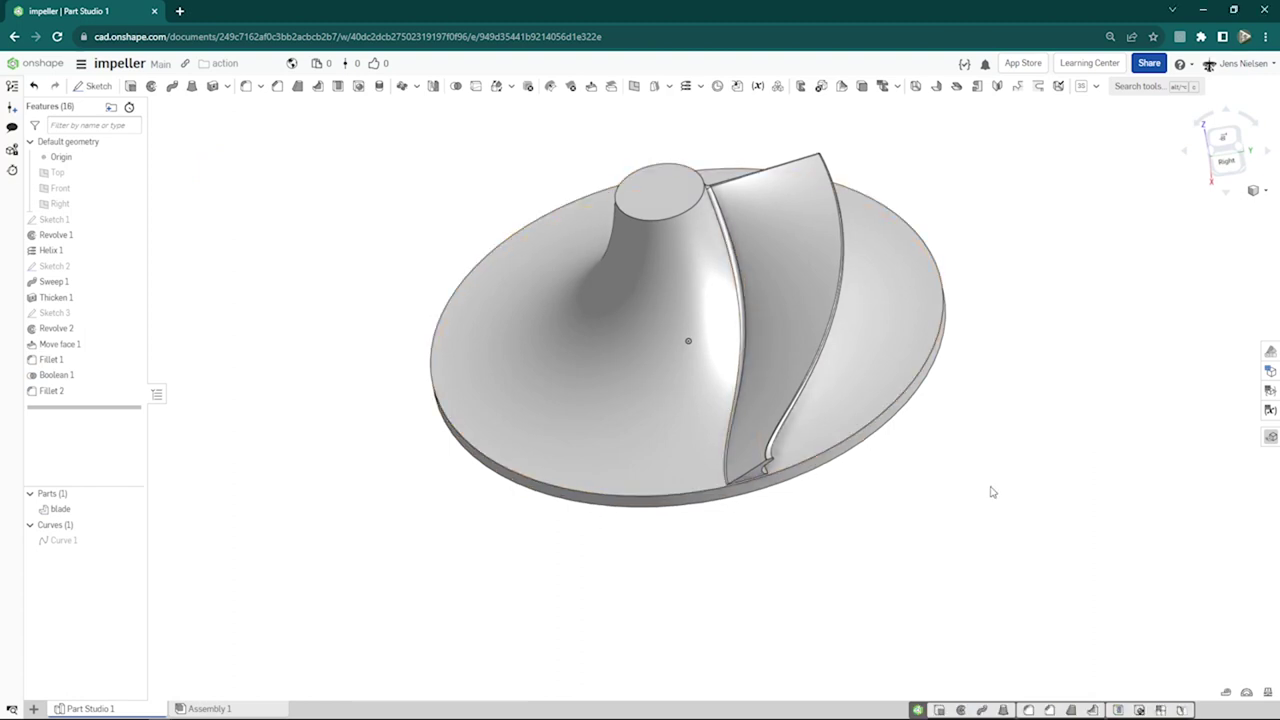
- Create a circular part pattern of the blade part in Add mode around the disc's rim face, with 12 equally spaced instances over 360 degrees
{"action": "key", "text": "f"}
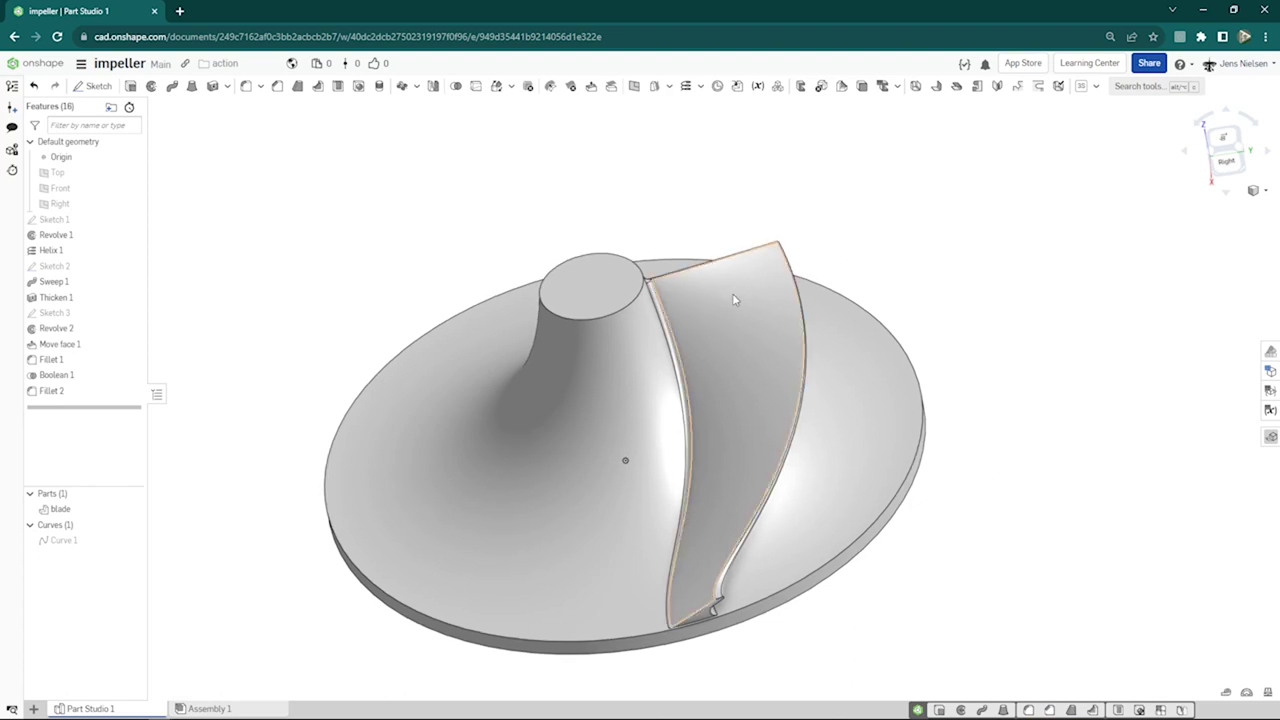
{"action": "left_click", "coordinate": [416, 86]}
{"action": "left_click", "coordinate": [428, 127]}
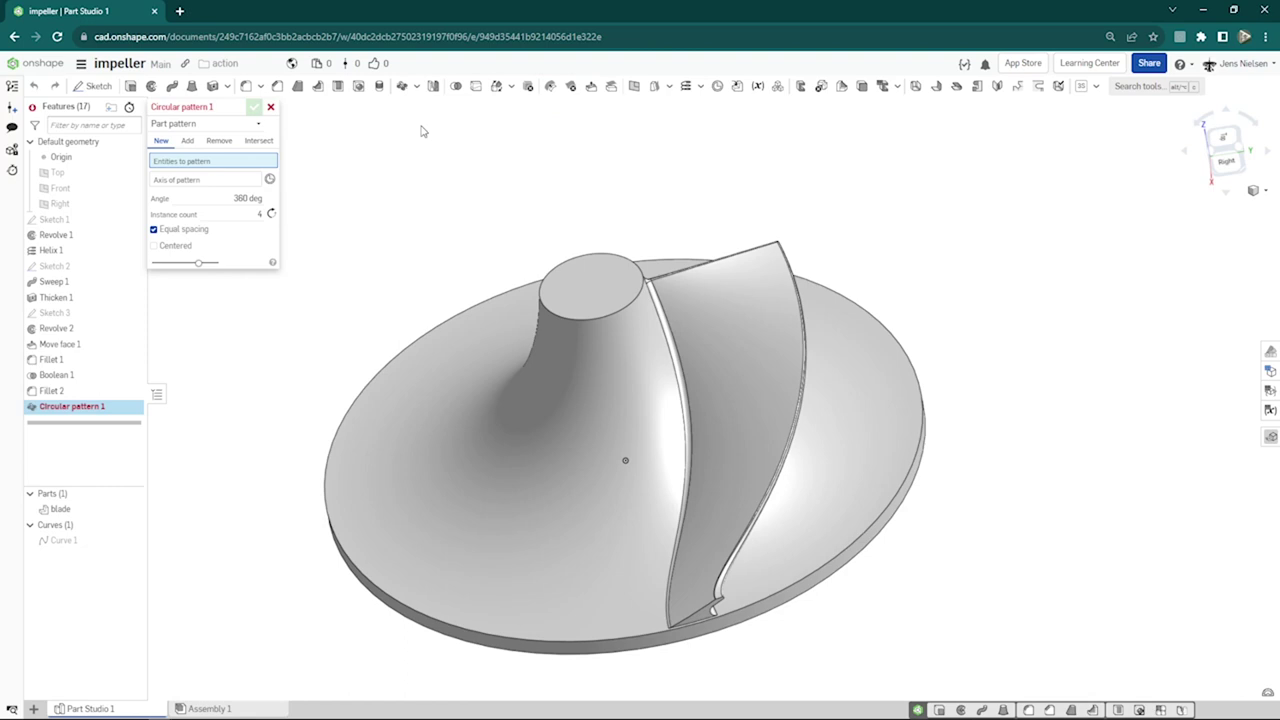
{"action": "left_click", "coordinate": [187, 141]}
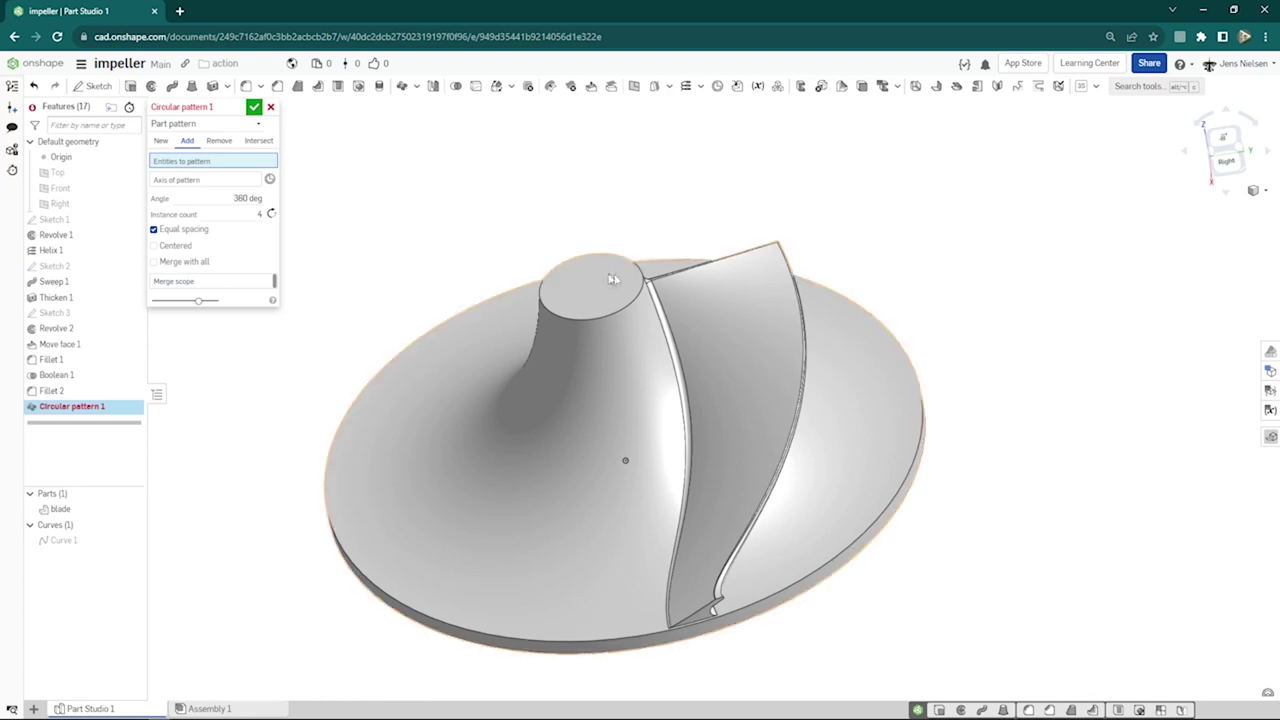
{"action": "left_click", "coordinate": [730, 313]}
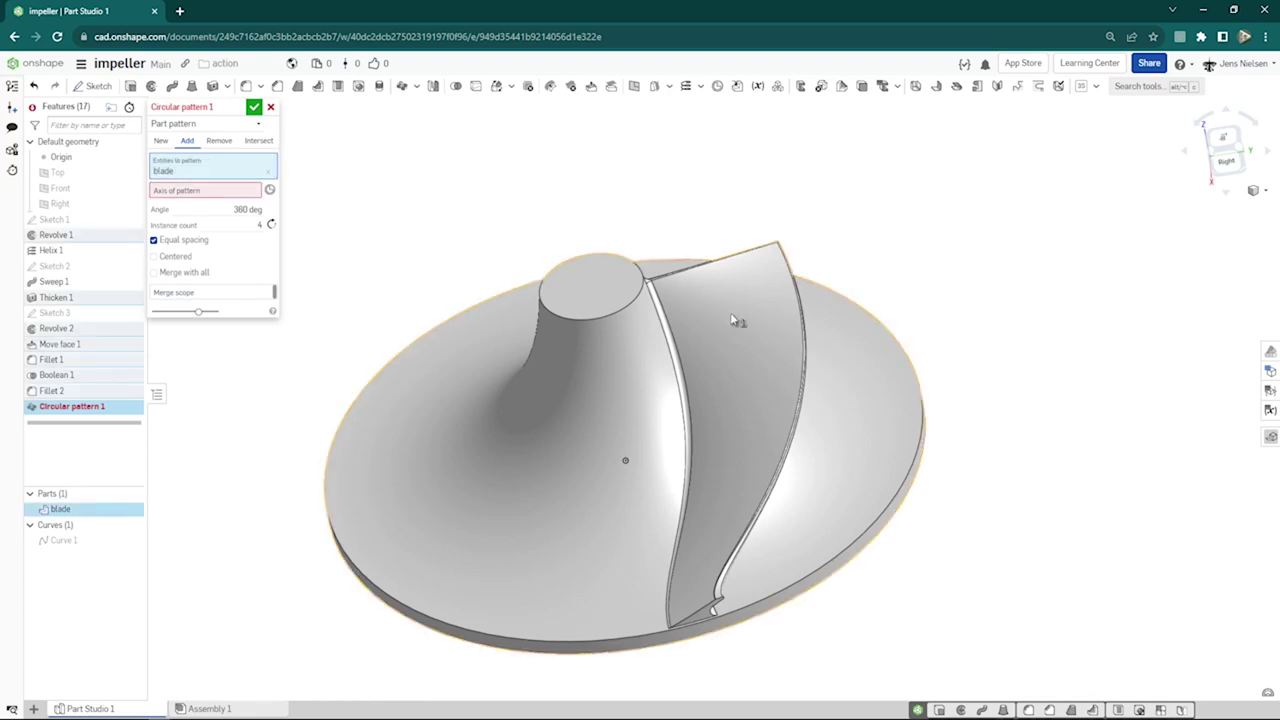
{"action": "left_click", "coordinate": [218, 193]}
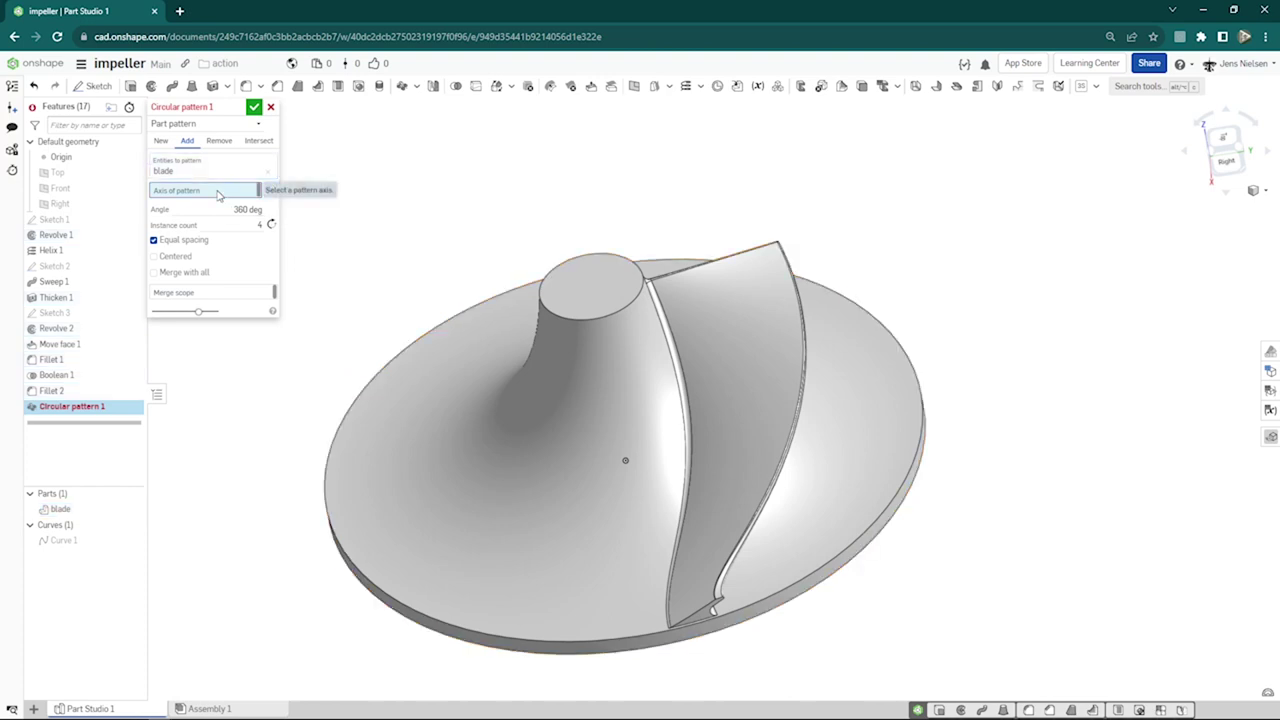
{"action": "right_click_drag", "start_coordinate": [449, 553], "coordinate": [502, 496]}
{"action": "left_click", "coordinate": [512, 486]}
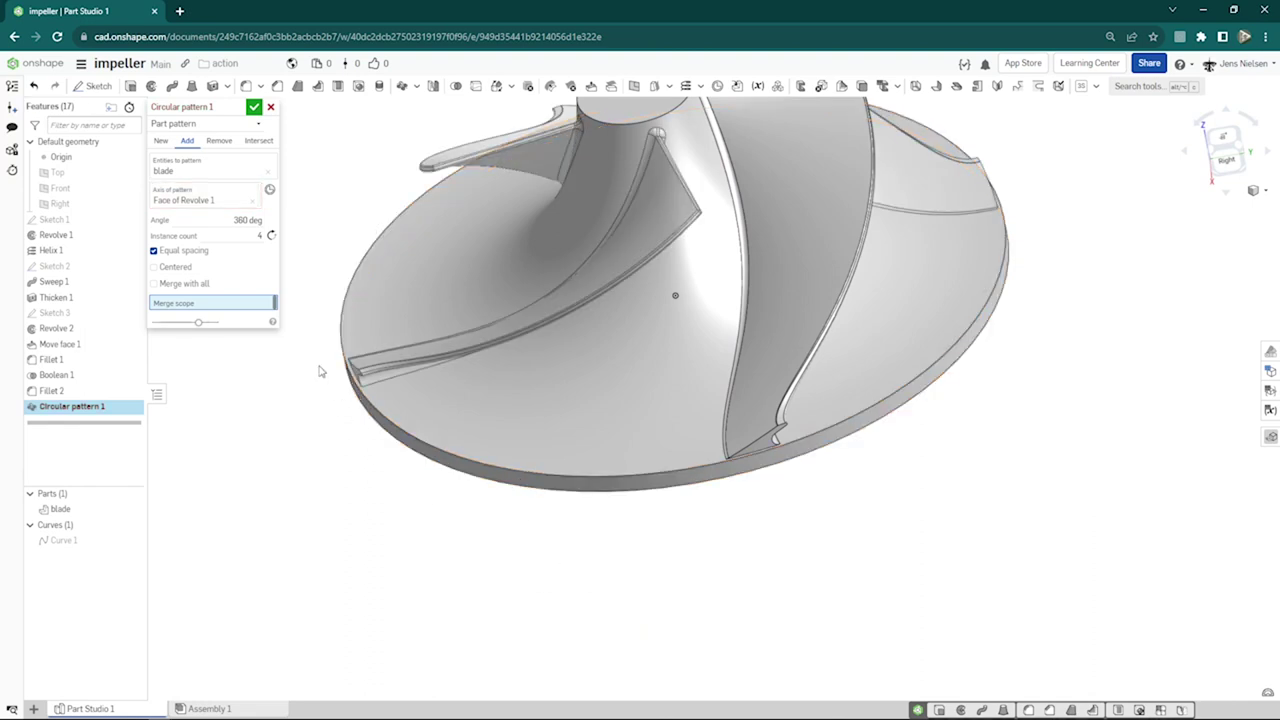
{"action": "key", "text": "f"}
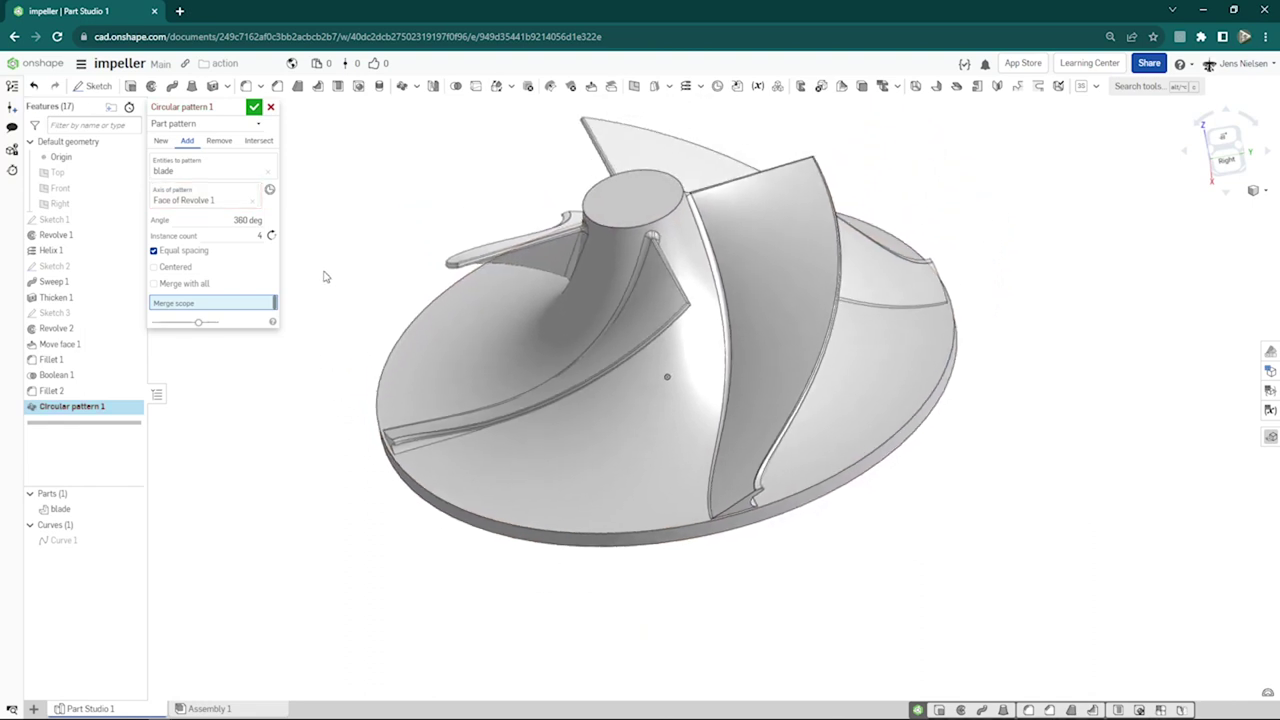
{"action": "double_click", "coordinate": [259, 235]}
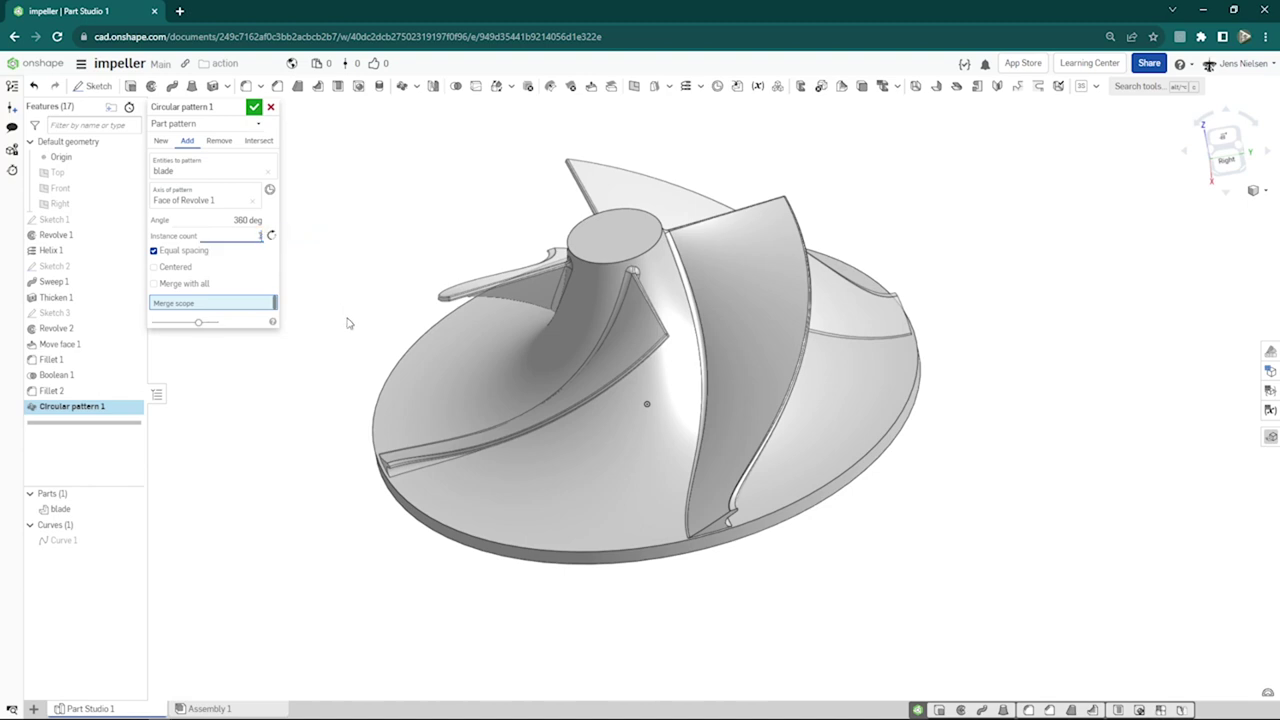
{"action": "key", "text": "Return"}
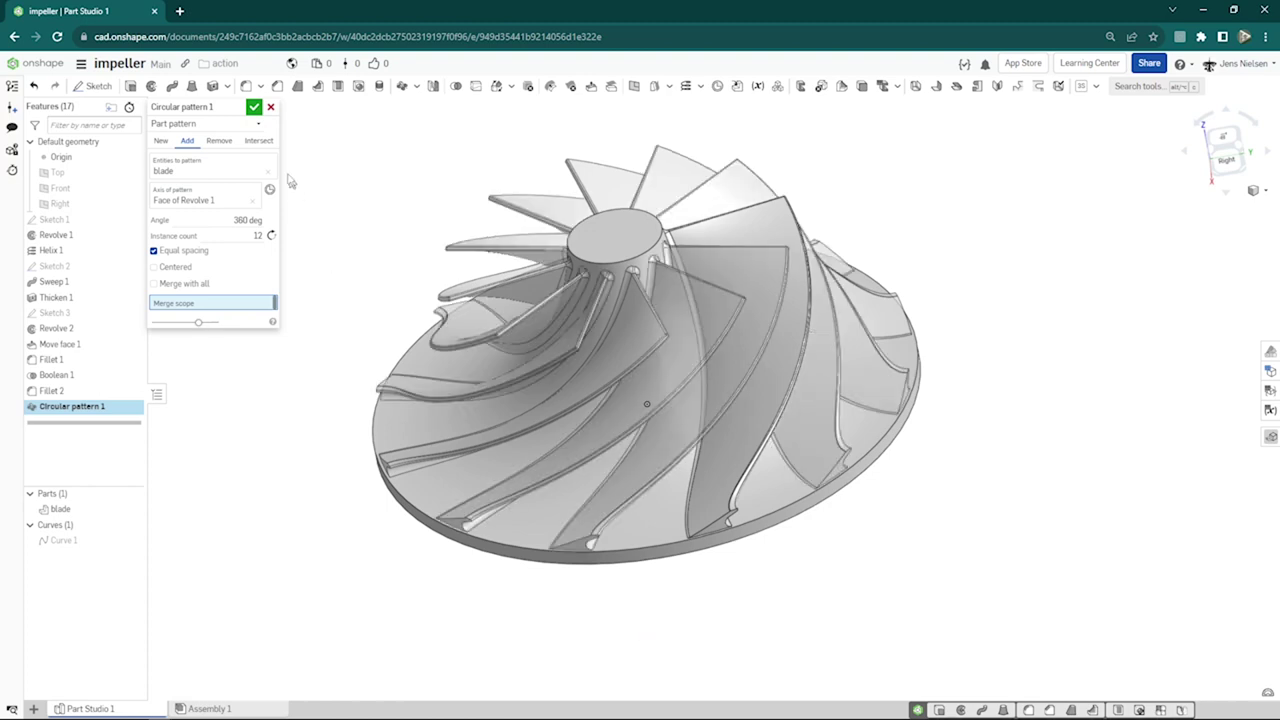
{"action": "left_click", "coordinate": [254, 107]}
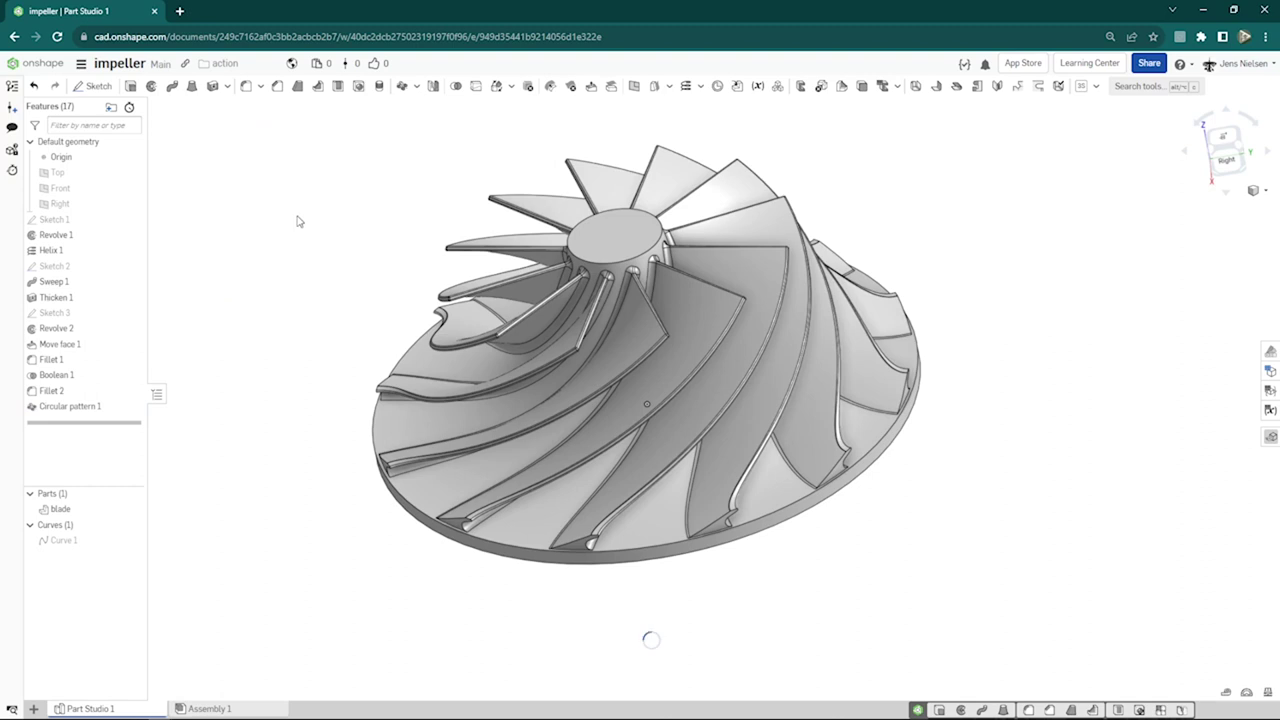
- Sketch on the hub's flat top face and offset its circular edge inward by 6 mm
{"action": "key", "text": "Up"}
{"action": "key", "text": "Up"}
{"action": "key", "text": "Up"}
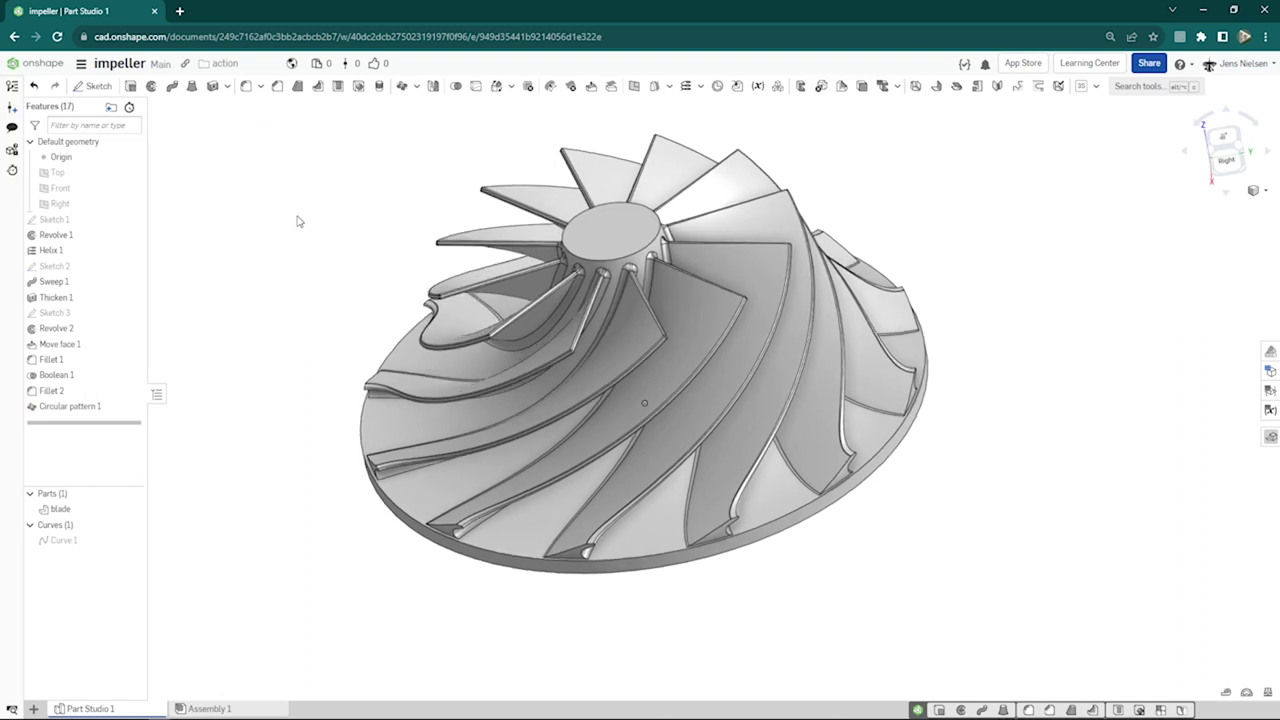
{"action": "key", "text": "Up"}
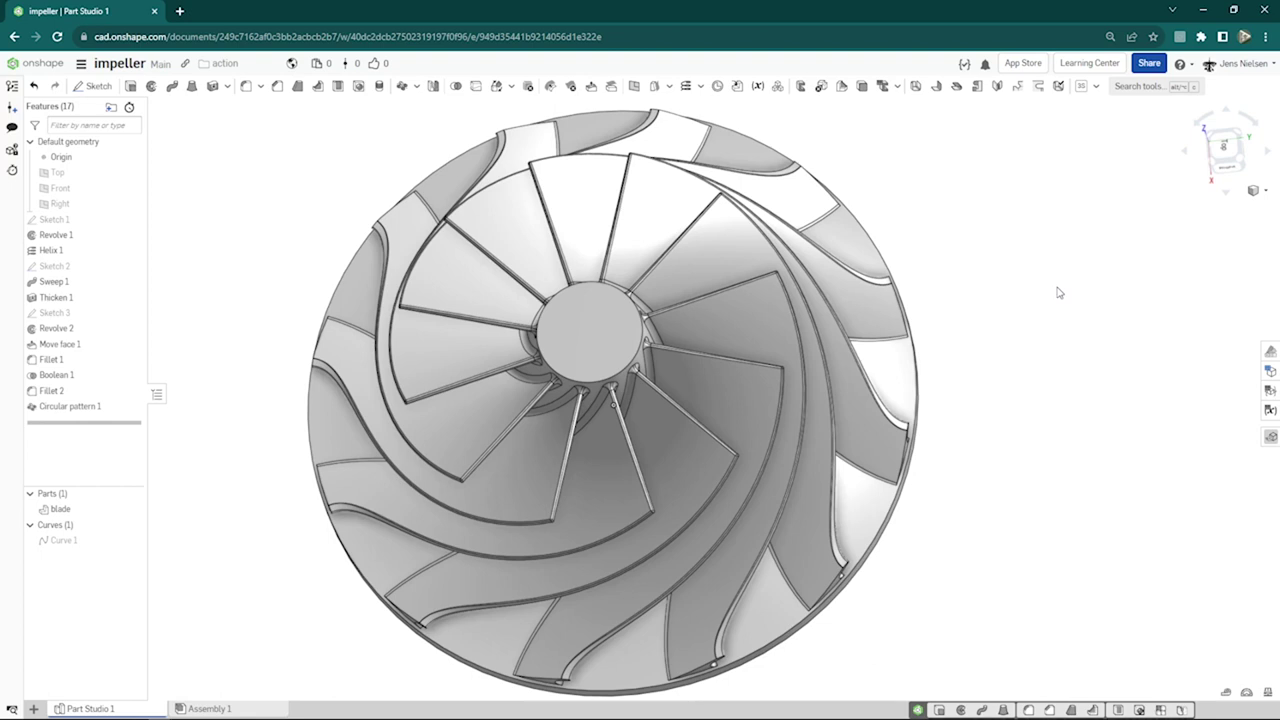
{"action": "left_click", "coordinate": [606, 341]}
{"action": "key", "text": "s"}
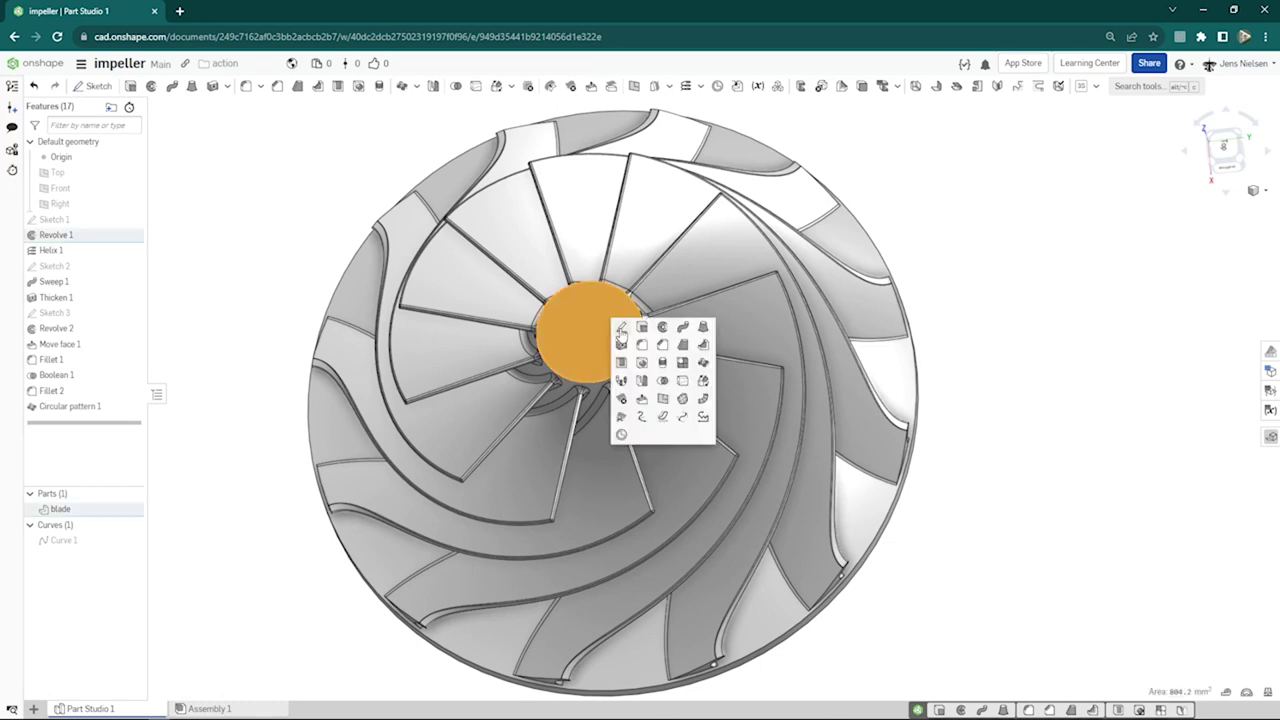
{"action": "left_click", "coordinate": [620, 327]}
{"action": "key", "text": "u"}
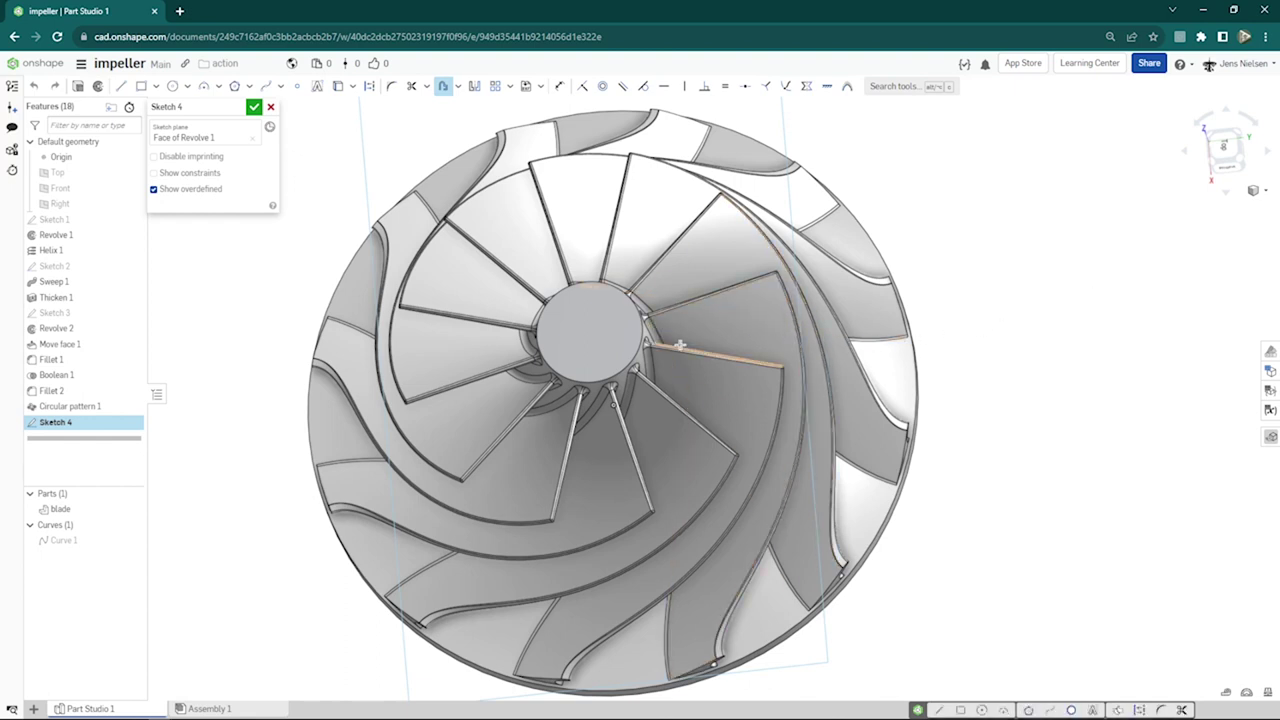
{"action": "left_click", "coordinate": [638, 318]}
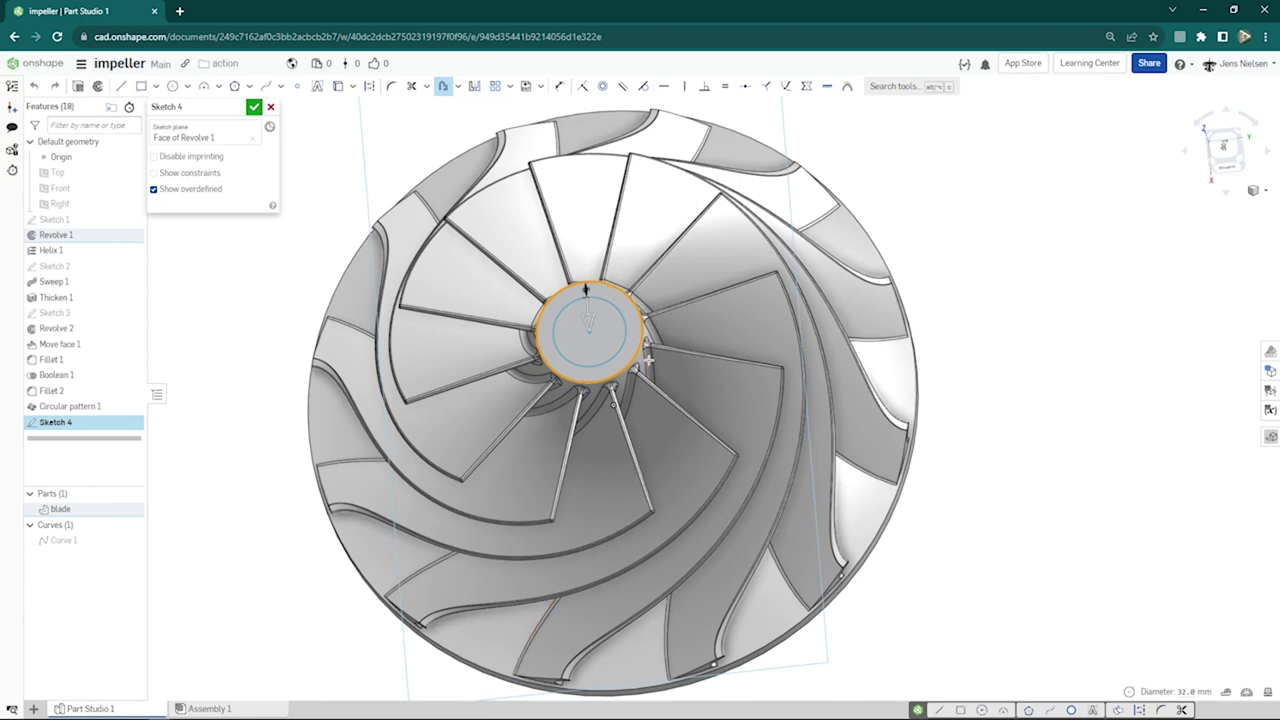
{"action": "scroll", "coordinate": [648, 357], "scroll_direction": "up", "scroll_amount": 5}
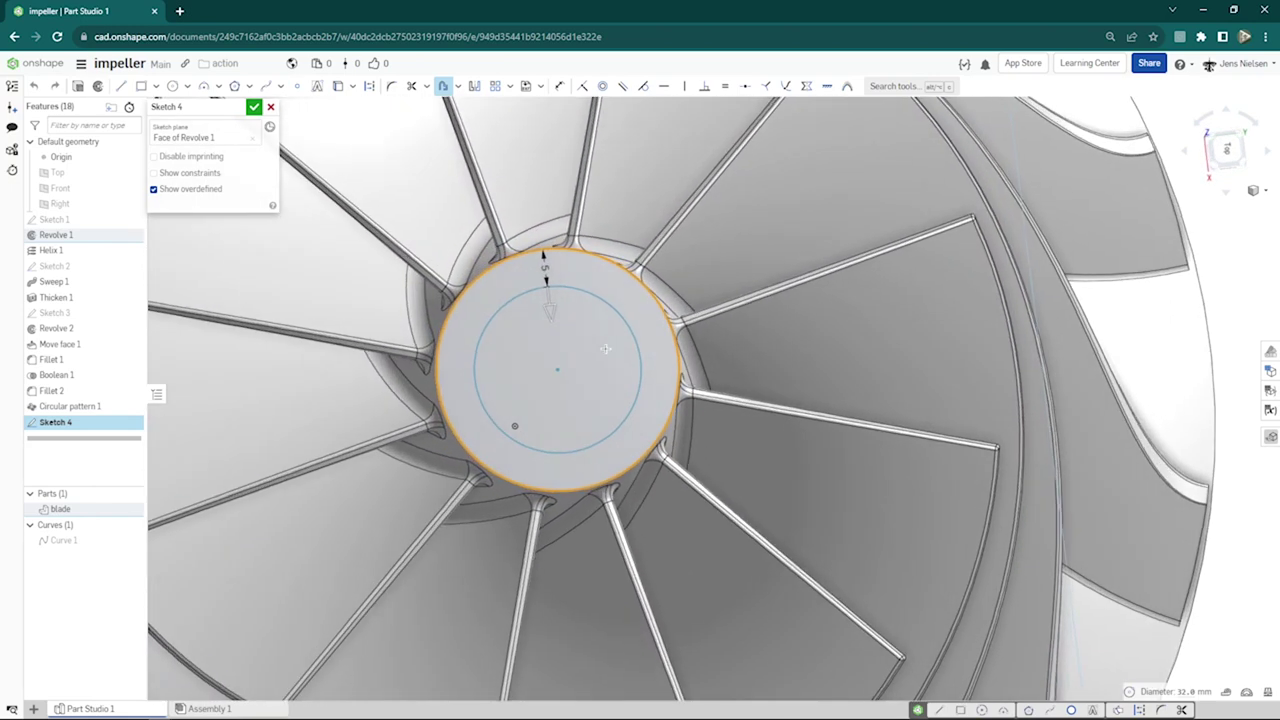
{"action": "left_click", "coordinate": [556, 316]}
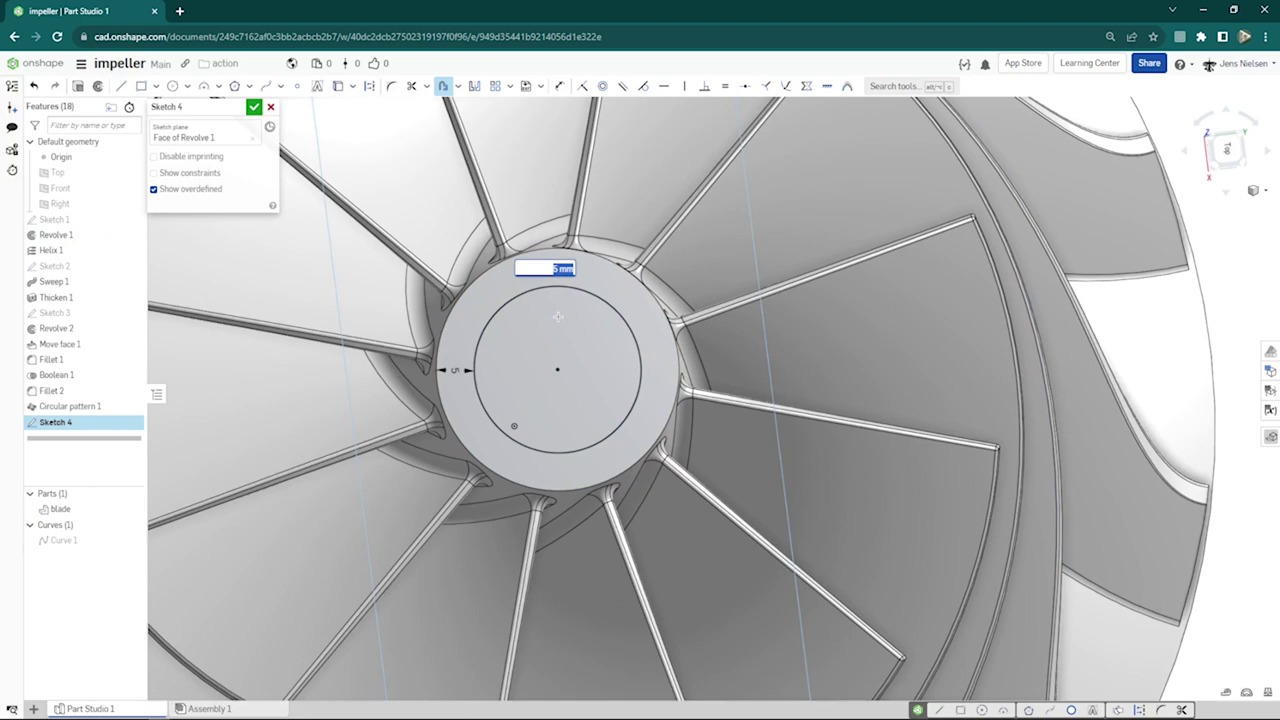
{"action": "type", "text": "6"}
{"action": "key", "text": "Return"}
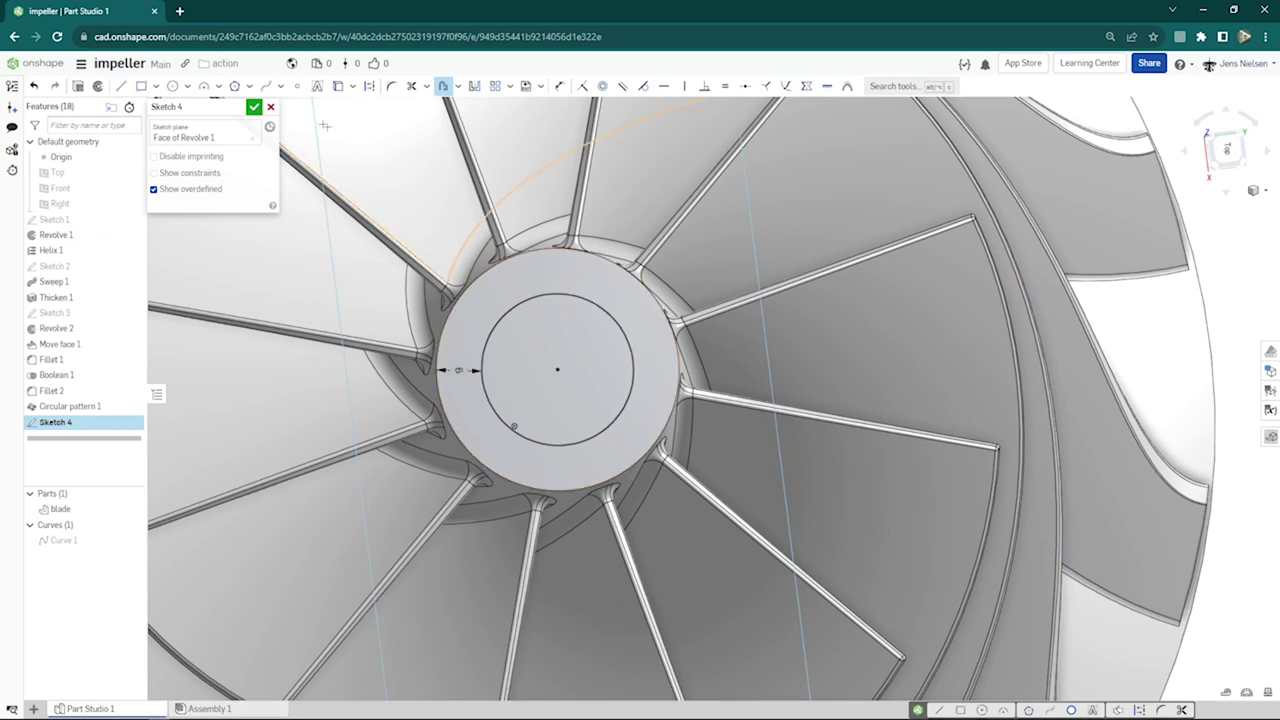
{"action": "left_click", "coordinate": [254, 106]}
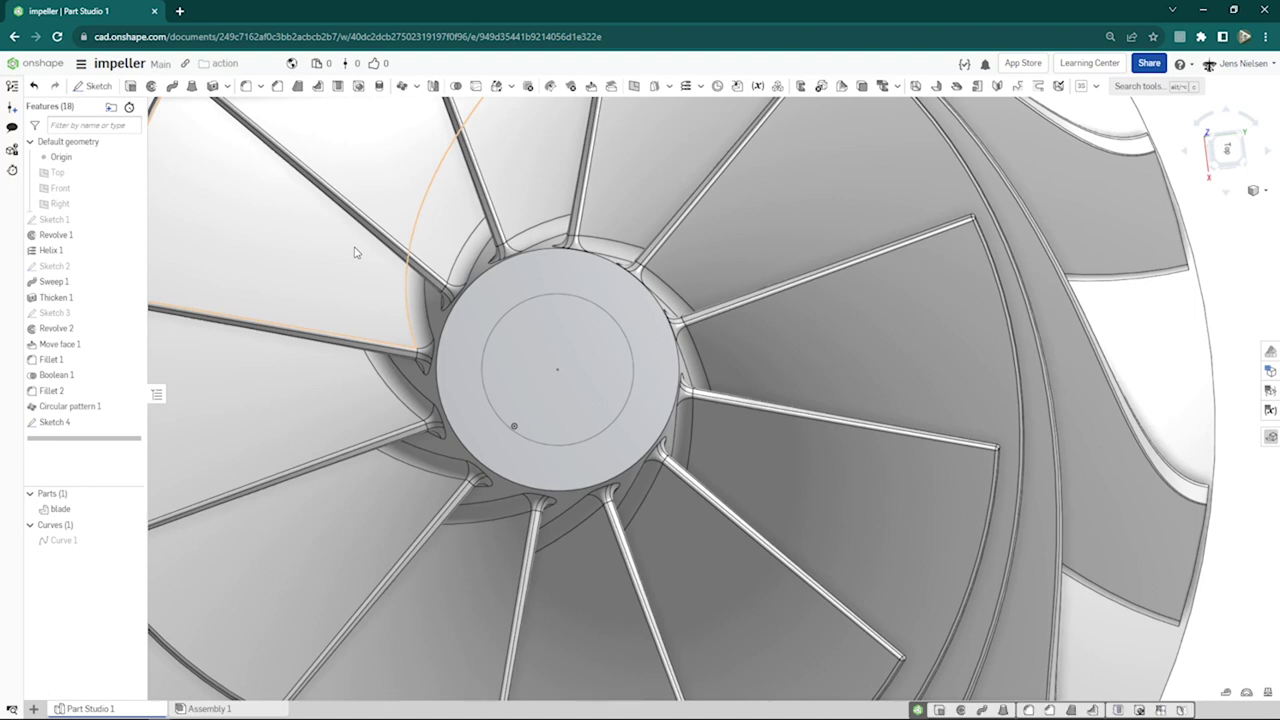
- Extrude the inner circle of the hub sketch as a Through all removal to cut the centre bore
{"action": "key", "text": "shift+e"}
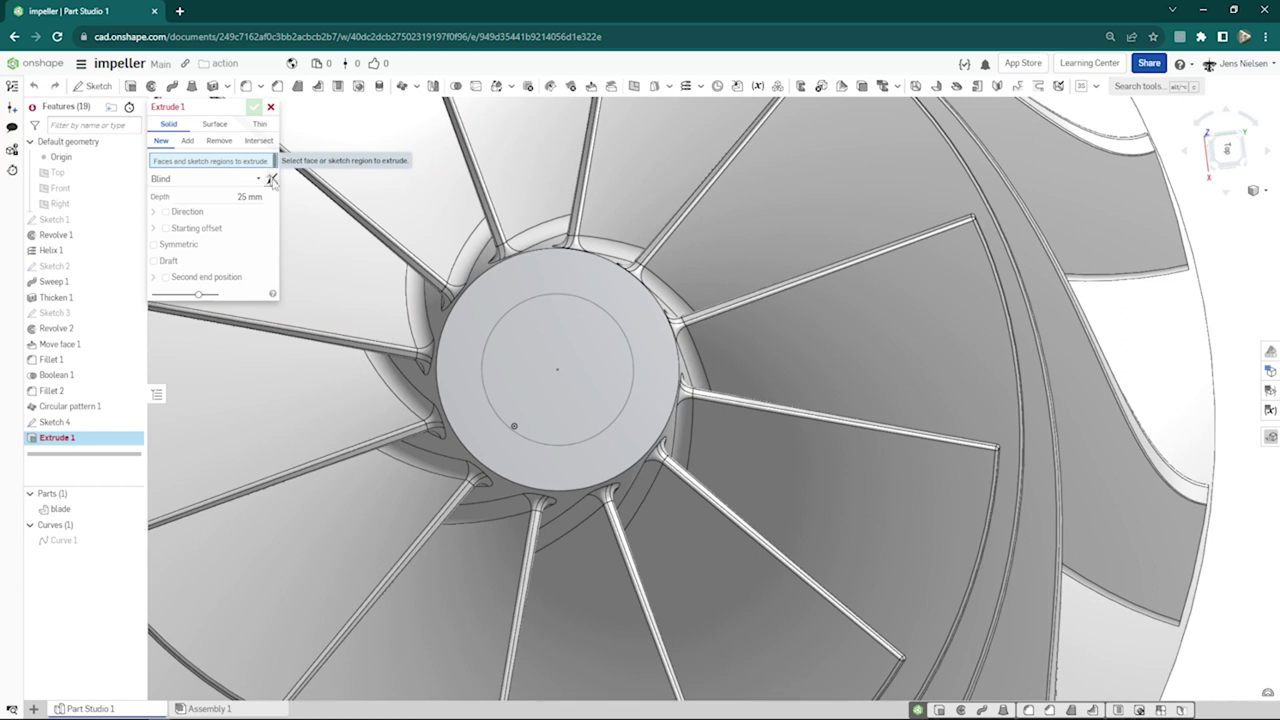
{"action": "left_click", "coordinate": [222, 141]}
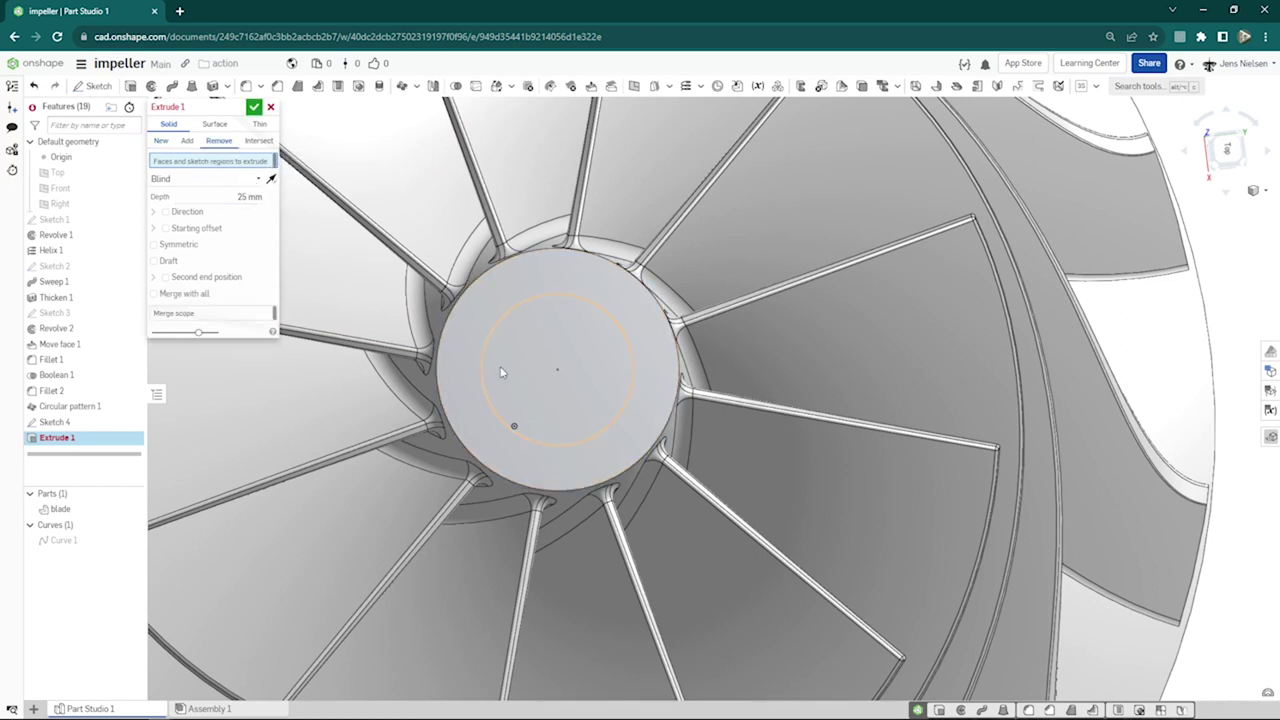
{"action": "left_click", "coordinate": [503, 375]}
{"action": "right_click_drag", "start_coordinate": [497, 365], "coordinate": [575, 325]}
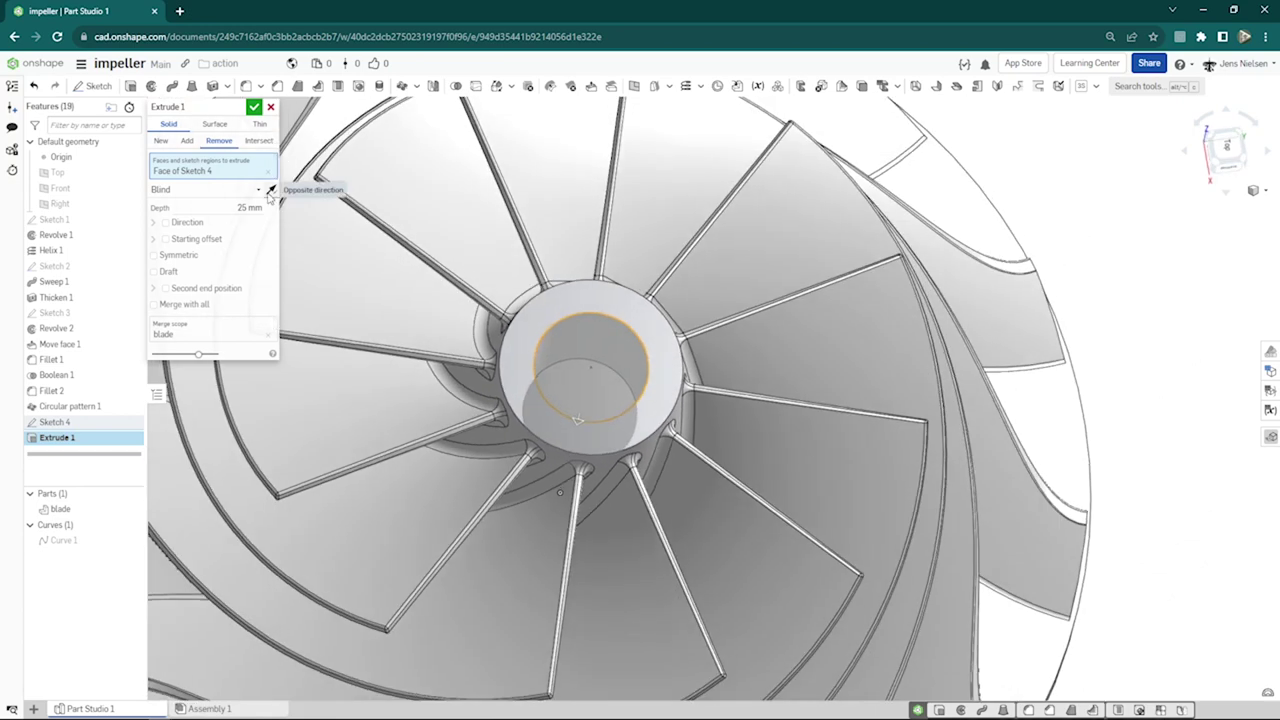
{"action": "left_click", "coordinate": [258, 190]}
{"action": "left_click", "coordinate": [175, 287]}
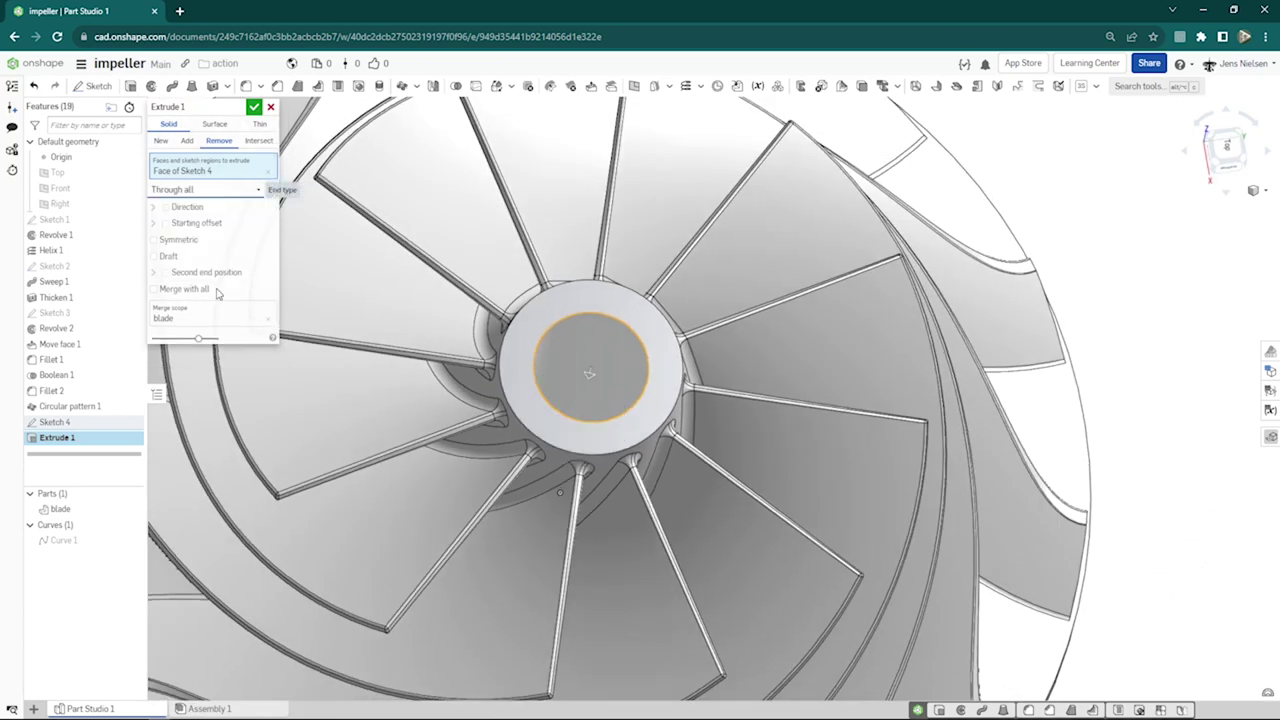
{"action": "right_click_drag", "start_coordinate": [217, 294], "coordinate": [347, 293]}
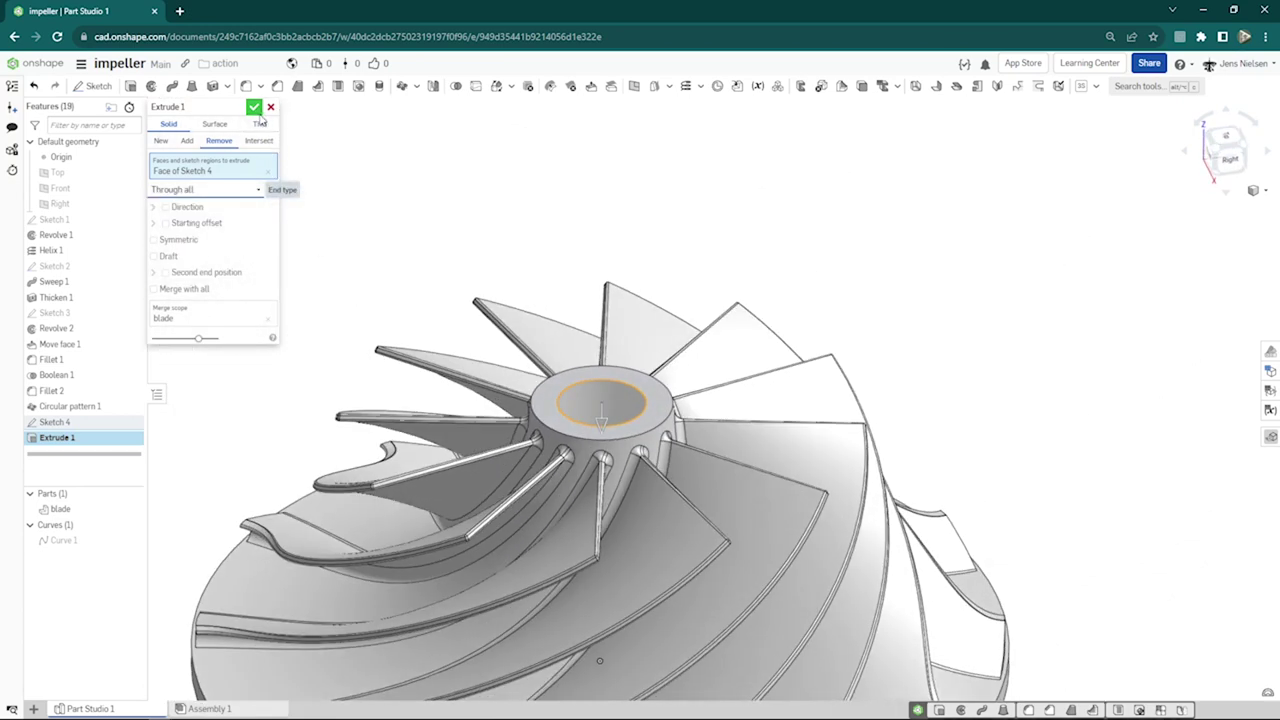
{"action": "left_click", "coordinate": [255, 107]}
{"action": "right_click_drag", "start_coordinate": [420, 176], "coordinate": [957, 297]}
{"action": "key", "text": "n"}
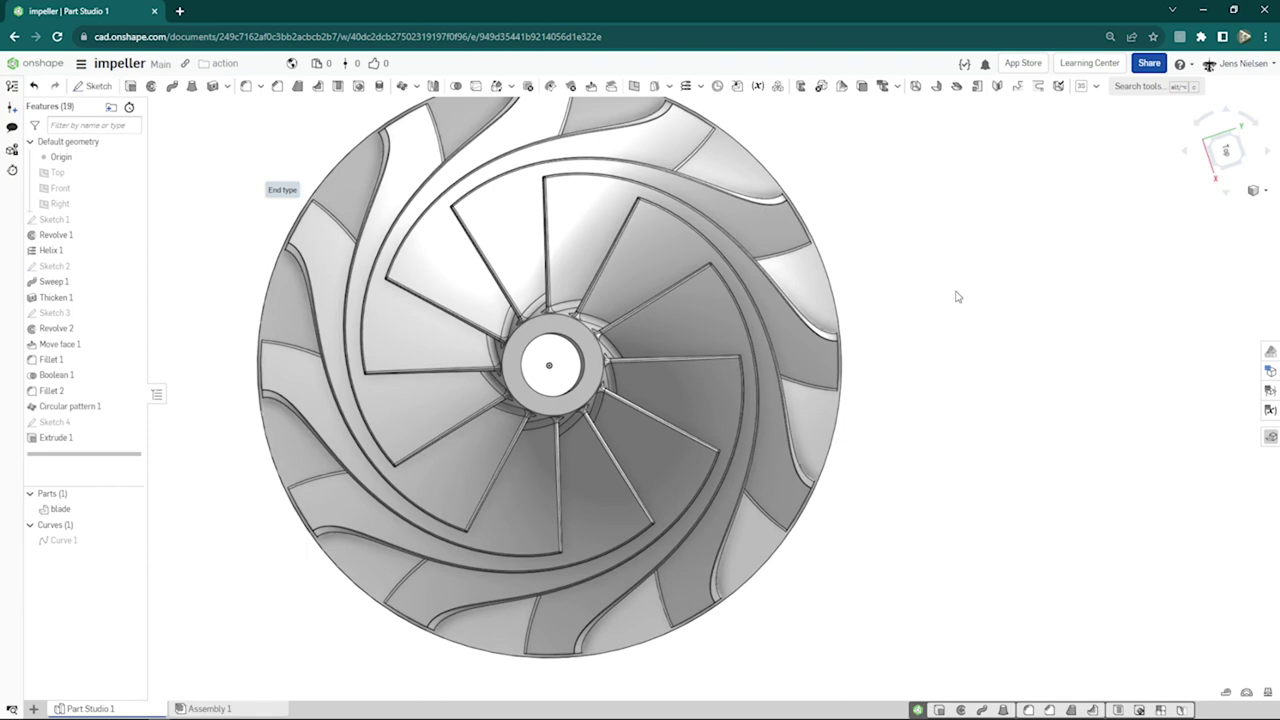
{"action": "key", "text": "shift+7"}
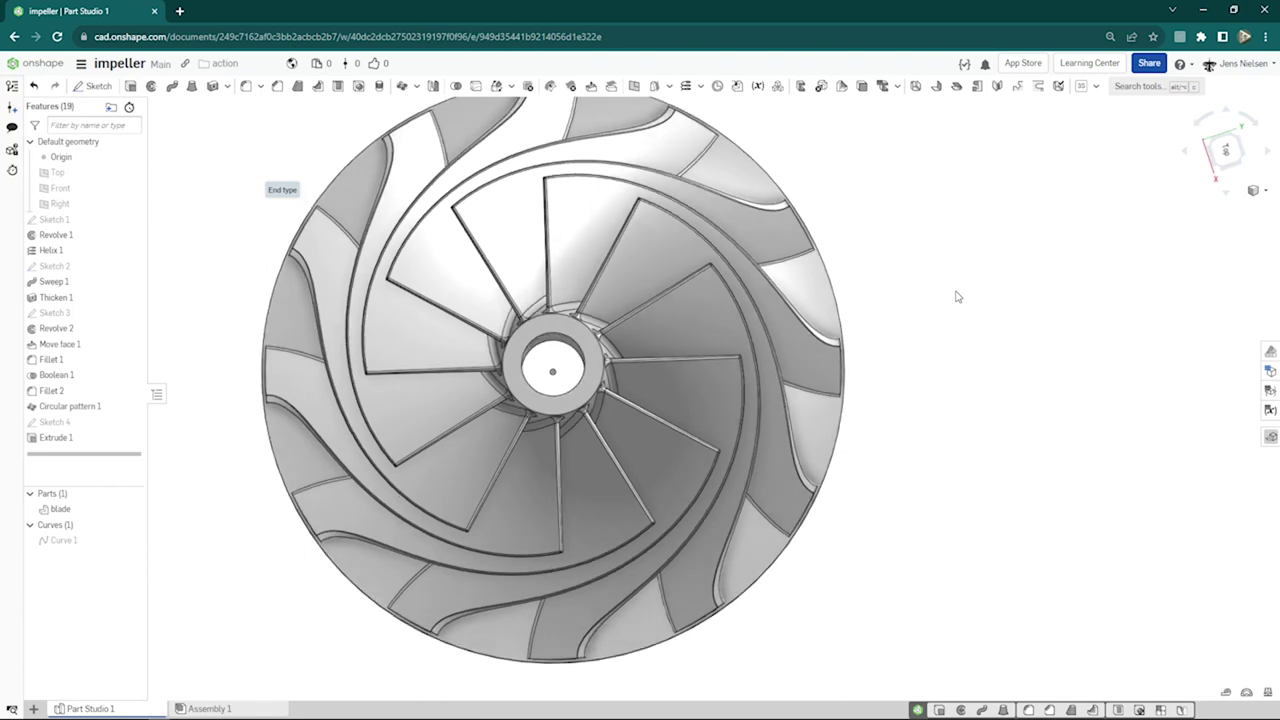